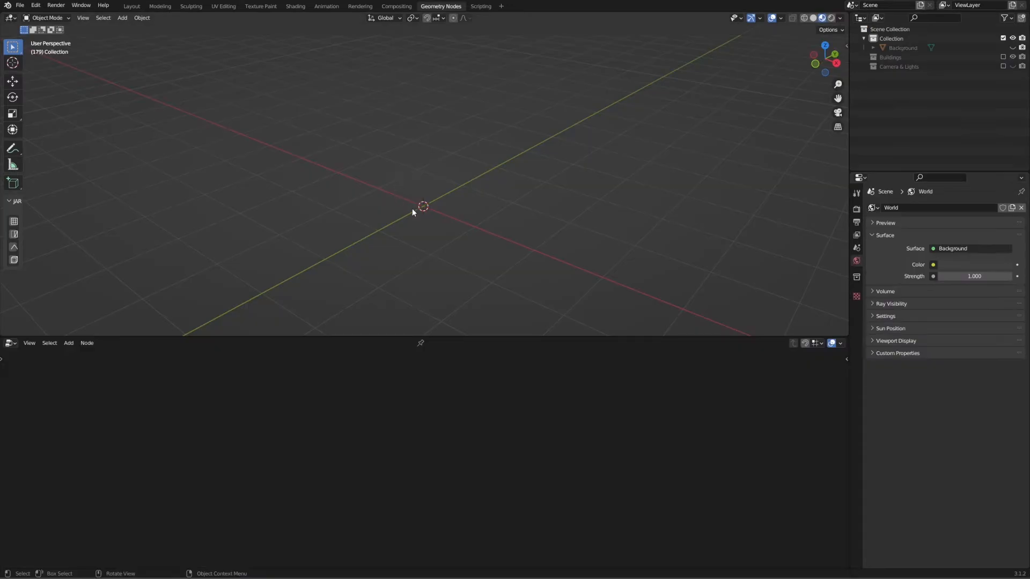
# Add a plane mesh at the world origin.
pyautogui.hotkey('shift', 'a')
pyautogui.moveTo(414, 215)
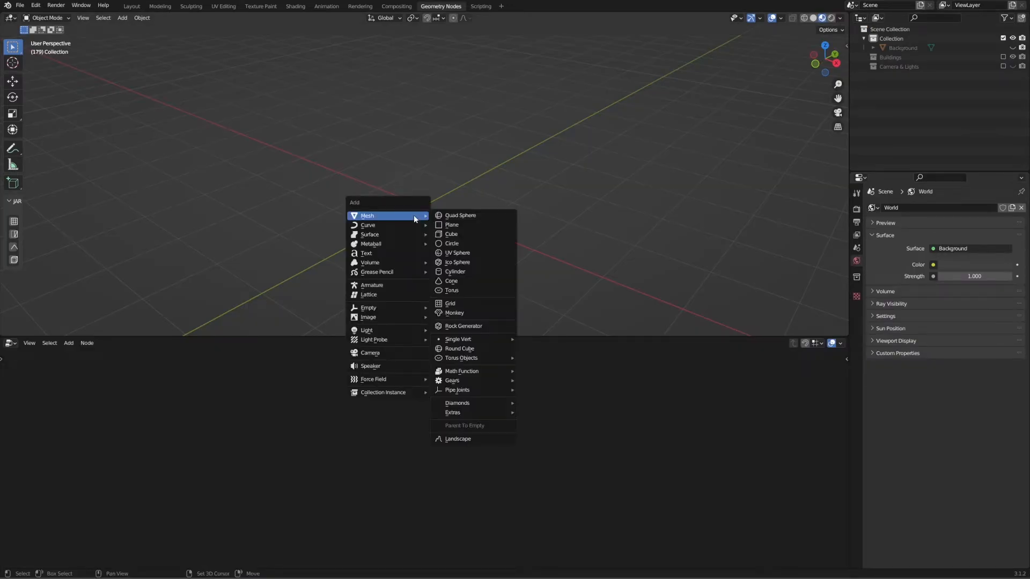
pyautogui.click(454, 224)
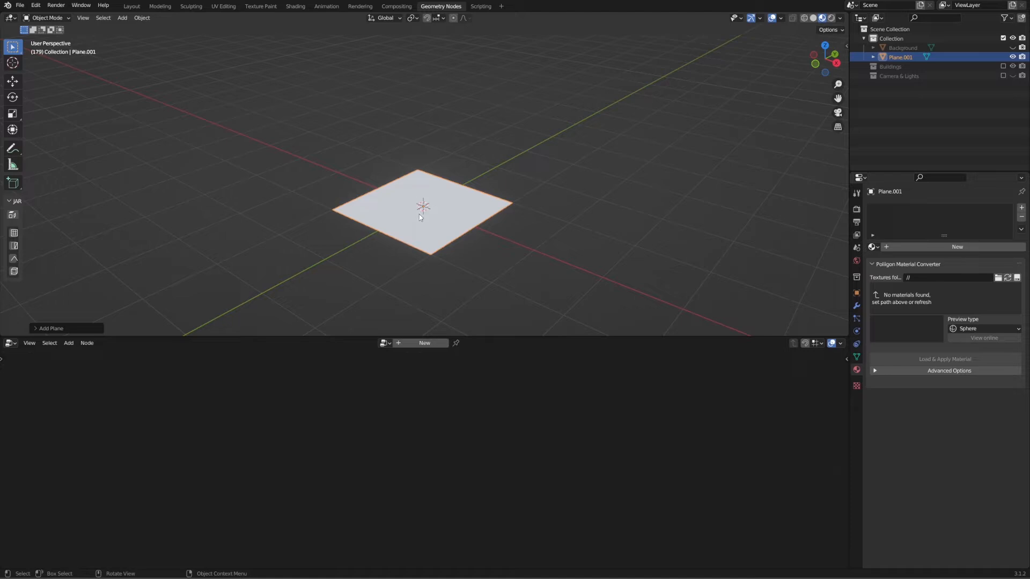
pyautogui.moveTo(419, 216); pyautogui.dragTo(422, 228, button='middle')
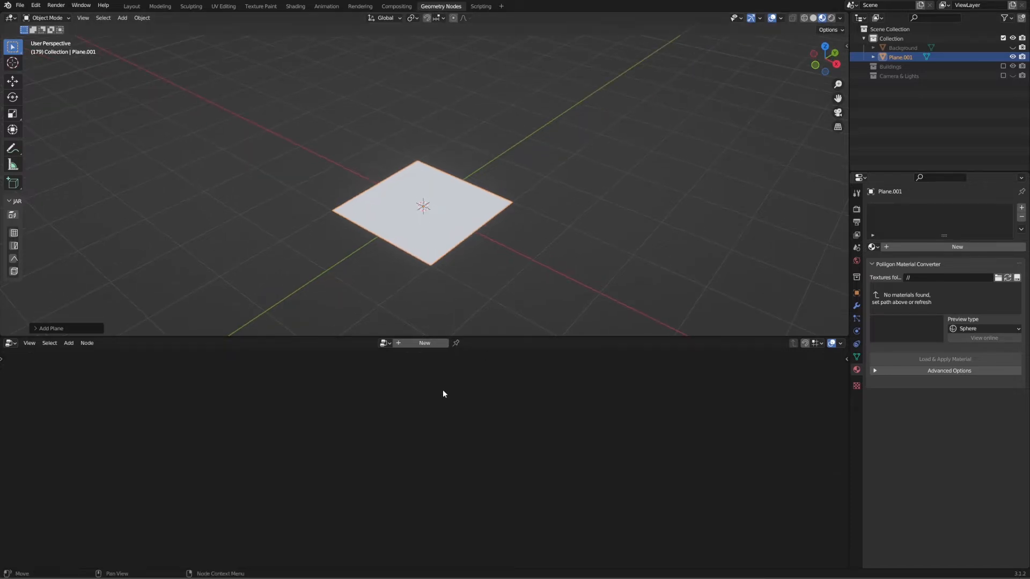
# Create a new geometry node tree on the plane and delete its Group Input node.
pyautogui.click(423, 344)
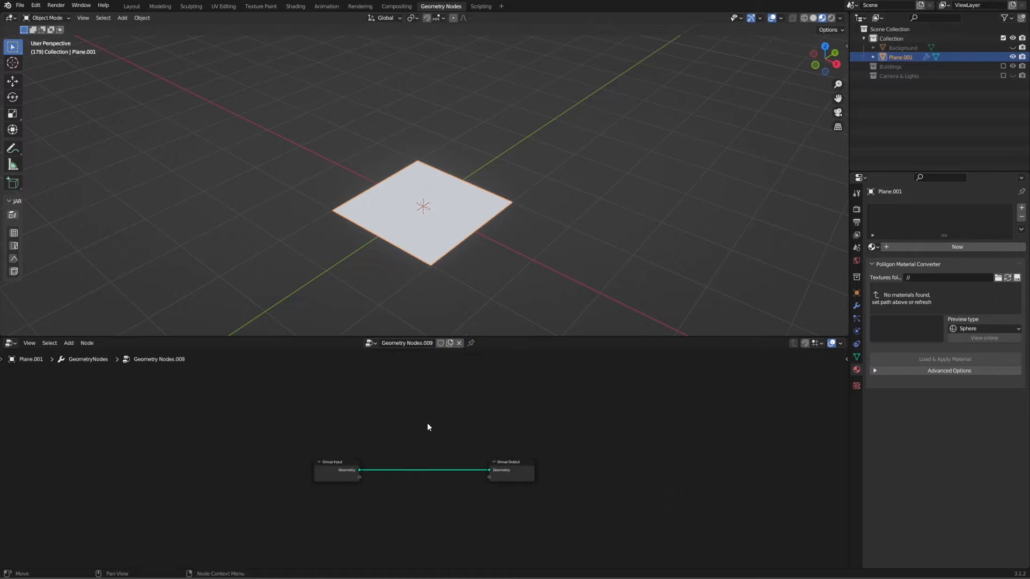
pyautogui.press('Home')
pyautogui.moveTo(274, 415); pyautogui.dragTo(387, 494)
pyautogui.press('Delete')
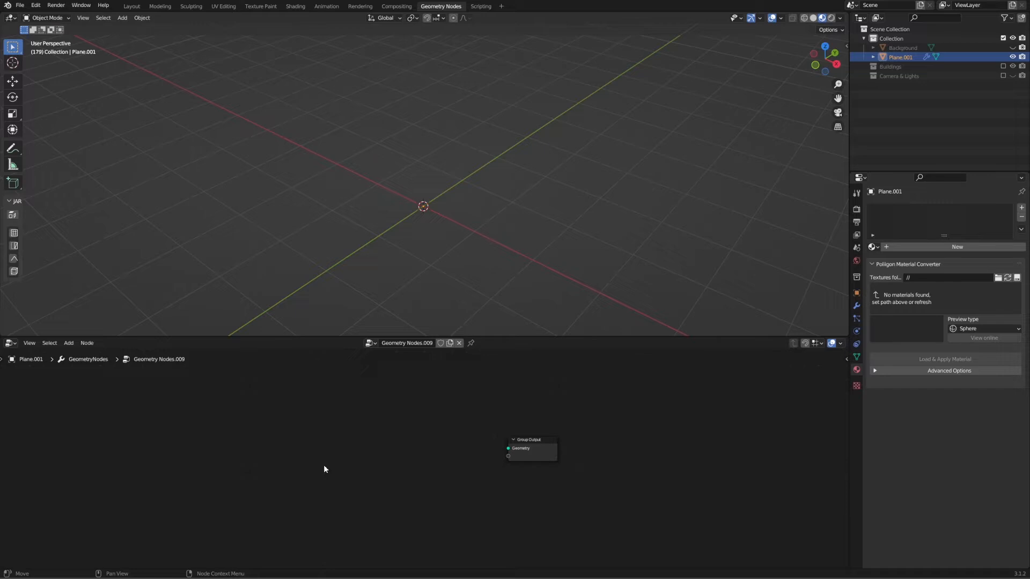
# Add a Mesh Line node and connect its Mesh output to the Geometry input of Group Output.
pyautogui.hotkey('shift', 'a')
pyautogui.click(293, 371)
pyautogui.write('MESH')
pyautogui.click(311, 400)
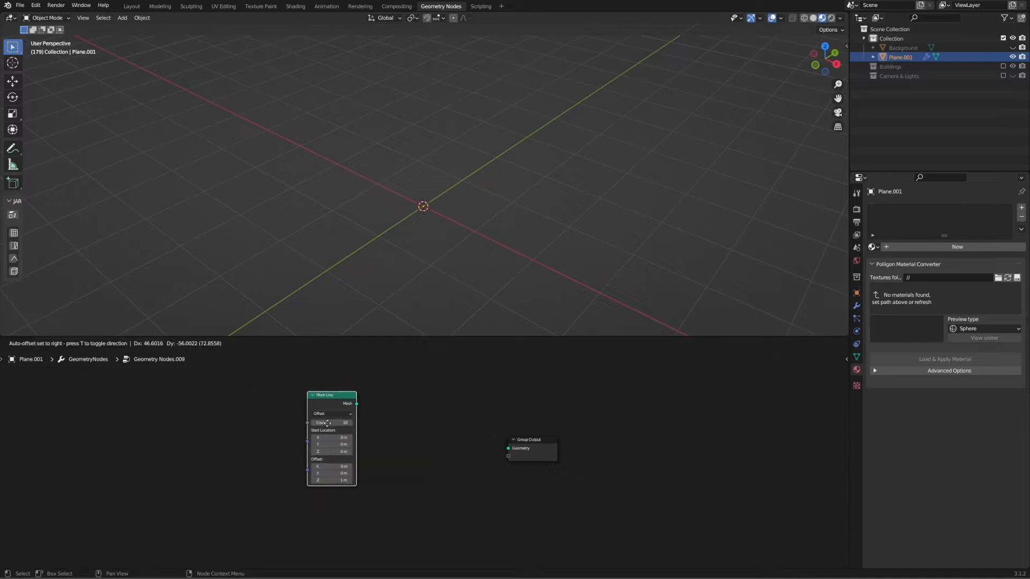
pyautogui.click(353, 448)
pyautogui.moveTo(381, 430); pyautogui.dragTo(570, 436)
pyautogui.click(519, 441)
pyautogui.moveTo(440, 257); pyautogui.dragTo(413, 193, button='middle')
pyautogui.moveTo(359, 425); pyautogui.dragTo(313, 425)
# Insert an Instance on Points node between the Mesh Line and Group Output nodes.
pyautogui.hotkey('shift', 'a')
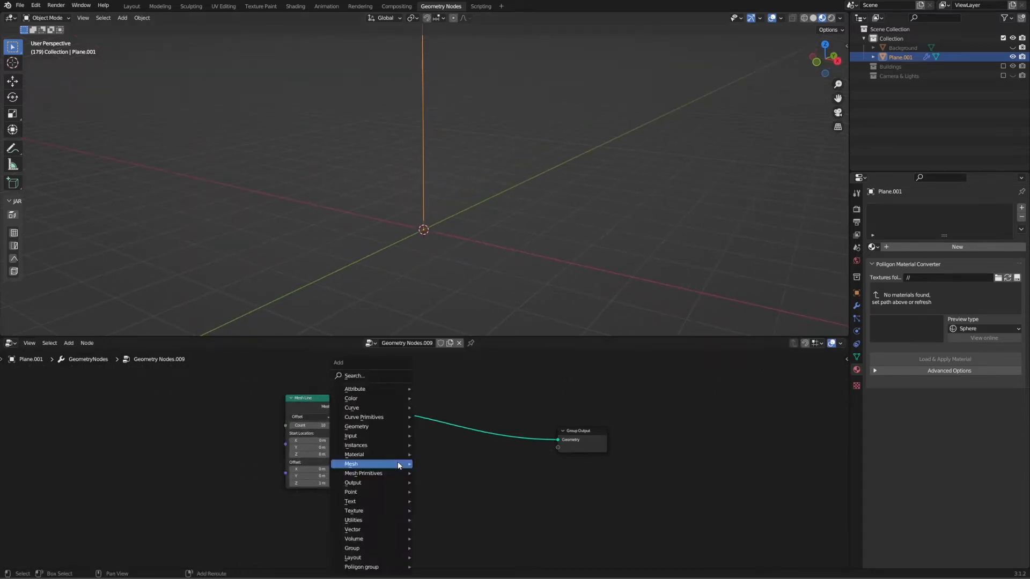
pyautogui.click(355, 375)
pyautogui.write('IN')
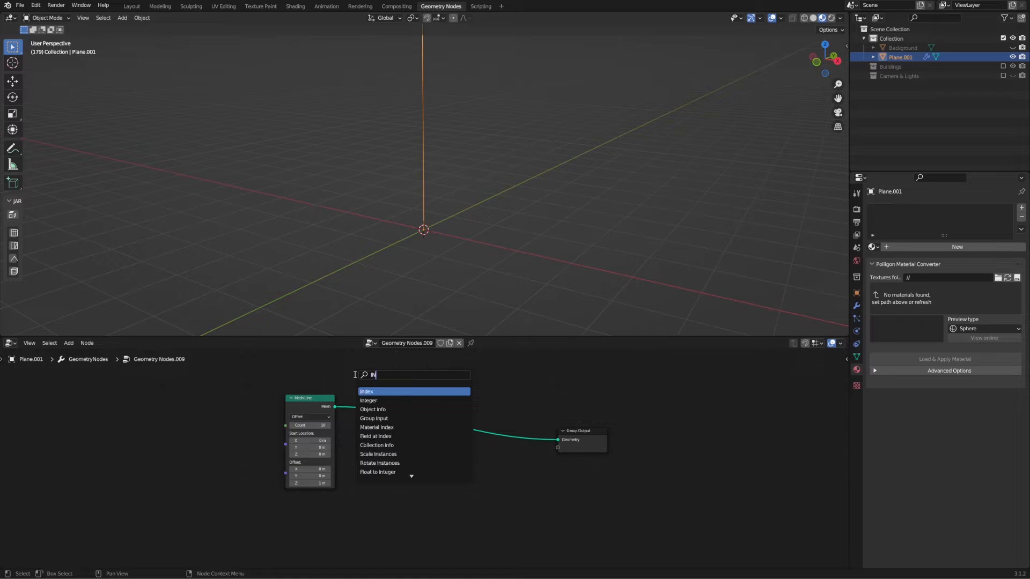
pyautogui.write('STAN')
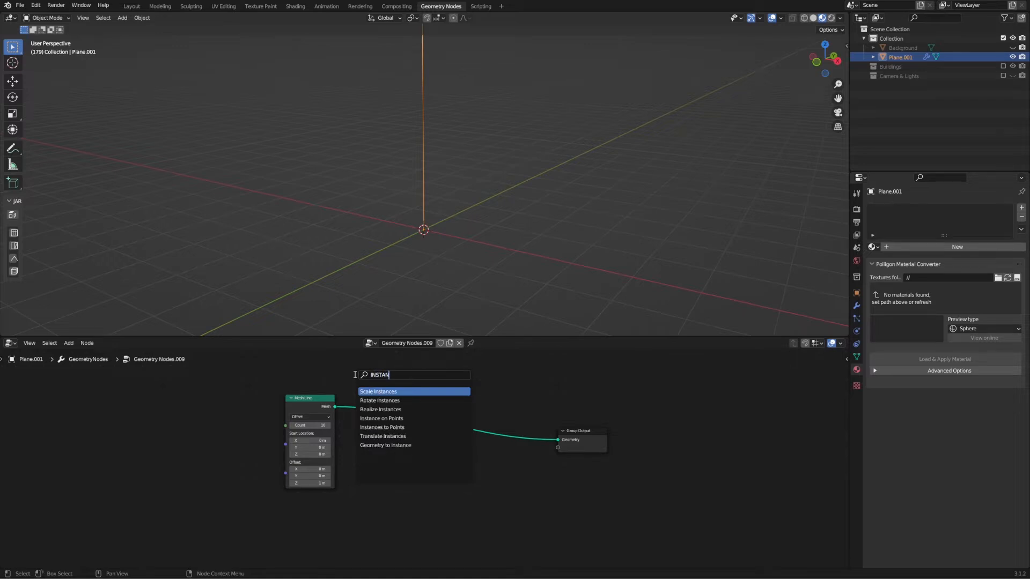
pyautogui.press('Down')
pyautogui.press('Down')
pyautogui.press('Down')
pyautogui.press('Return')
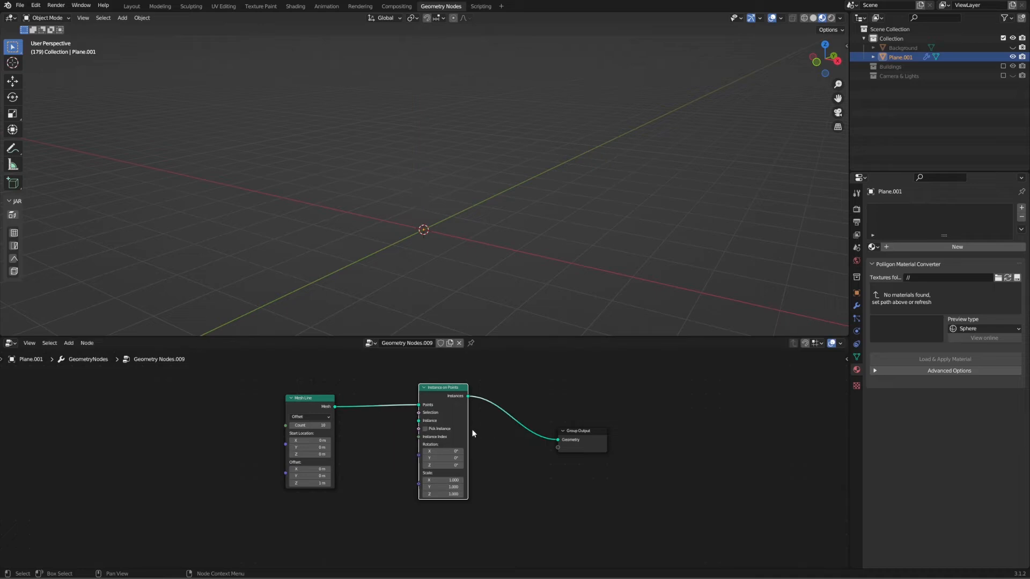
# Add a Grid node below the Mesh Line and connect its Mesh output to the Instance input of Instance on Points.
pyautogui.moveTo(352, 493); pyautogui.dragTo(352, 479, button='middle')
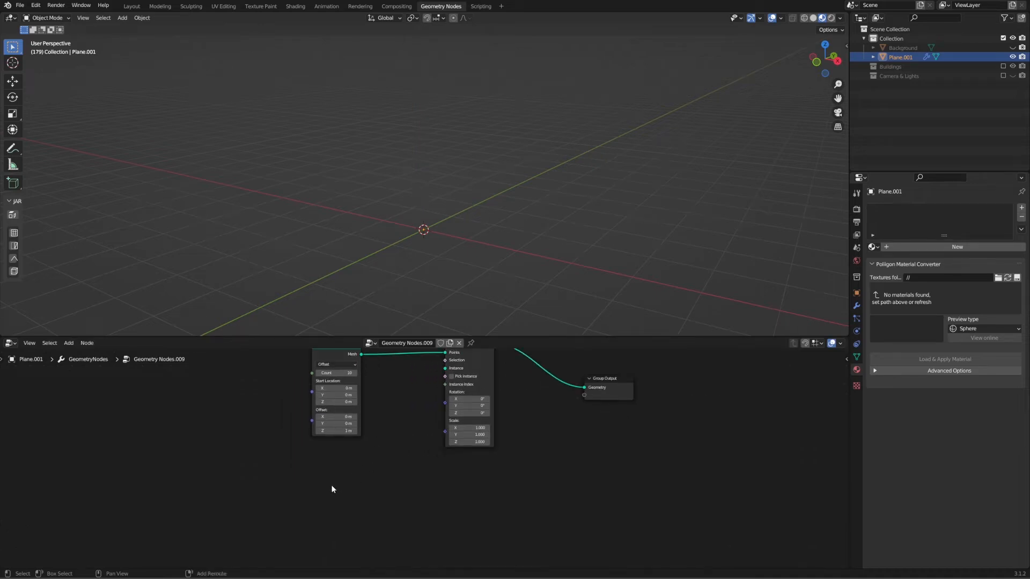
pyautogui.hotkey('shift', 'a')
pyautogui.click(289, 376)
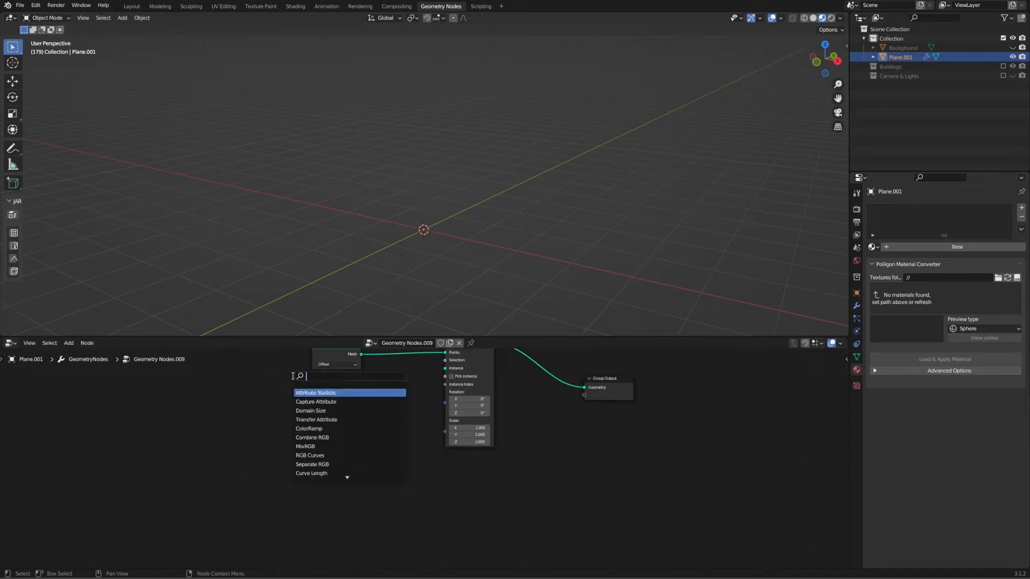
pyautogui.write('GR')
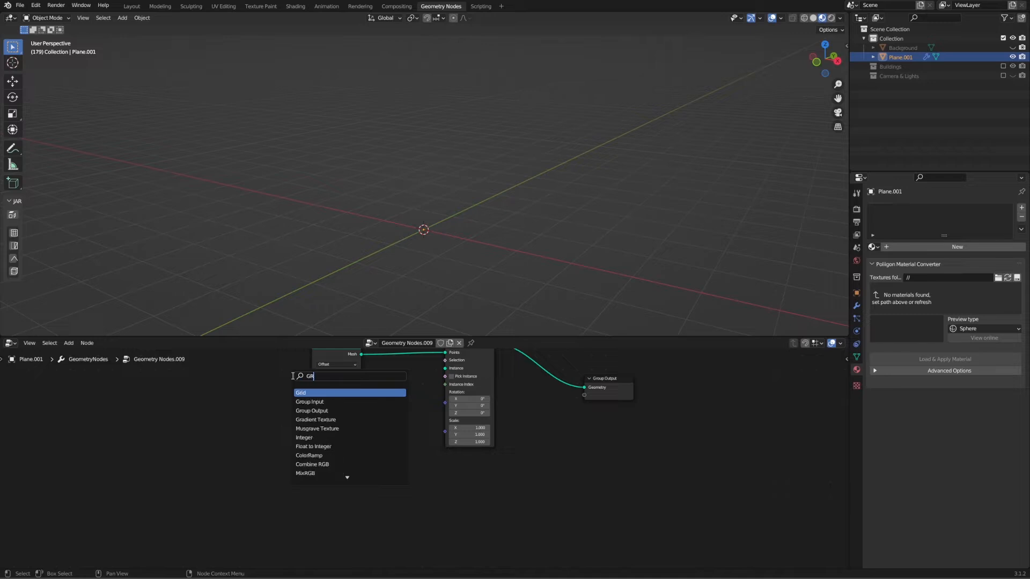
pyautogui.click(305, 393)
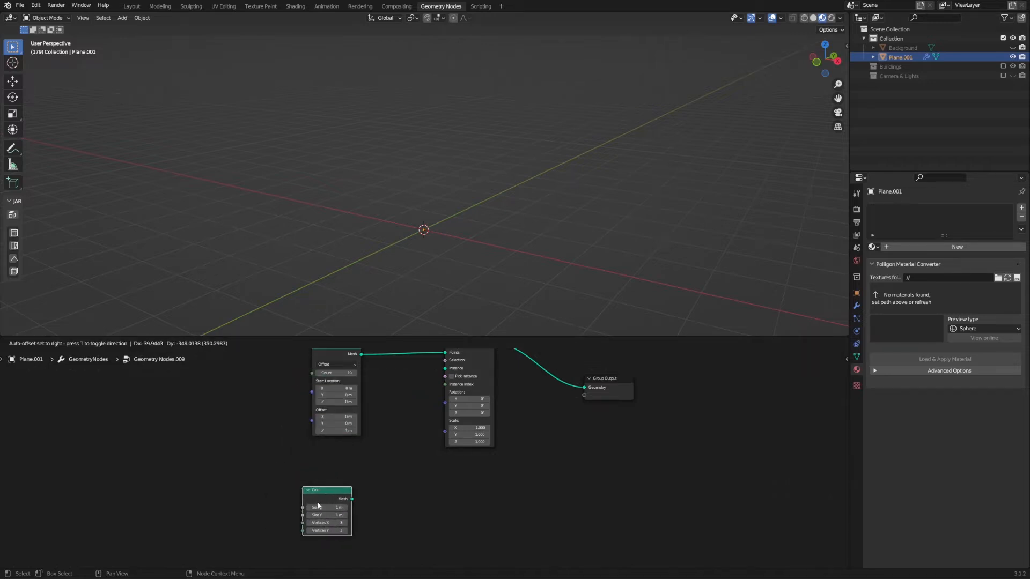
pyautogui.click(404, 506)
pyautogui.moveTo(405, 506); pyautogui.dragTo(344, 528, button='middle')
pyautogui.moveTo(315, 515); pyautogui.dragTo(409, 383)
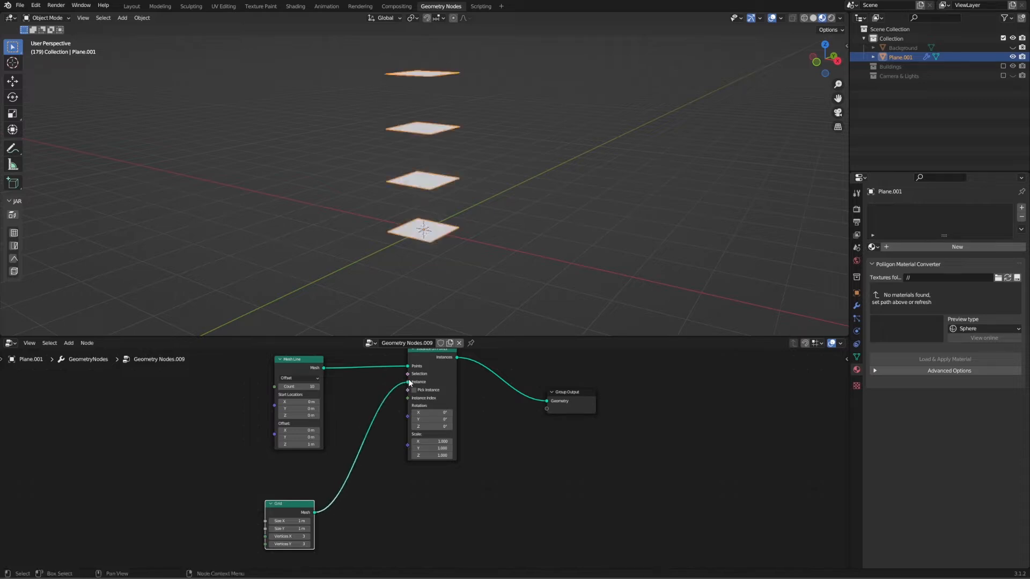
# Set the Mesh Line node's Count to 42.
pyautogui.moveTo(462, 105); pyautogui.dragTo(462, 178, button='middle')
pyautogui.scroll(-5, 461, 178)
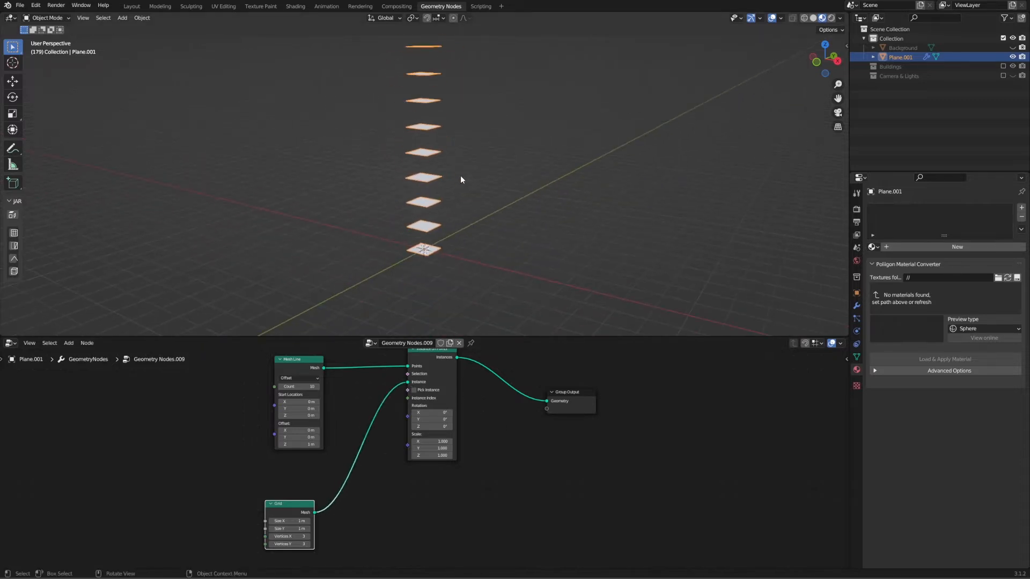
pyautogui.scroll(3, 337, 415)
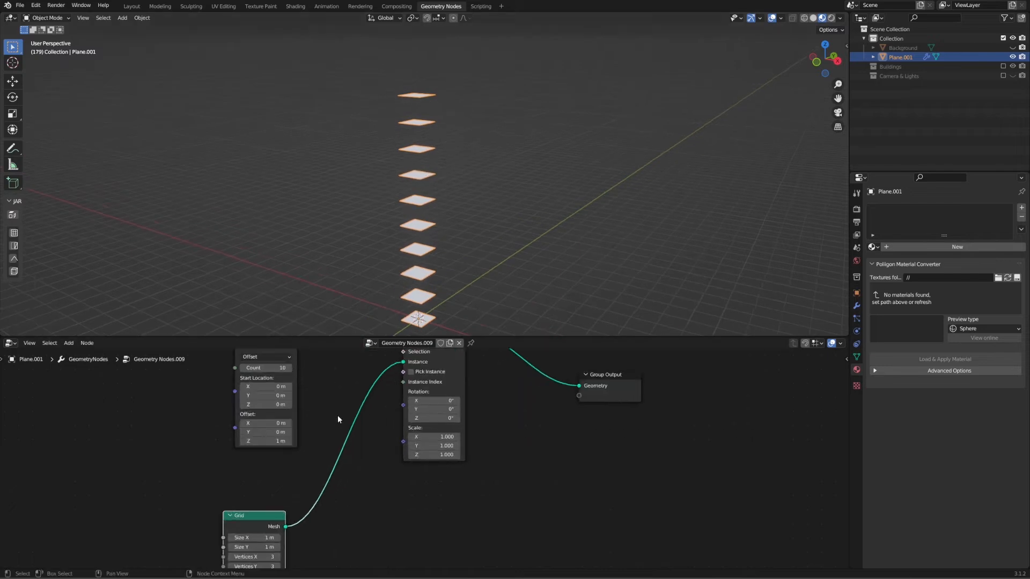
pyautogui.click(322, 421)
pyautogui.write('42')
pyautogui.press('Return')
# Set the Grid node's Vertices X and Vertices Y to 32 each.
pyautogui.moveTo(445, 182); pyautogui.dragTo(439, 130, button='middle')
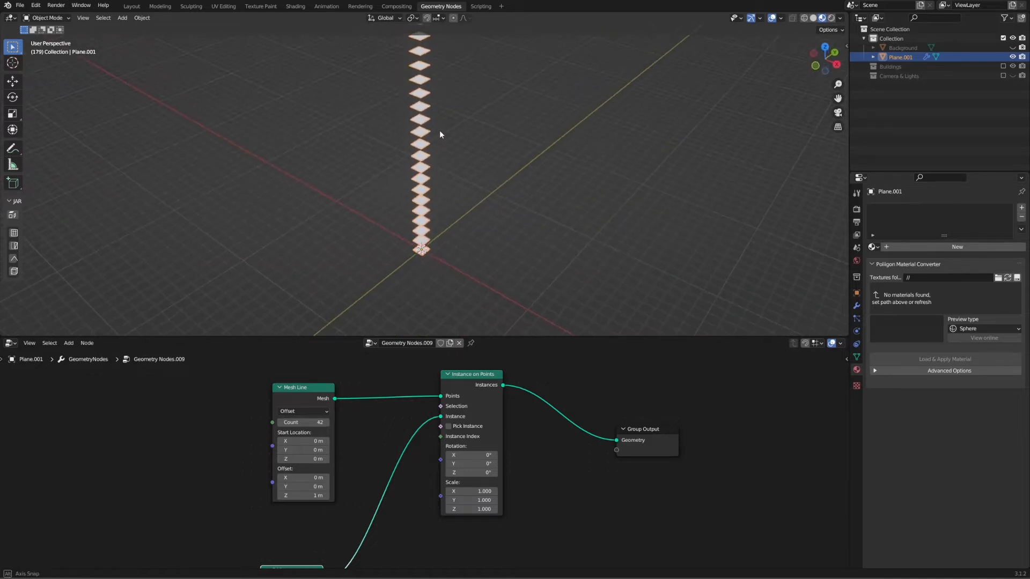
pyautogui.moveTo(370, 472); pyautogui.dragTo(402, 419, button='middle')
pyautogui.scroll(1, 407, 456)
pyautogui.click(337, 535)
pyautogui.write('32')
pyautogui.press('Tab')
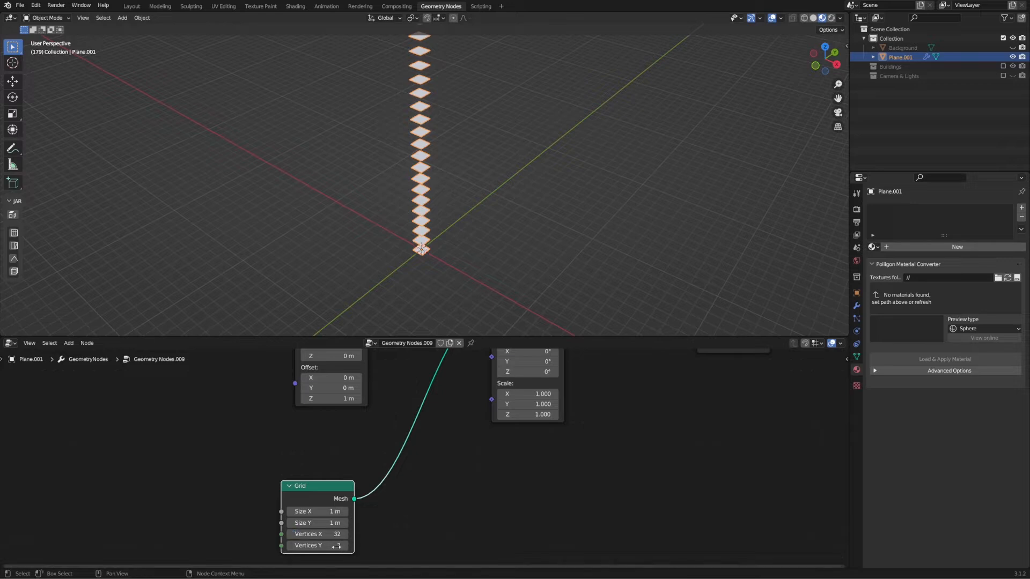
pyautogui.write('32')
pyautogui.press('Return')
# Set the Mesh Line node's Z offset to 0.2 m.
pyautogui.moveTo(441, 501); pyautogui.dragTo(428, 569, button='middle')
pyautogui.click(325, 469)
pyautogui.write('0.2')
pyautogui.press('Return')
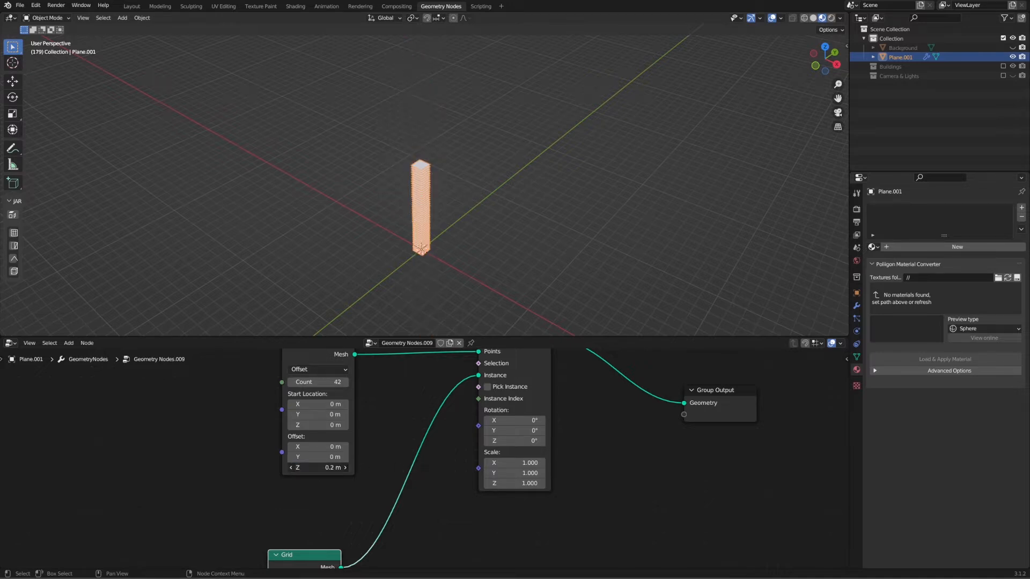
# Set the Mesh Line node's Z offset to 0.07 m for tighter spacing between the grids.
pyautogui.moveTo(423, 262); pyautogui.dragTo(405, 279, button='middle')
pyautogui.click(300, 467)
pyautogui.click(297, 468)
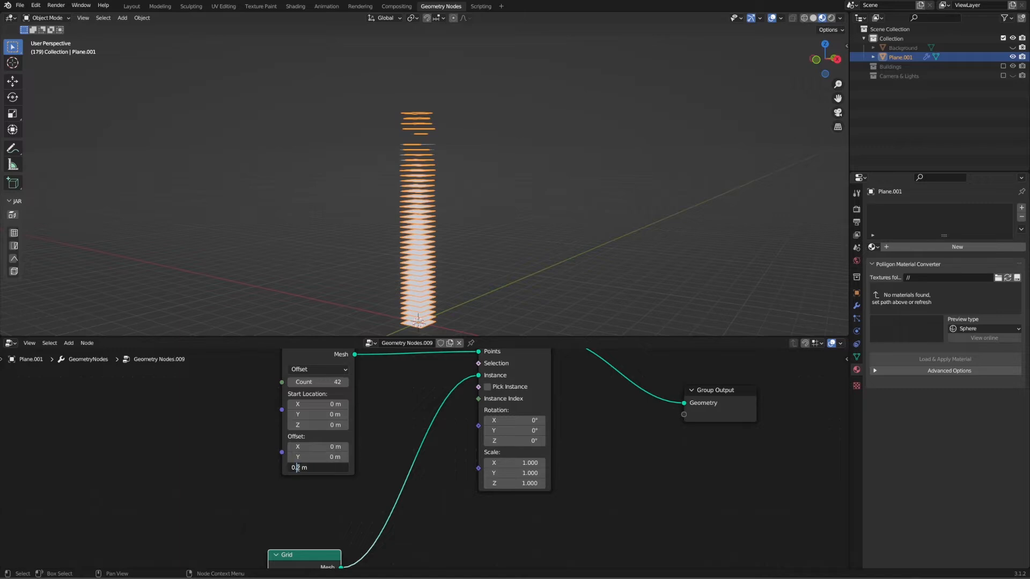
pyautogui.write('07')
pyautogui.press('Return')
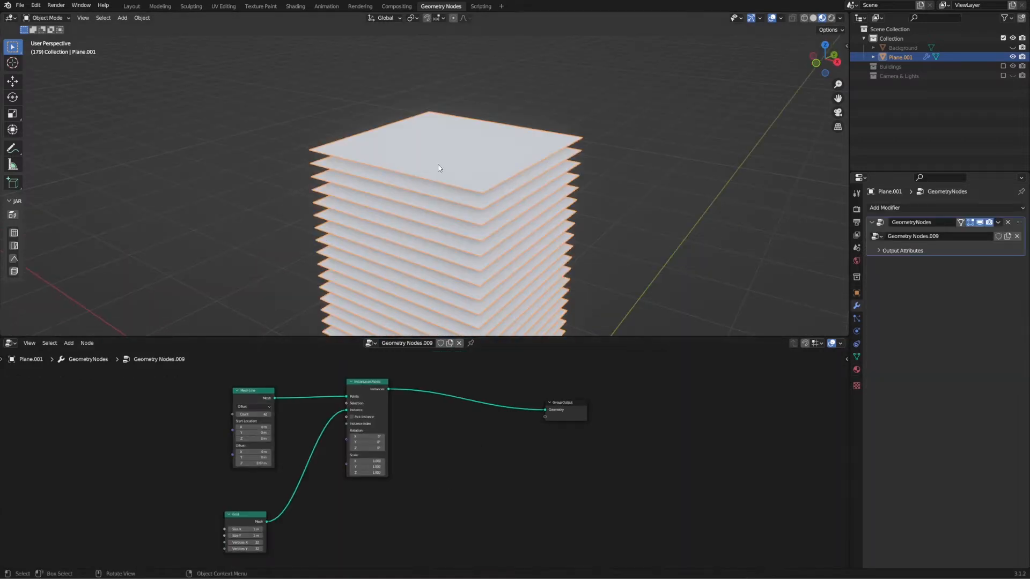
# Try adding a Delete Geometry node after Instance on Points, and undo the insertion.
pyautogui.moveTo(437, 172); pyautogui.dragTo(429, 202, button='middle')
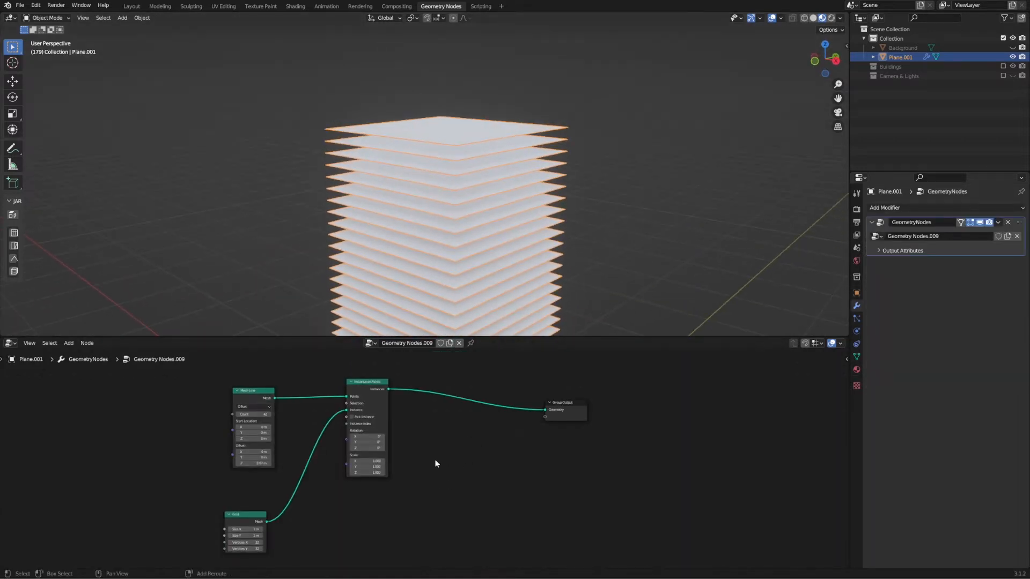
pyautogui.hotkey('shift', 'a')
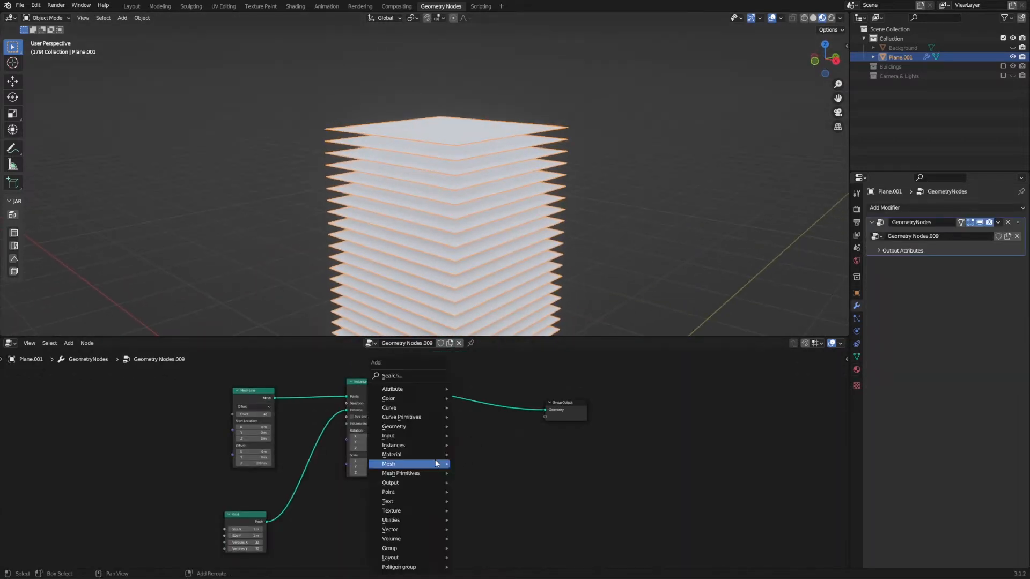
pyautogui.click(409, 376)
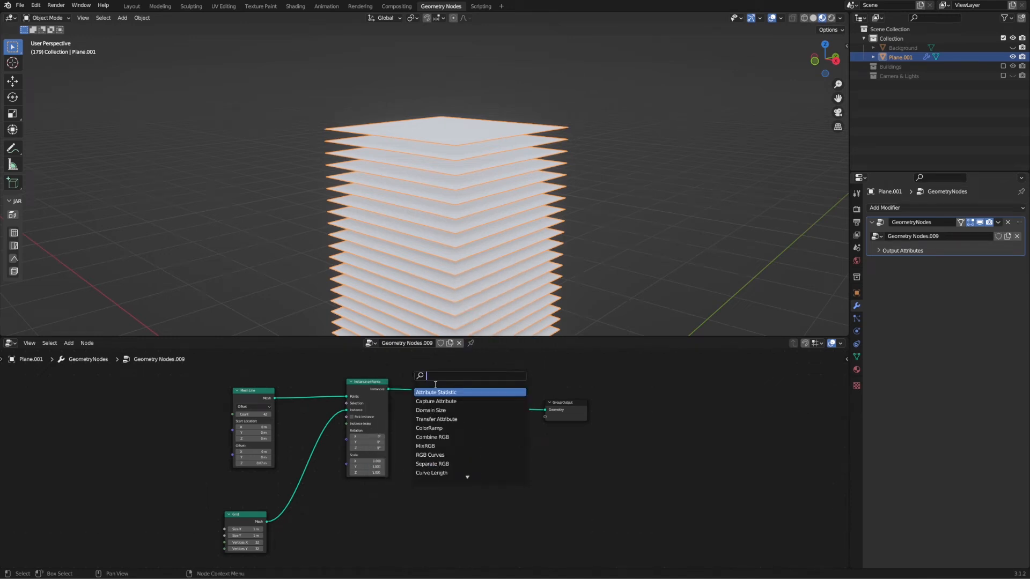
pyautogui.write('DEL')
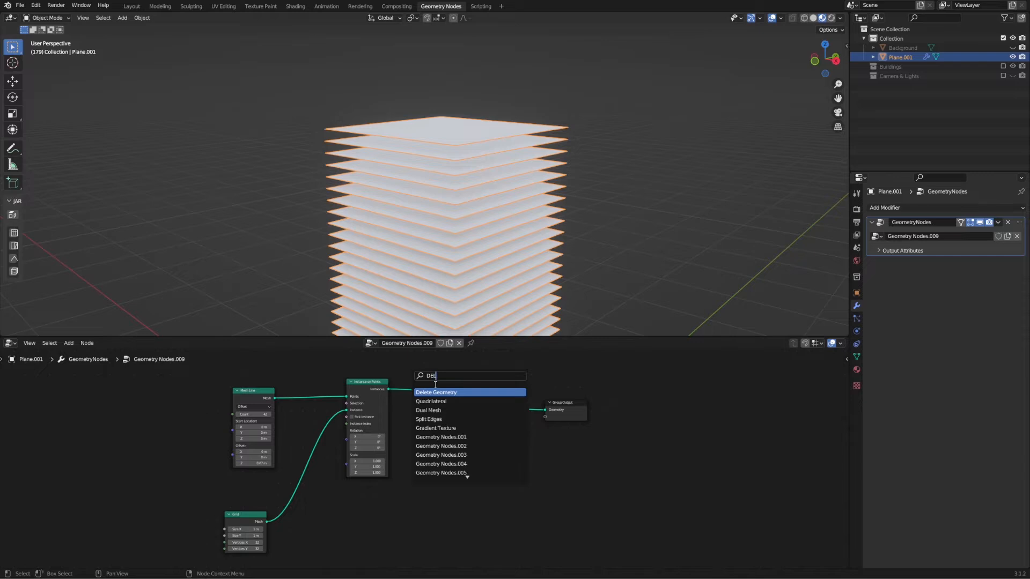
pyautogui.press('Return')
pyautogui.click(466, 402)
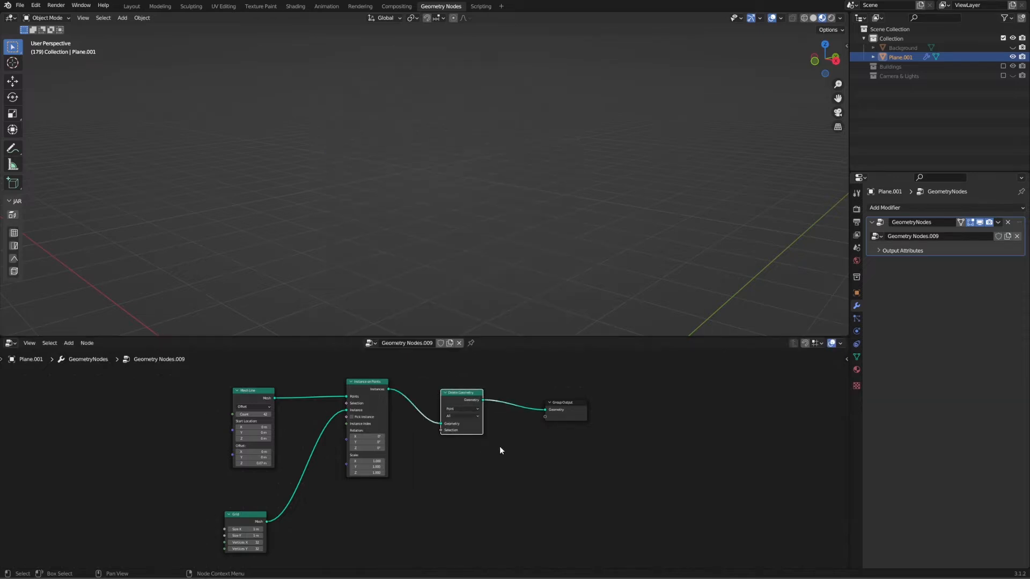
pyautogui.hotkey('ctrl', 'z')
# Insert a Delete Geometry node between Instance on Points and Group Output.
pyautogui.moveTo(455, 258)
pyautogui.mouseDown(button='middle')
pyautogui.moveTo(466, 242)
pyautogui.moveTo(450, 284)
pyautogui.moveTo(459, 252)
pyautogui.mouseUp(button='middle')
pyautogui.click(459, 449)
pyautogui.moveTo(456, 433); pyautogui.dragTo(445, 456, button='middle')
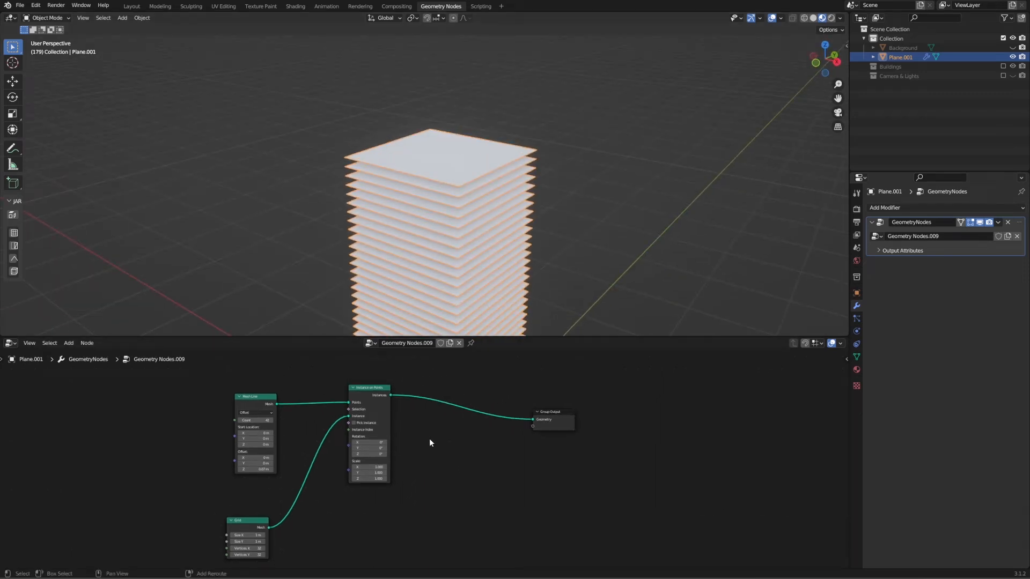
pyautogui.hotkey('shift', 'a')
pyautogui.click(391, 377)
pyautogui.write('DELE')
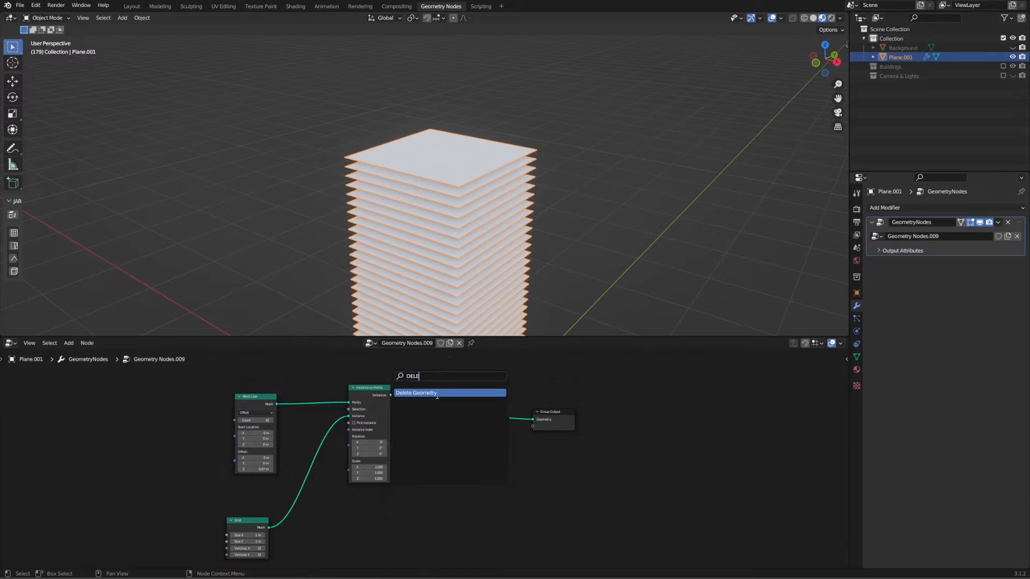
pyautogui.click(437, 393)
pyautogui.click(466, 409)
# Insert a Realize Instances node between Delete Geometry and Group Output.
pyautogui.hotkey('shift', 'a')
pyautogui.click(497, 376)
pyautogui.write('RE')
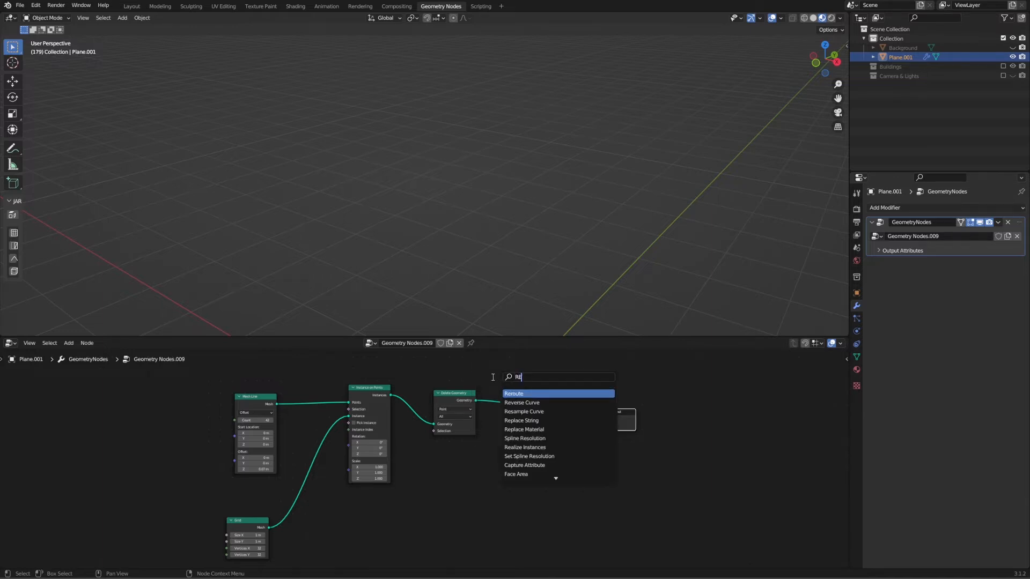
pyautogui.click(525, 447)
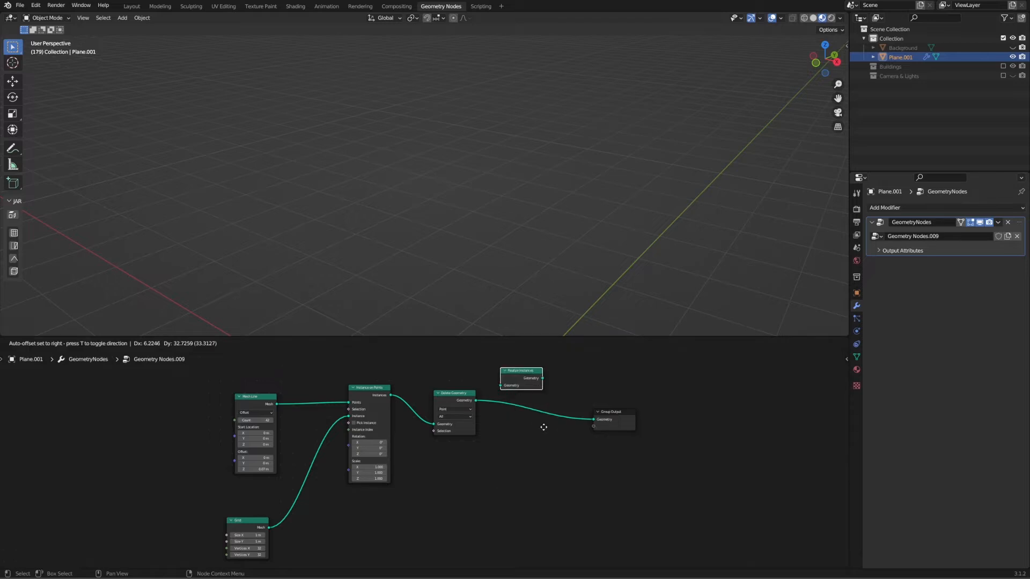
pyautogui.click(544, 464)
# Move the Delete Geometry node slightly down to line it up with Realize Instances.
pyautogui.moveTo(481, 494); pyautogui.dragTo(508, 451, button='middle')
pyautogui.scroll(-2, 499, 449)
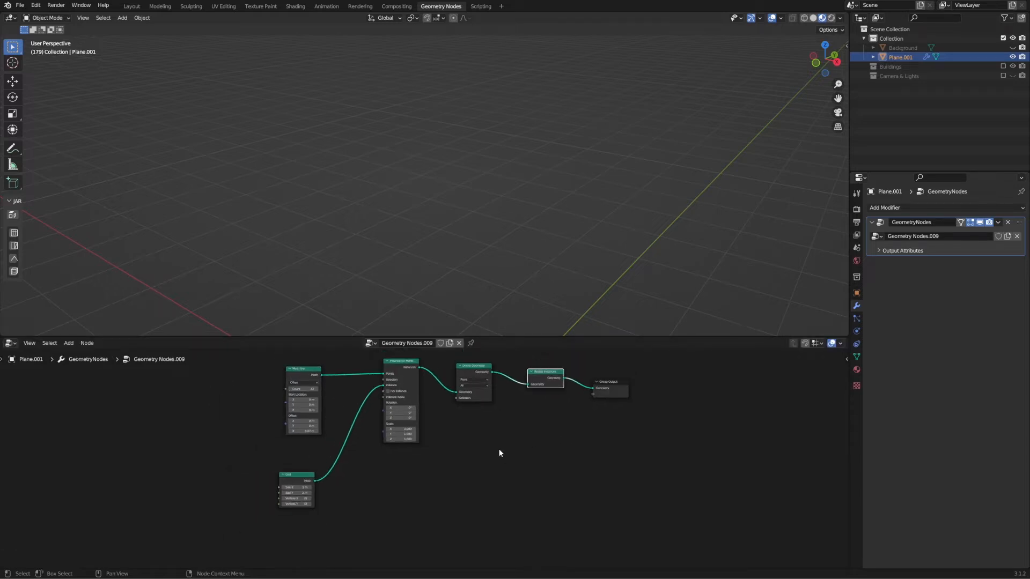
pyautogui.moveTo(455, 266); pyautogui.dragTo(455, 259, button='middle')
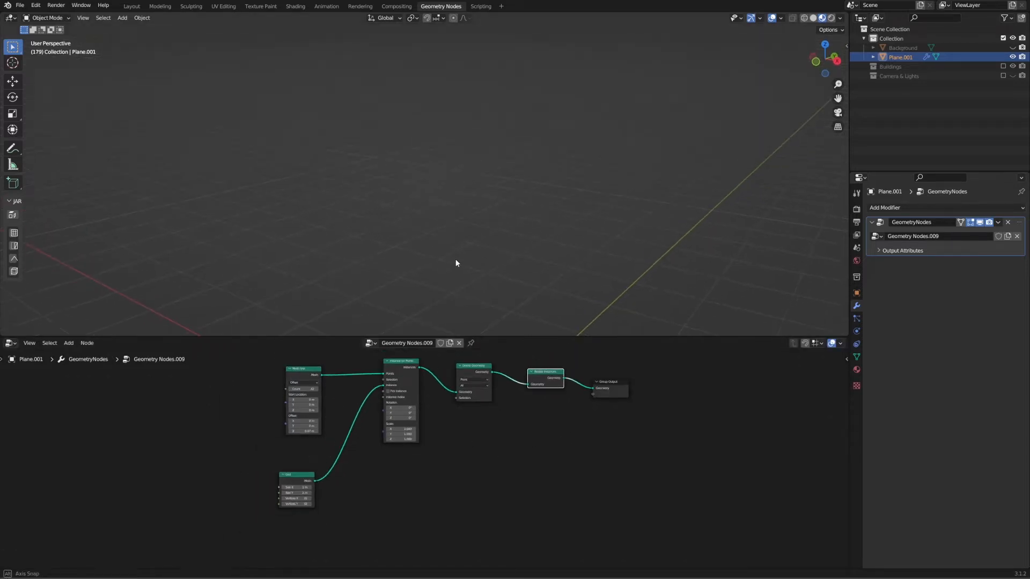
pyautogui.moveTo(475, 366); pyautogui.dragTo(475, 373)
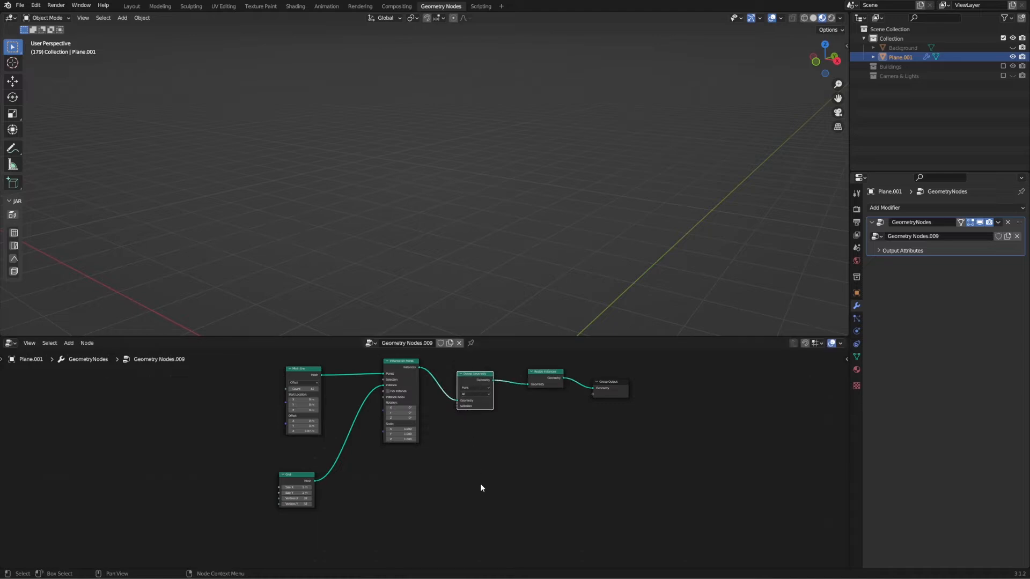
pyautogui.moveTo(445, 491); pyautogui.dragTo(429, 456, button='middle')
pyautogui.click(431, 436)
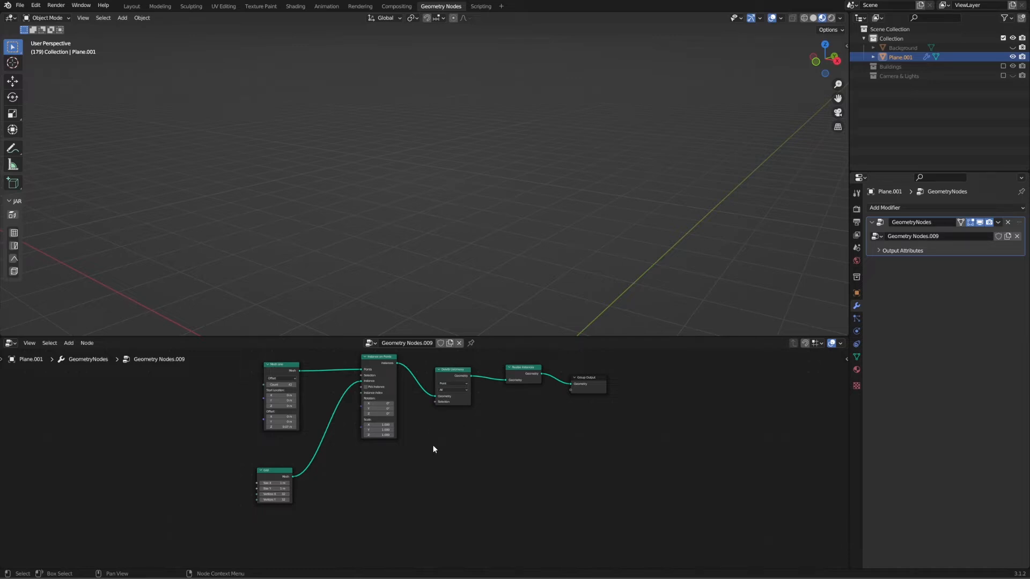
# Add a ColorRamp node below Instance on Points and connect its Color output to the Delete Geometry node's Selection input.
pyautogui.hotkey('shift', 'a')
pyautogui.write('c')
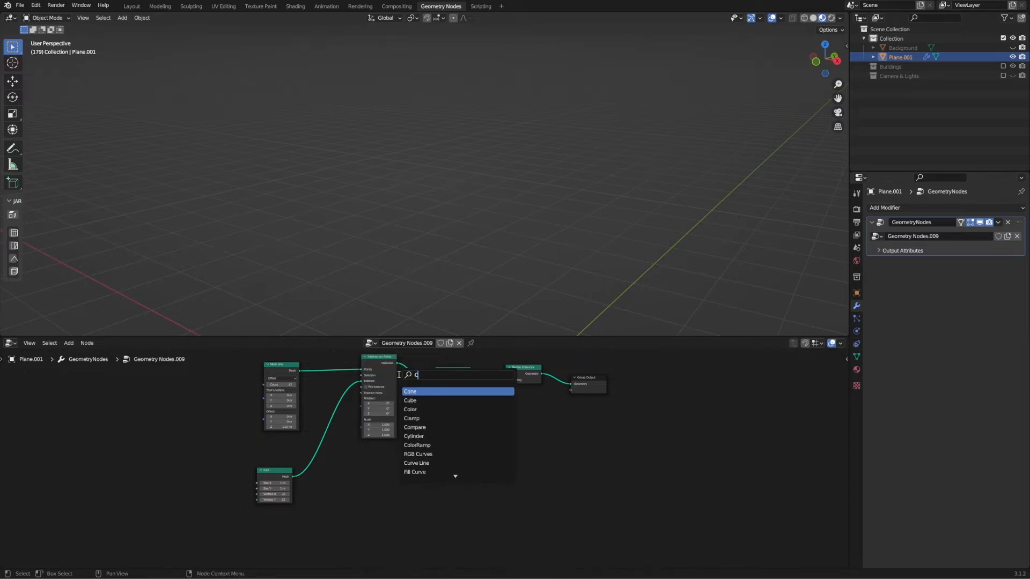
pyautogui.write('olo')
pyautogui.press('Down')
pyautogui.press('Return')
pyautogui.click(428, 481)
pyautogui.moveTo(421, 490); pyautogui.dragTo(435, 402)
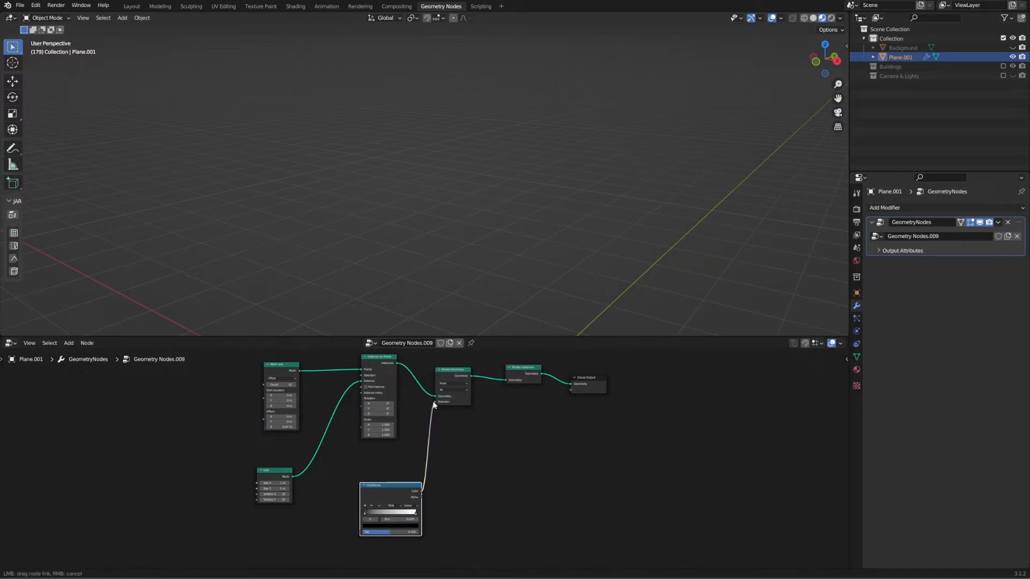
pyautogui.moveTo(445, 474); pyautogui.dragTo(481, 417, button='middle')
pyautogui.moveTo(420, 405); pyautogui.dragTo(425, 394)
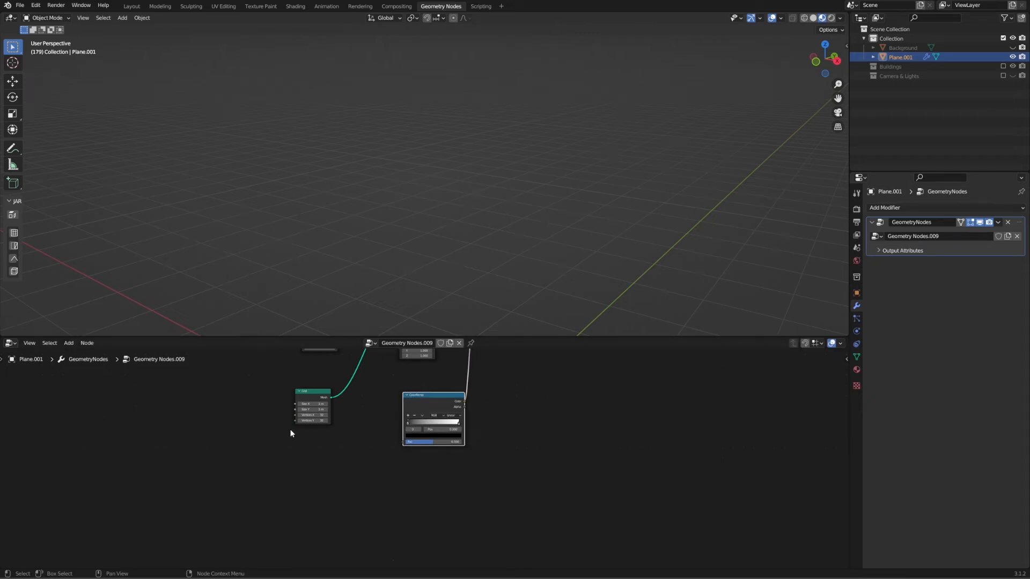
# Add a Noise Texture node between the Grid and ColorRamp nodes, slightly below them.
pyautogui.hotkey('shift', 'a')
pyautogui.click(330, 391)
pyautogui.write('NOIS')
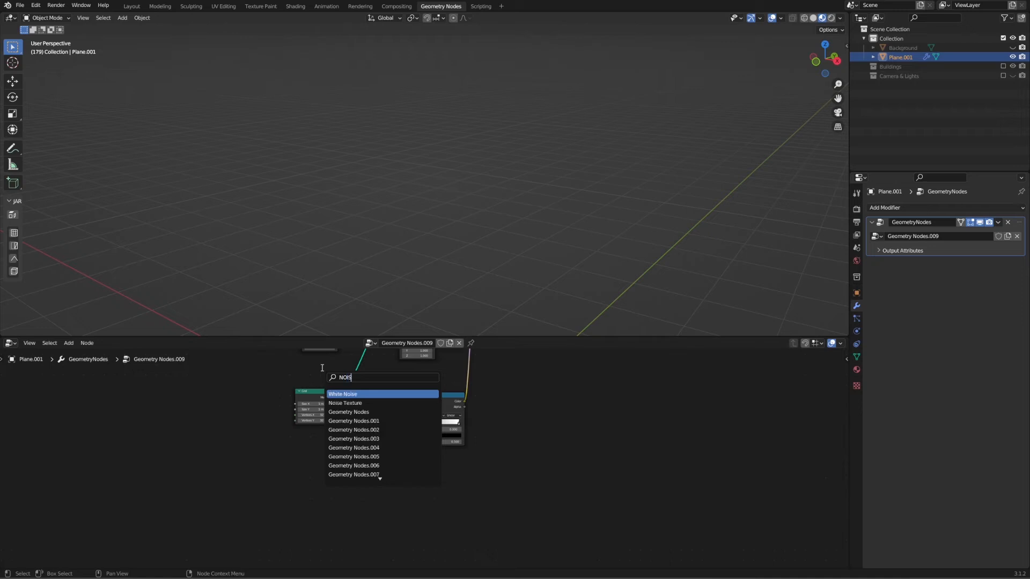
pyautogui.click(346, 403)
pyautogui.click(362, 453)
# Set the Noise Texture to 4D and connect its Fac output to the ColorRamp's Fac input.
pyautogui.scroll(2, 364, 450)
pyautogui.click(346, 464)
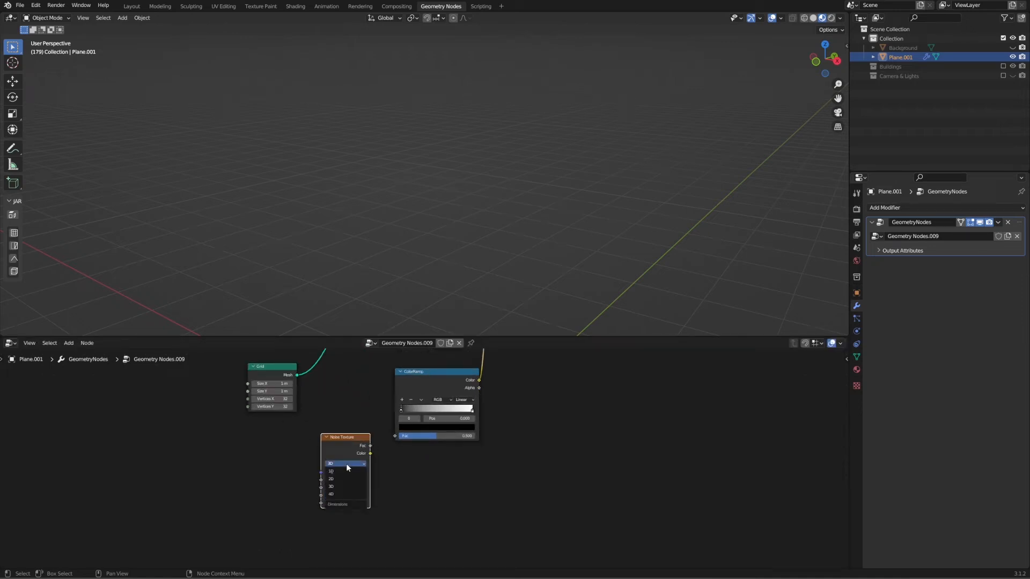
pyautogui.click(342, 499)
pyautogui.moveTo(348, 437); pyautogui.dragTo(395, 435)
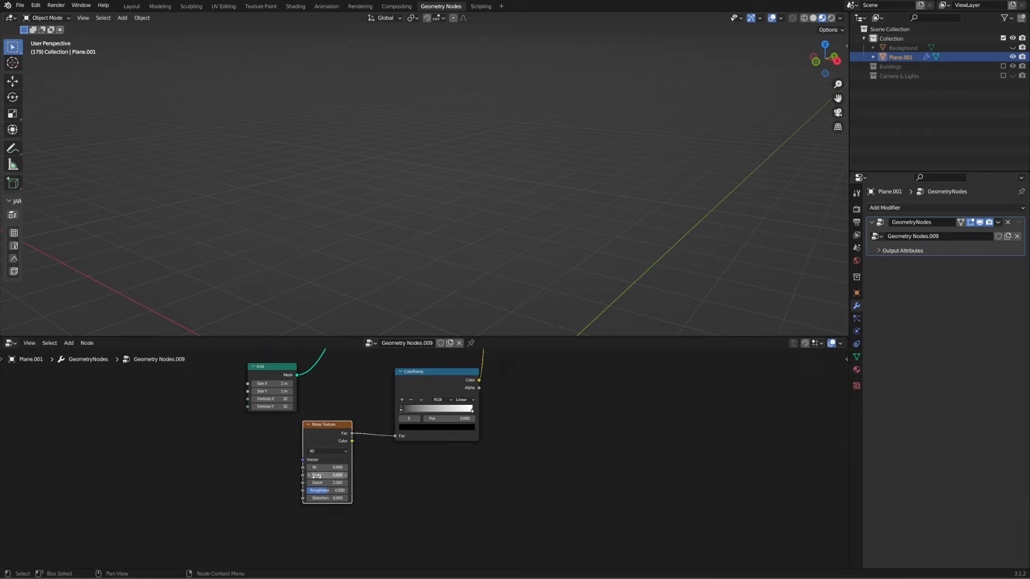
# Add a Brick Texture node before the Noise Texture and connect its Color output to the Noise Texture's Vector input.
pyautogui.scroll(1, 311, 477)
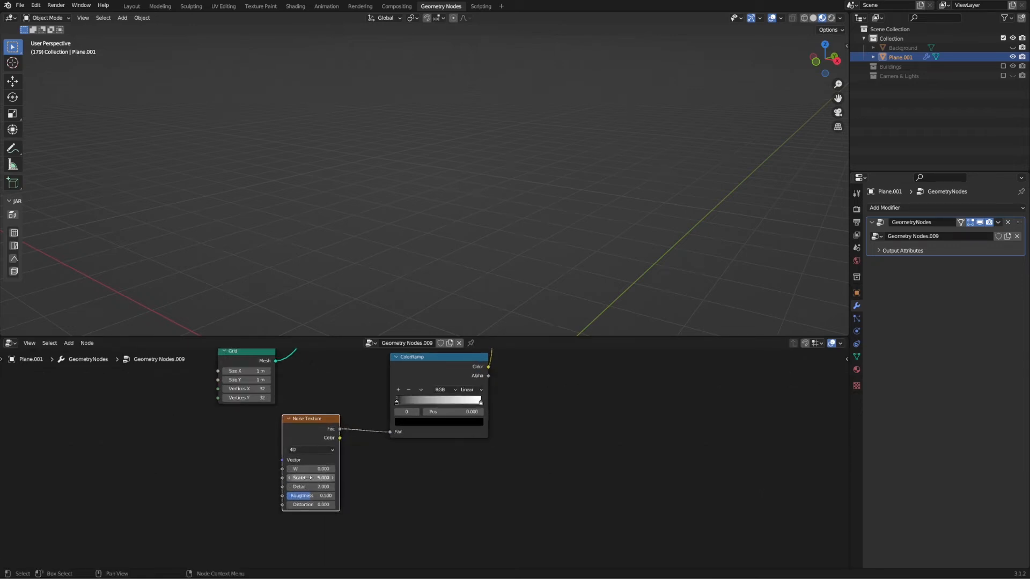
pyautogui.click(164, 478)
pyautogui.hotkey('shift', 'a')
pyautogui.click(127, 378)
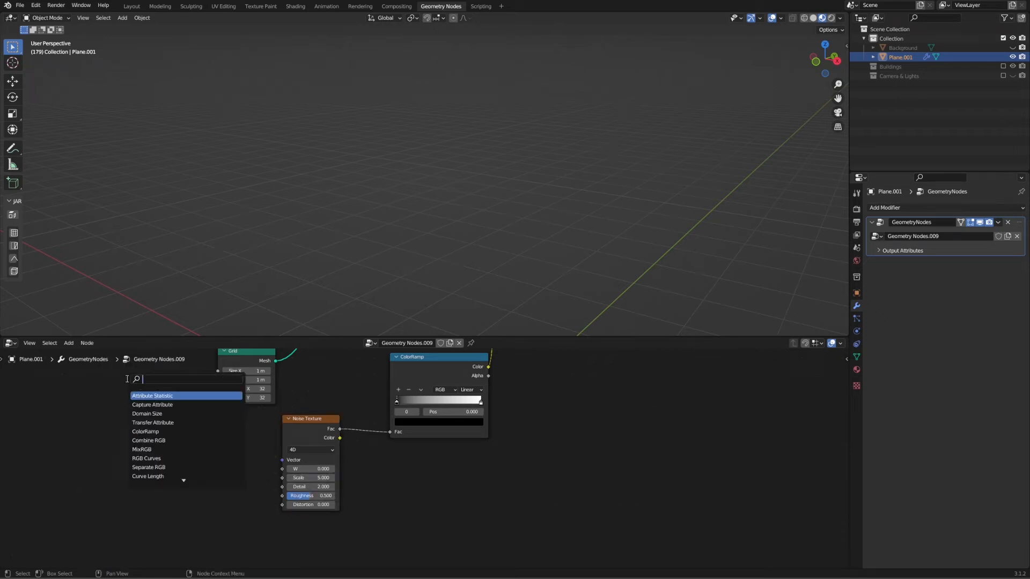
pyautogui.write('BRI')
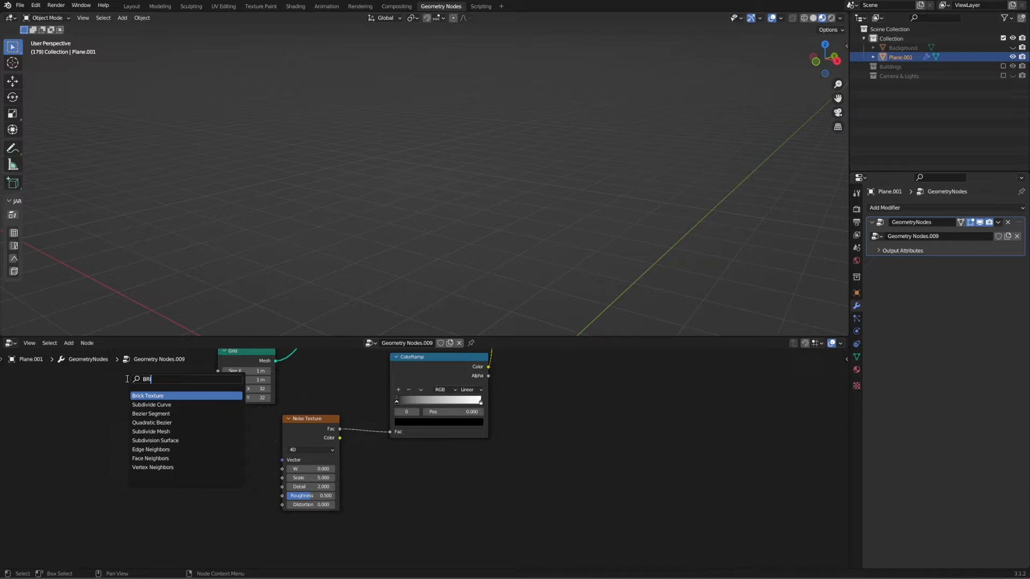
pyautogui.press('Return')
pyautogui.click(201, 449)
pyautogui.moveTo(231, 448); pyautogui.dragTo(283, 460)
# Set both the Mortar Size and the Mortar Smooth of the Brick Texture to 0.
pyautogui.moveTo(259, 502); pyautogui.dragTo(267, 478, button='middle')
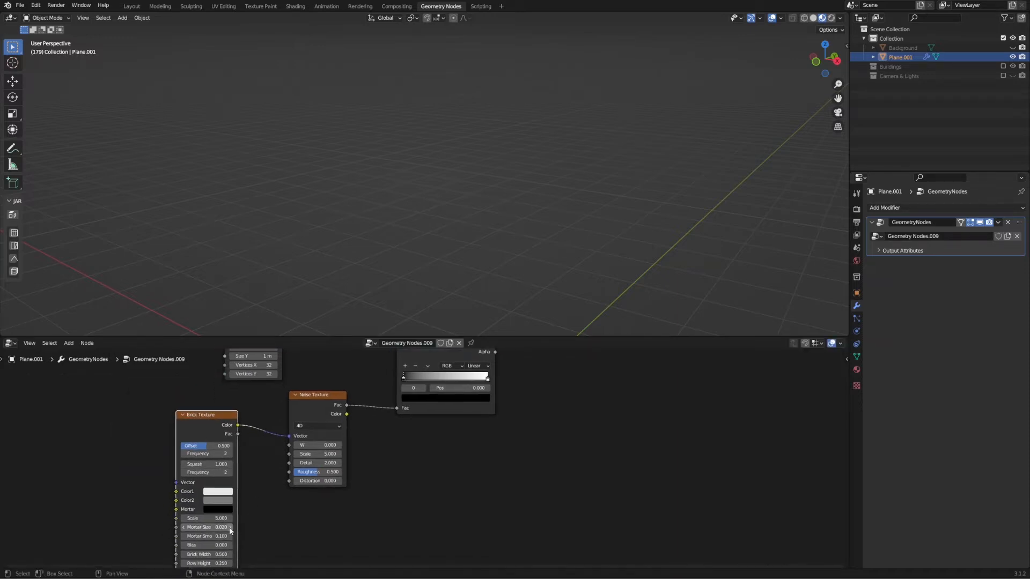
pyautogui.click(212, 528)
pyautogui.write('0')
pyautogui.press('Return')
pyautogui.click(224, 537)
pyautogui.write('0')
pyautogui.press('Return')
# Move the ColorRamp's black stop to a position of about 0.515.
pyautogui.moveTo(396, 472); pyautogui.dragTo(359, 520, button='middle')
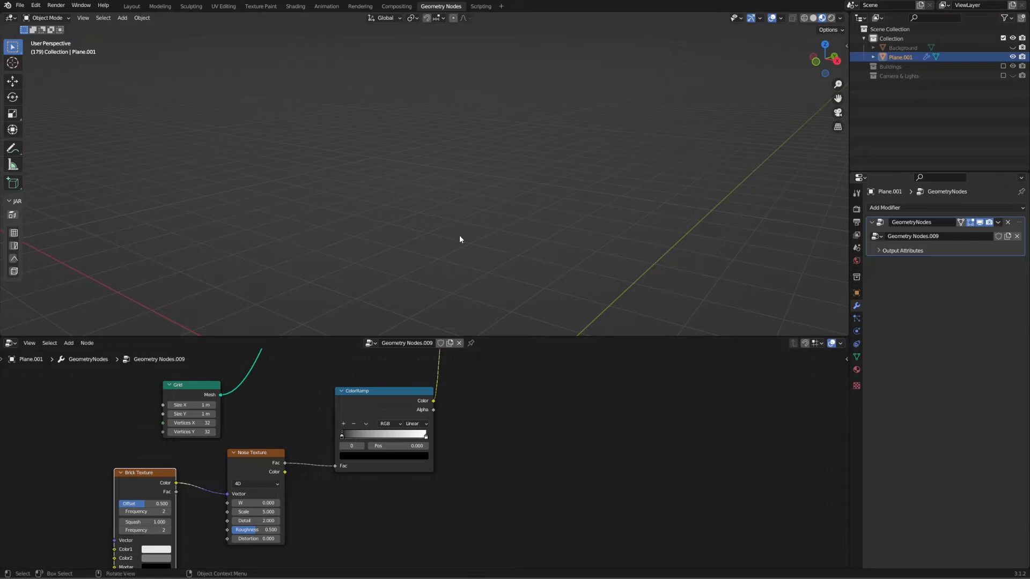
pyautogui.scroll(-2, 457, 244)
pyautogui.moveTo(344, 436); pyautogui.dragTo(389, 444)
pyautogui.moveTo(461, 241); pyautogui.dragTo(456, 212, button='middle')
pyautogui.moveTo(384, 433); pyautogui.dragTo(384, 434)
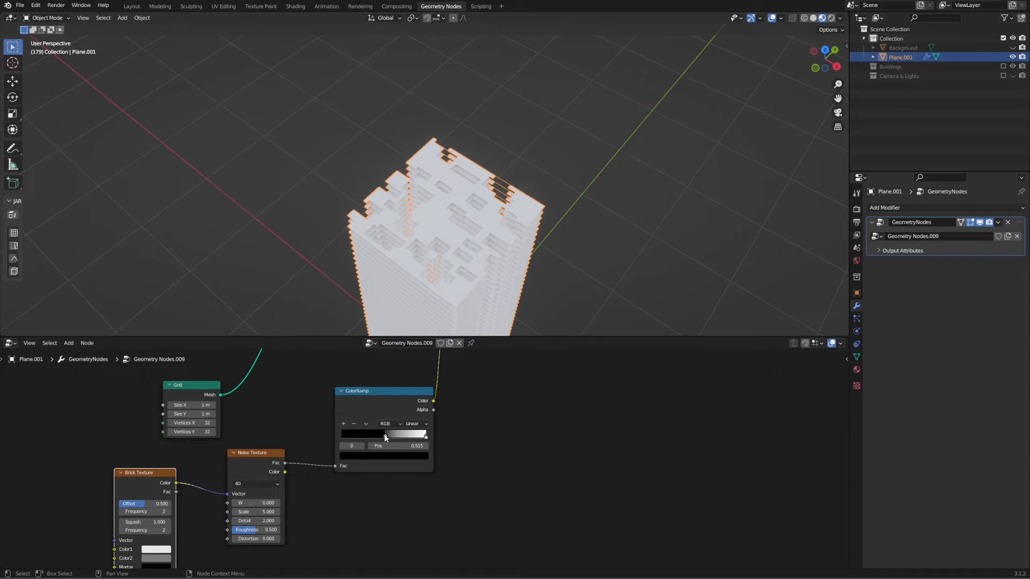
# Set the Brick Texture's Offset to 0.82 and its Squash to 0.4.
pyautogui.moveTo(272, 395); pyautogui.dragTo(306, 387, button='middle')
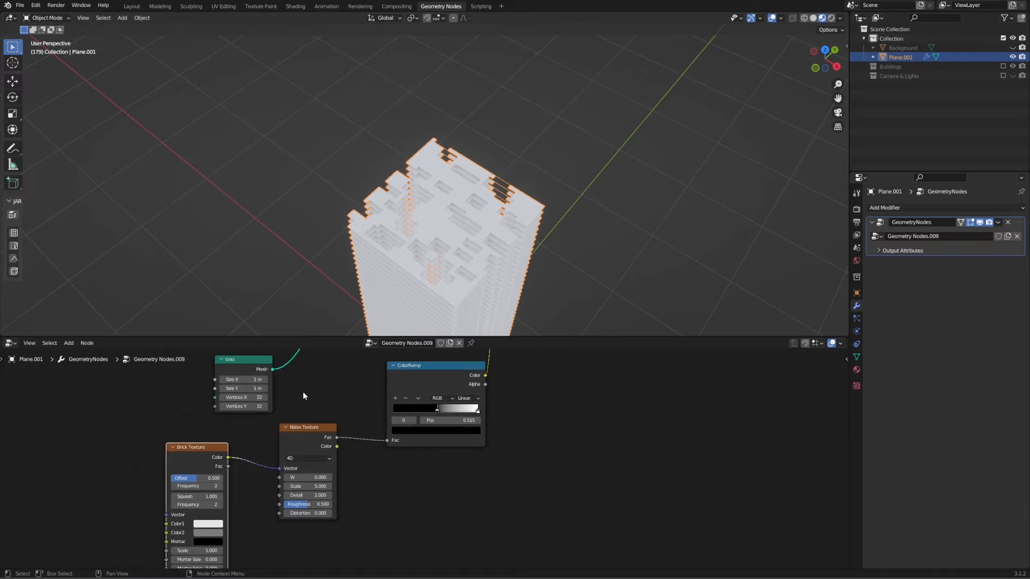
pyautogui.click(211, 479)
pyautogui.write('0.82')
pyautogui.press('Return')
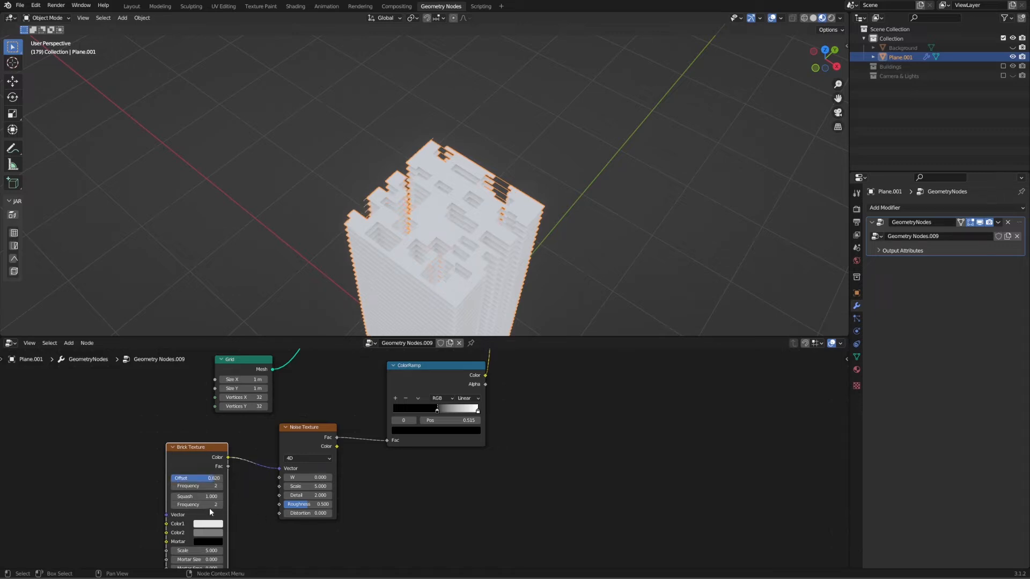
pyautogui.click(213, 496)
pyautogui.write('0.4')
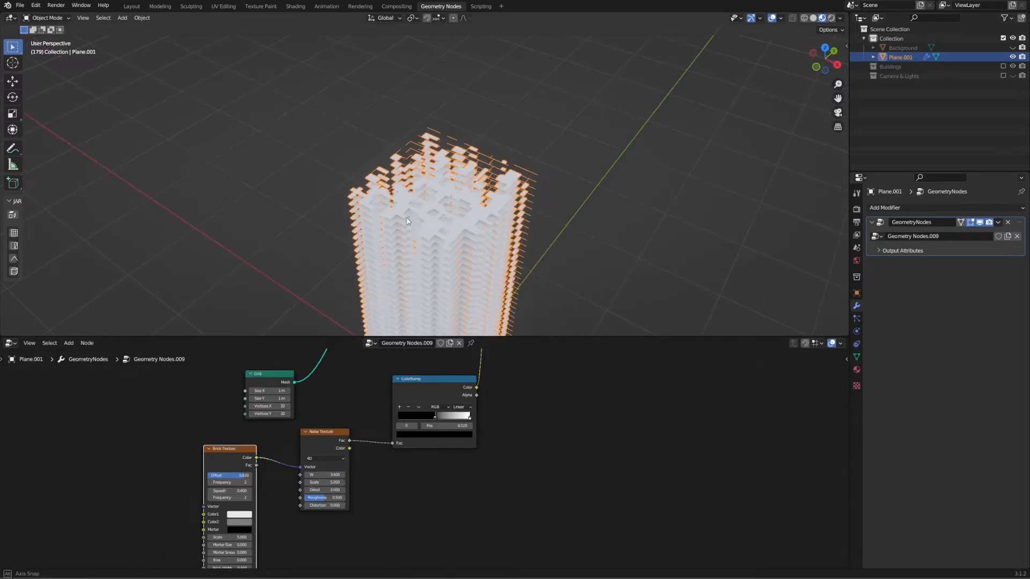
# Temporarily enable the Buildings collection to compare the new tower with the existing buildings, and exclude it again.
pyautogui.moveTo(407, 221); pyautogui.dragTo(478, 169, button='middle')
pyautogui.scroll(-5, 456, 159)
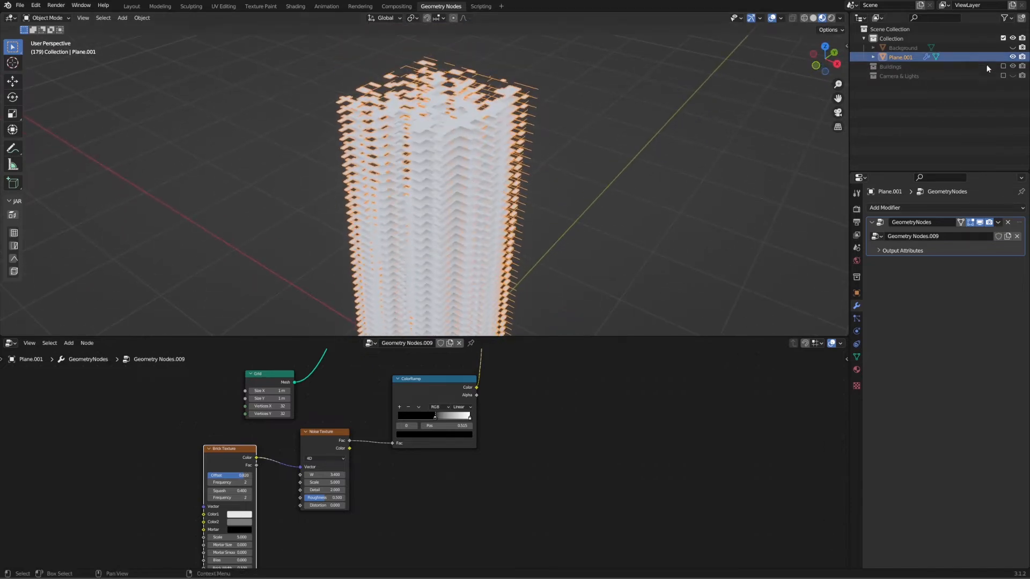
pyautogui.click(1003, 66)
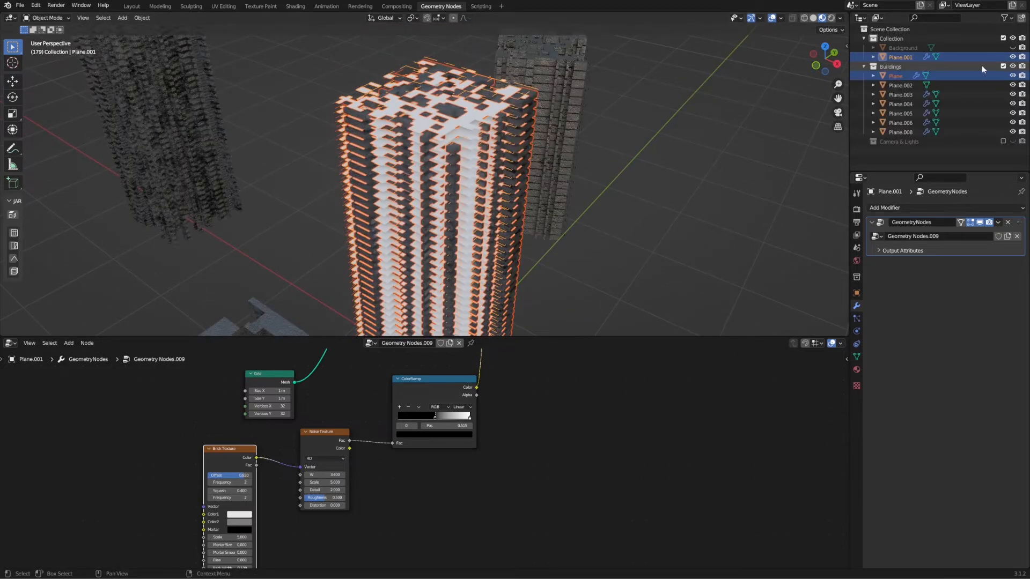
pyautogui.moveTo(631, 107); pyautogui.dragTo(564, 246, button='middle')
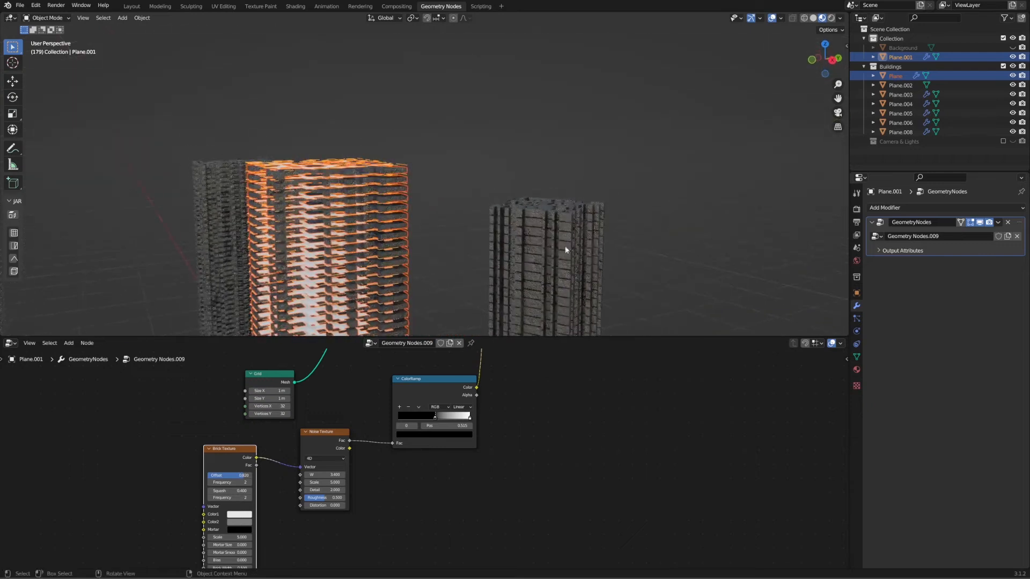
pyautogui.scroll(3, 530, 168)
pyautogui.scroll(-2, 530, 167)
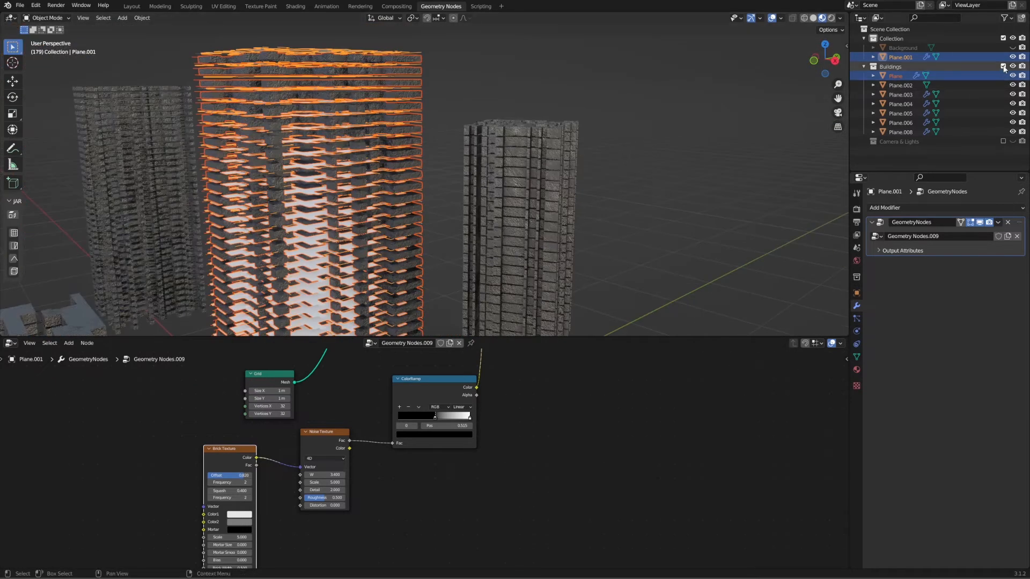
pyautogui.click(1003, 66)
pyautogui.moveTo(383, 151); pyautogui.dragTo(689, 185, button='middle')
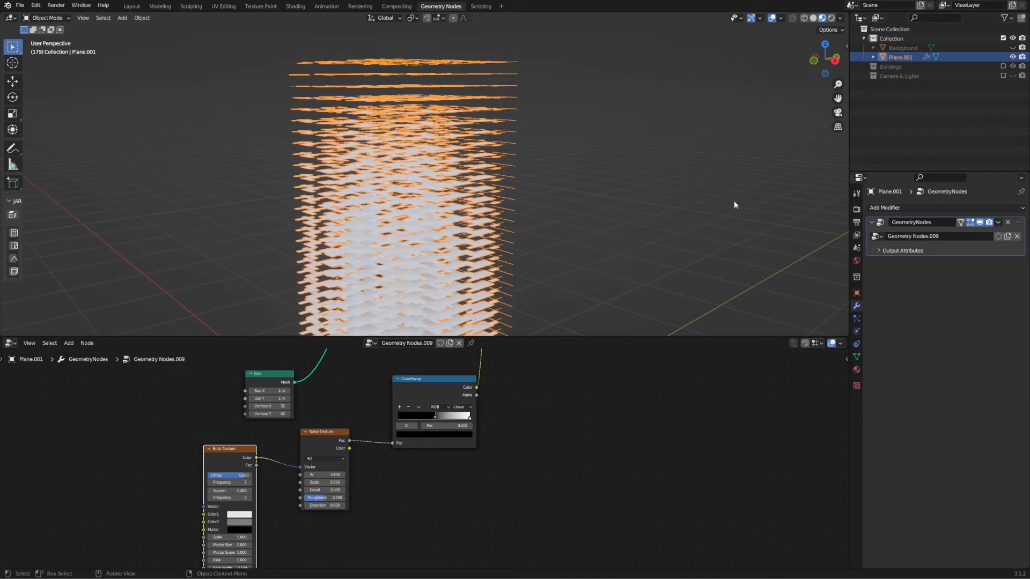
# Add a Solidify modifier to the tower with a thickness of 0.04 m.
pyautogui.click(891, 208)
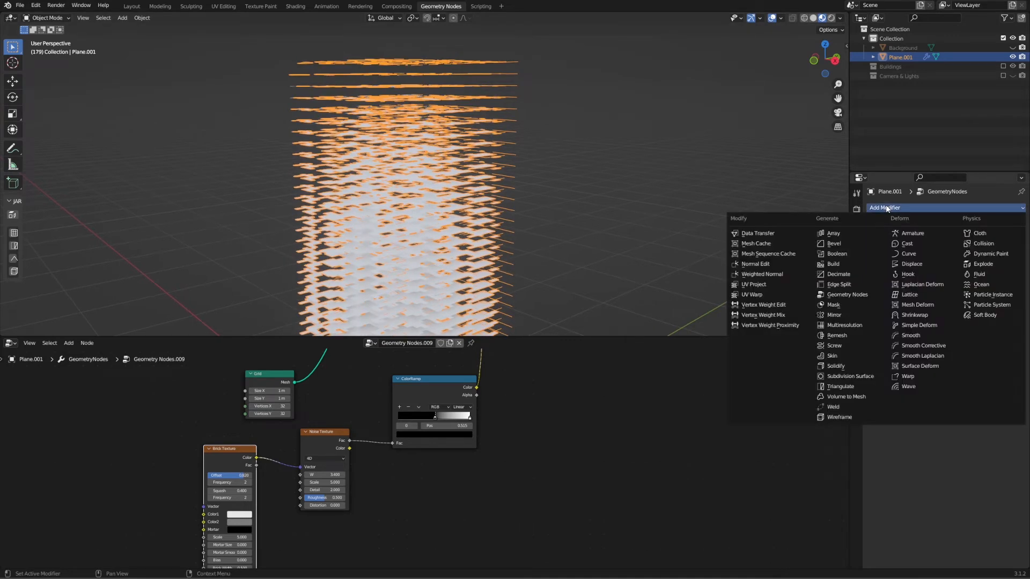
pyautogui.click(832, 366)
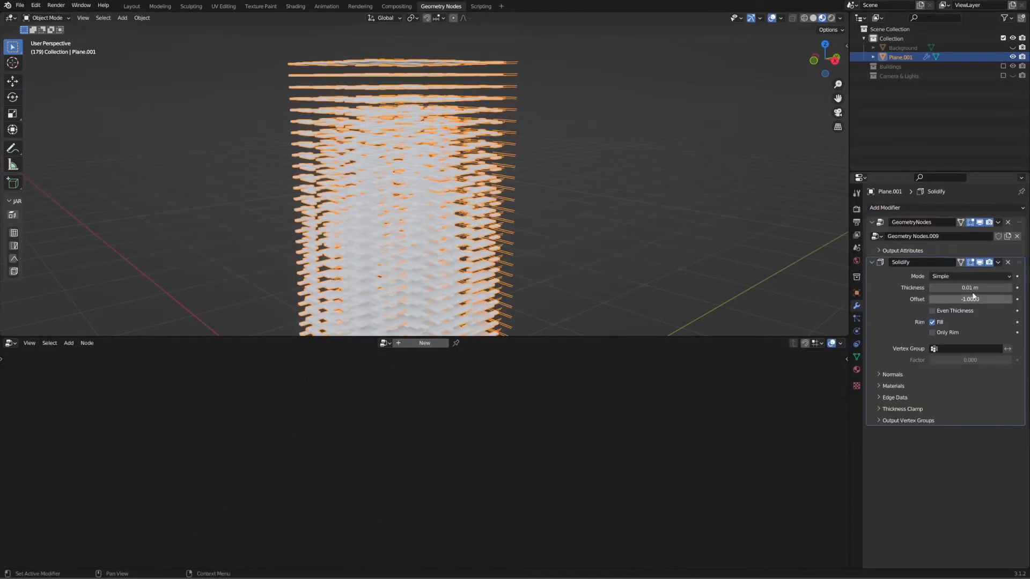
pyautogui.click(946, 287)
pyautogui.click(943, 287)
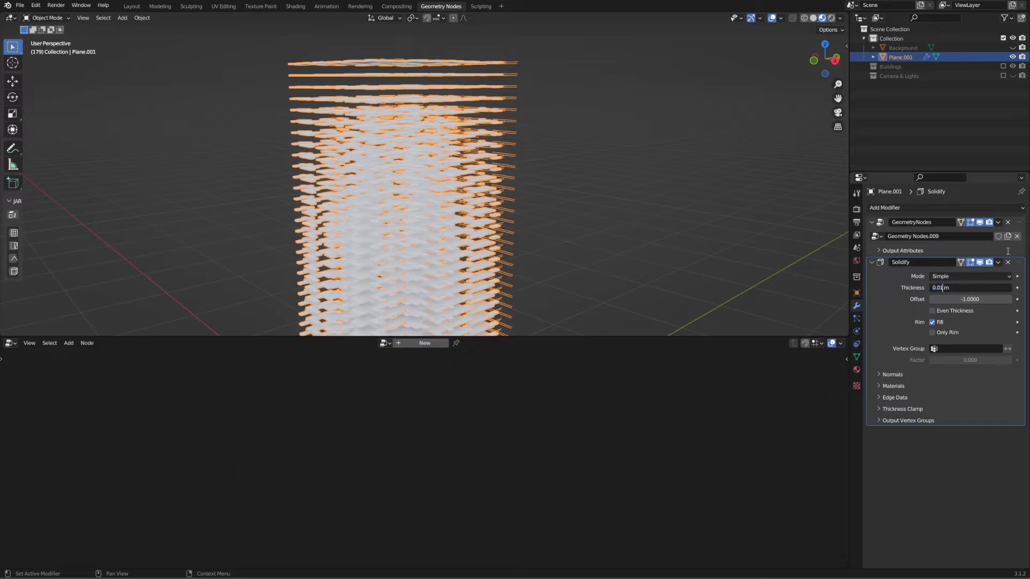
pyautogui.press('BackSpace')
pyautogui.write('4')
pyautogui.press('Return')
# Add a Bevel modifier to the tower with an amount of 0.004 m.
pyautogui.moveTo(583, 241); pyautogui.dragTo(408, 206, button='middle')
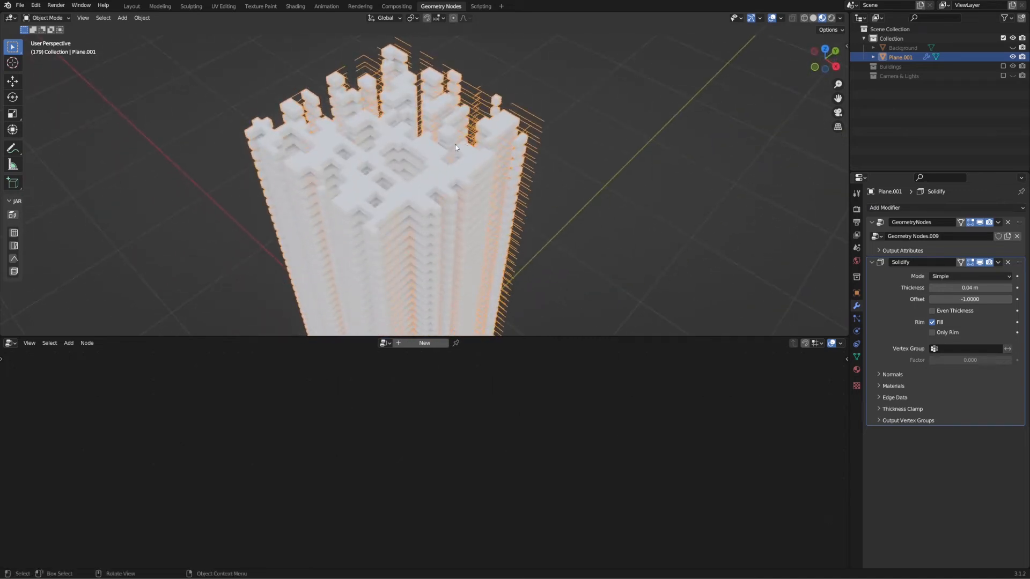
pyautogui.scroll(8, 407, 205)
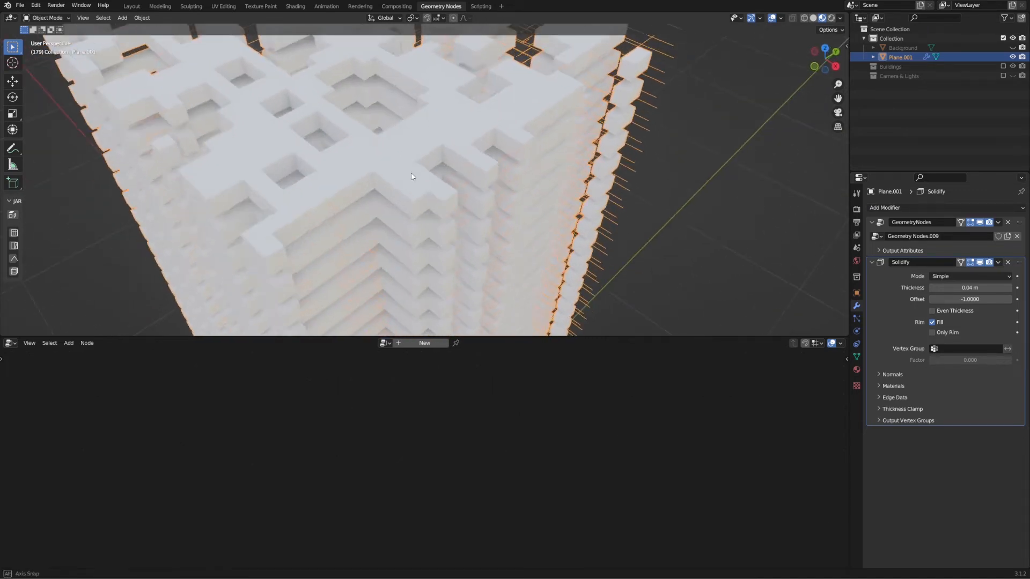
pyautogui.moveTo(419, 148); pyautogui.dragTo(450, 228, button='middle')
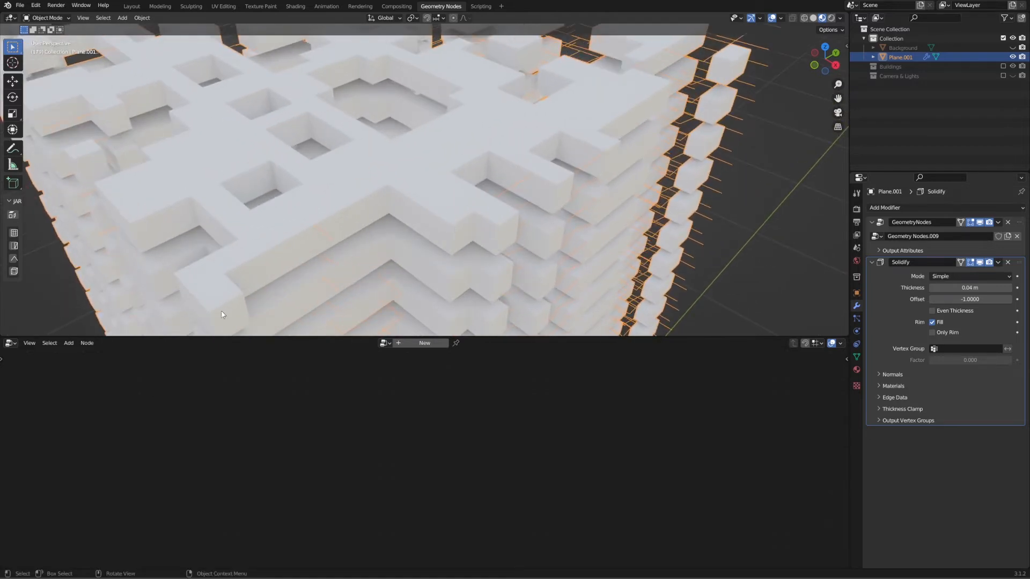
pyautogui.click(884, 208)
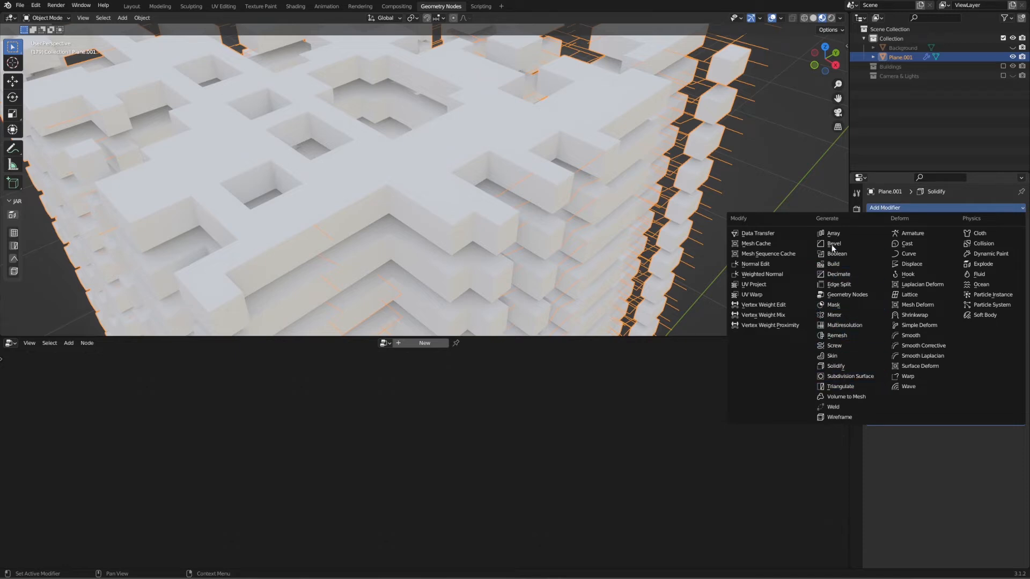
pyautogui.click(833, 244)
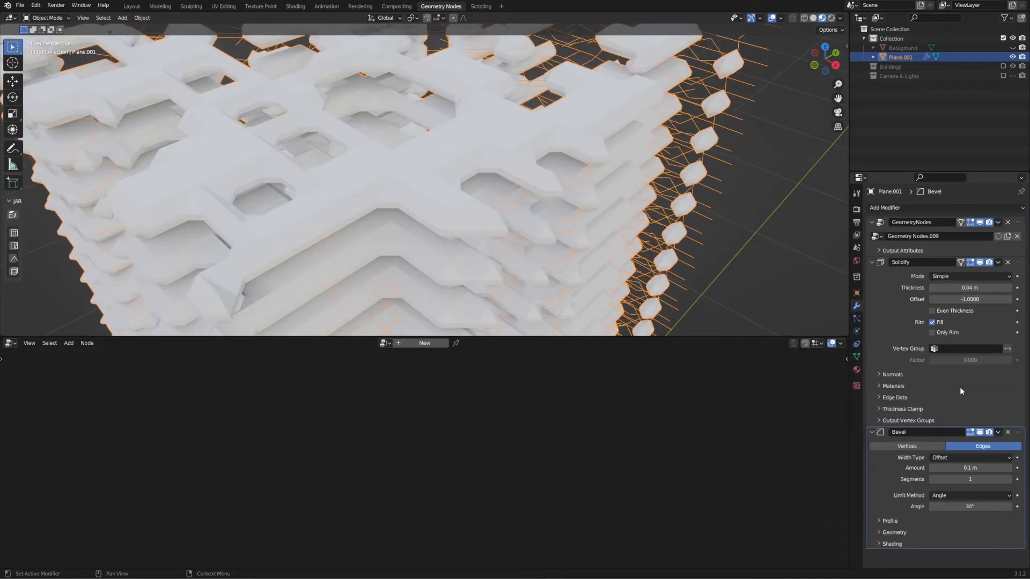
pyautogui.click(966, 467)
pyautogui.click(942, 468)
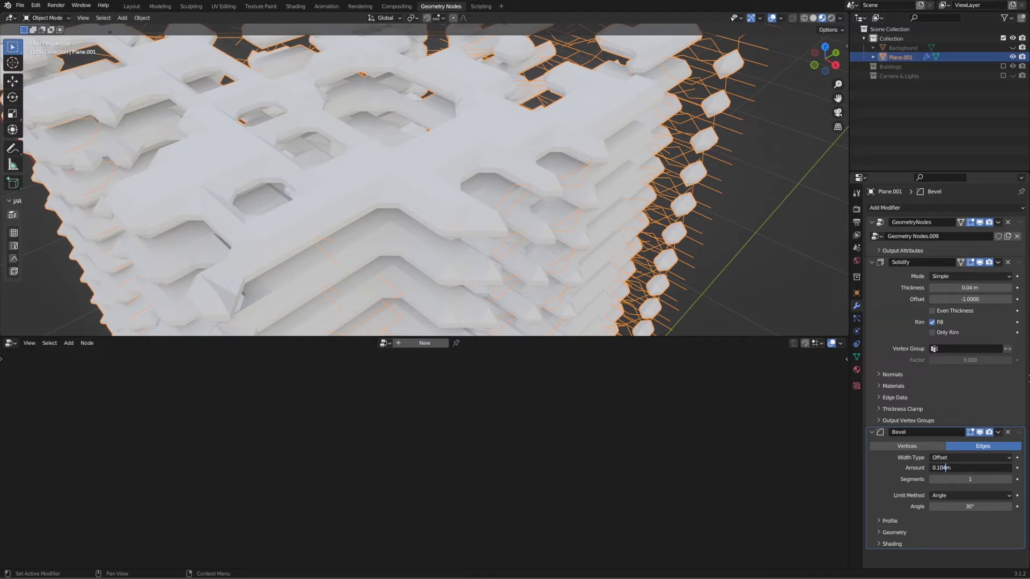
pyautogui.press('BackSpace')
pyautogui.write('0')
pyautogui.press('Return')
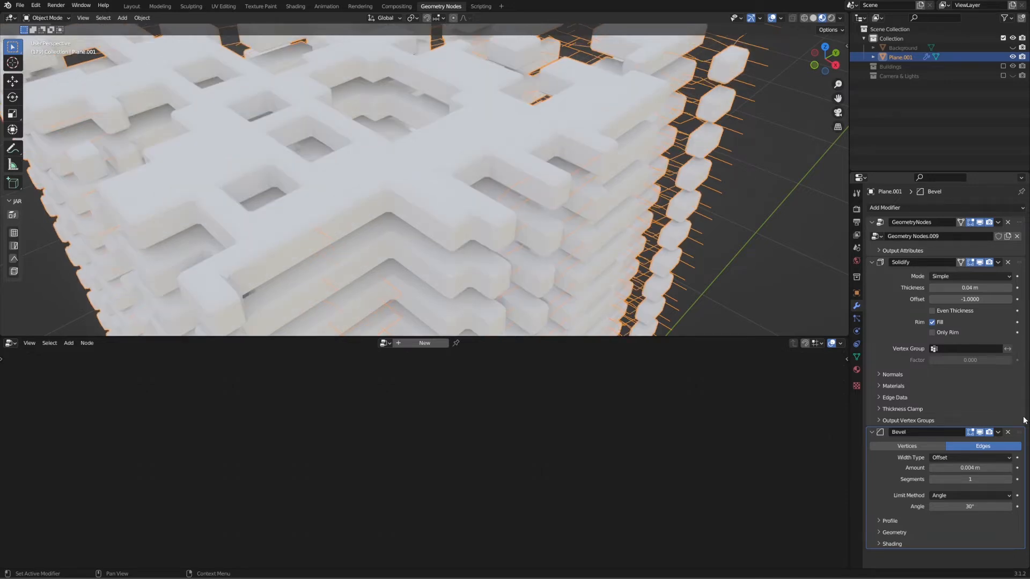
# Raise the Bevel modifier's segments to 4 and reduce its amount to 0.001 m.
pyautogui.click(1009, 480)
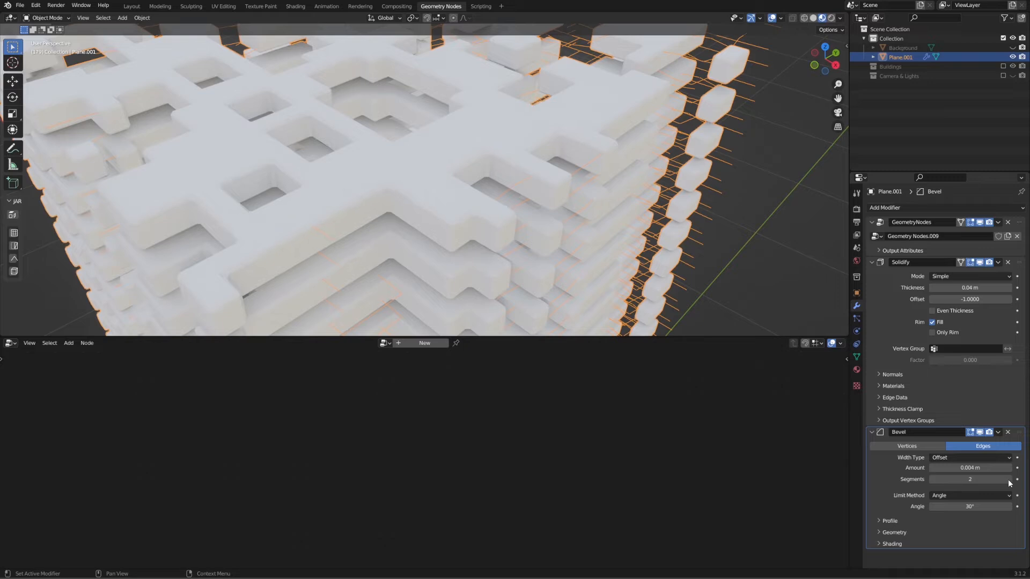
pyautogui.click(967, 469)
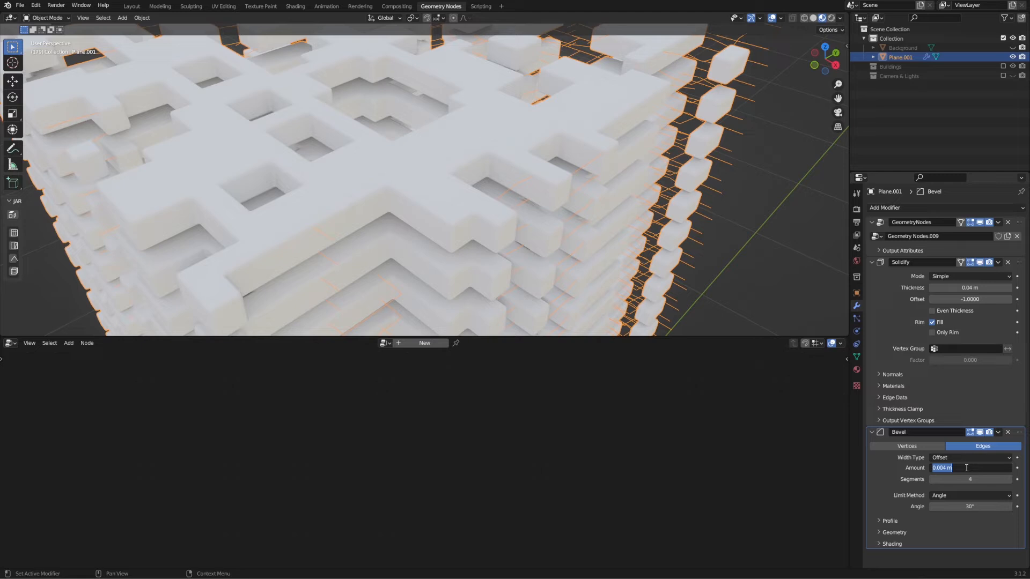
pyautogui.click(943, 468)
pyautogui.write('1')
pyautogui.press('Return')
# Inspect the beveled edges up close and turn off the Bevel modifier's display in the viewport.
pyautogui.moveTo(469, 241)
pyautogui.mouseDown(button='middle')
pyautogui.moveTo(473, 220)
pyautogui.moveTo(486, 237)
pyautogui.mouseUp(button='middle')
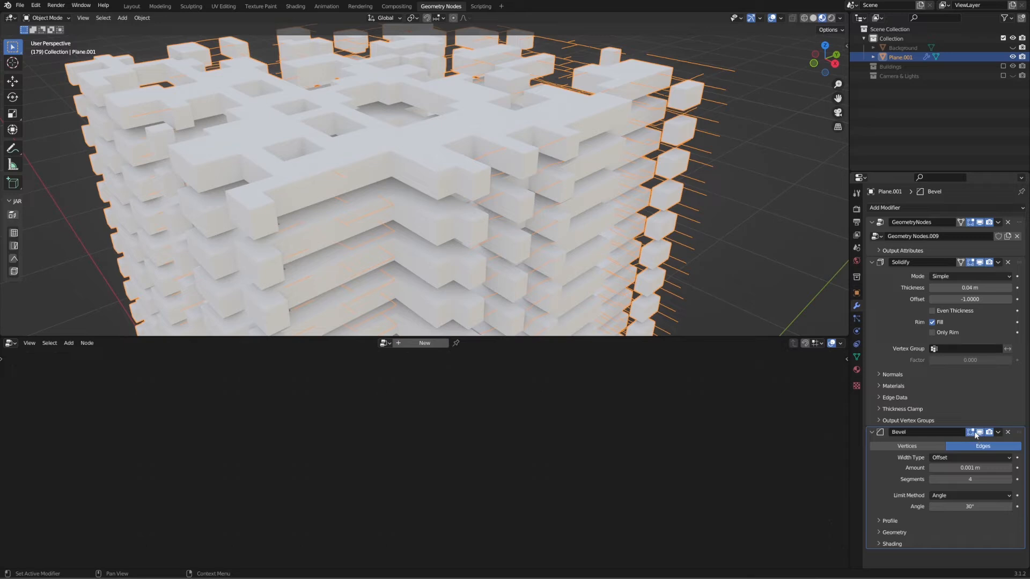
pyautogui.moveTo(463, 155); pyautogui.dragTo(526, 204, button='middle')
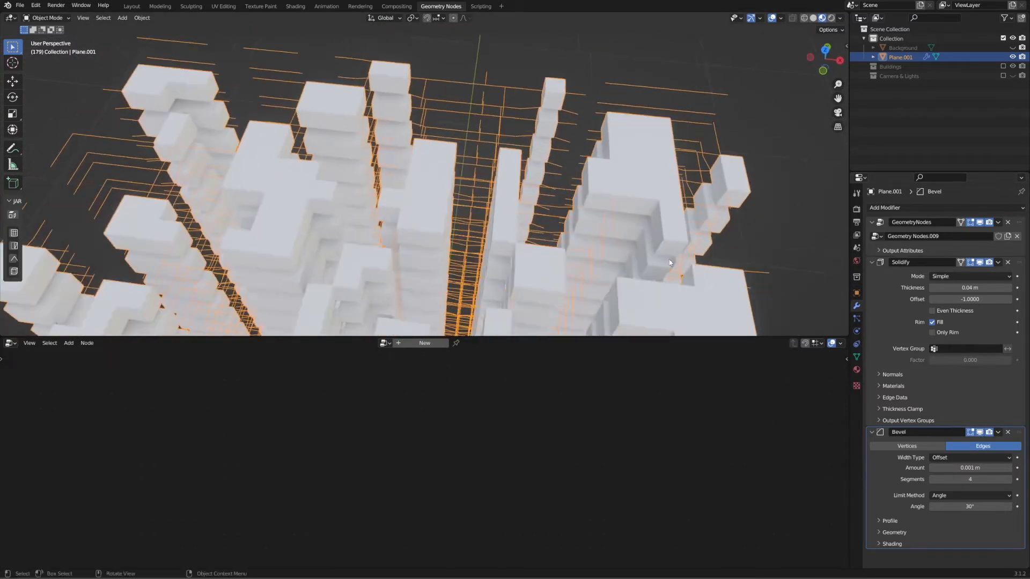
pyautogui.click(981, 433)
pyautogui.moveTo(462, 259); pyautogui.dragTo(419, 157, button='middle')
pyautogui.scroll(-3, 413, 220)
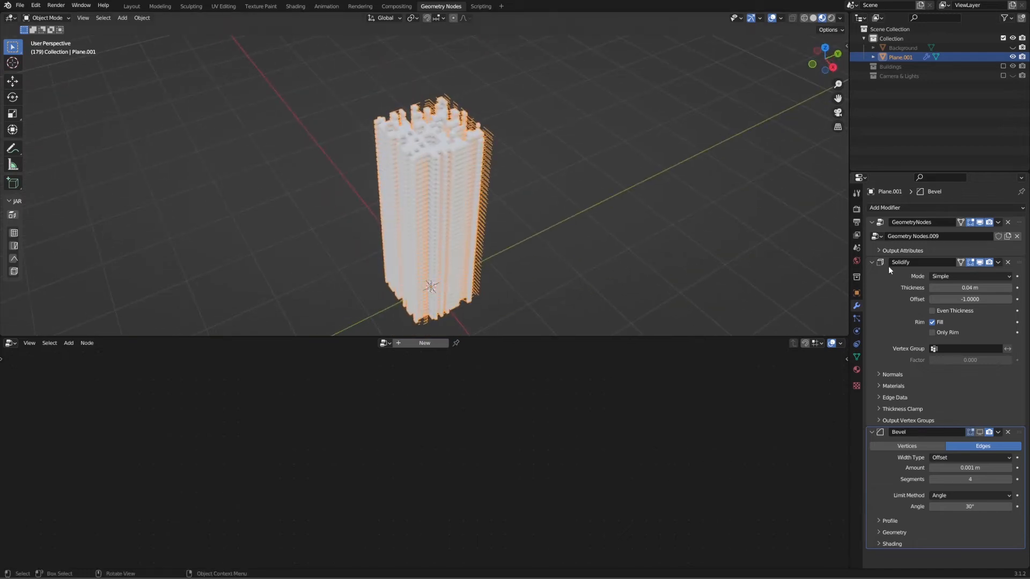
# Display the tower's geometry node tree around the Realize Instances and Group Output nodes.
pyautogui.click(882, 222)
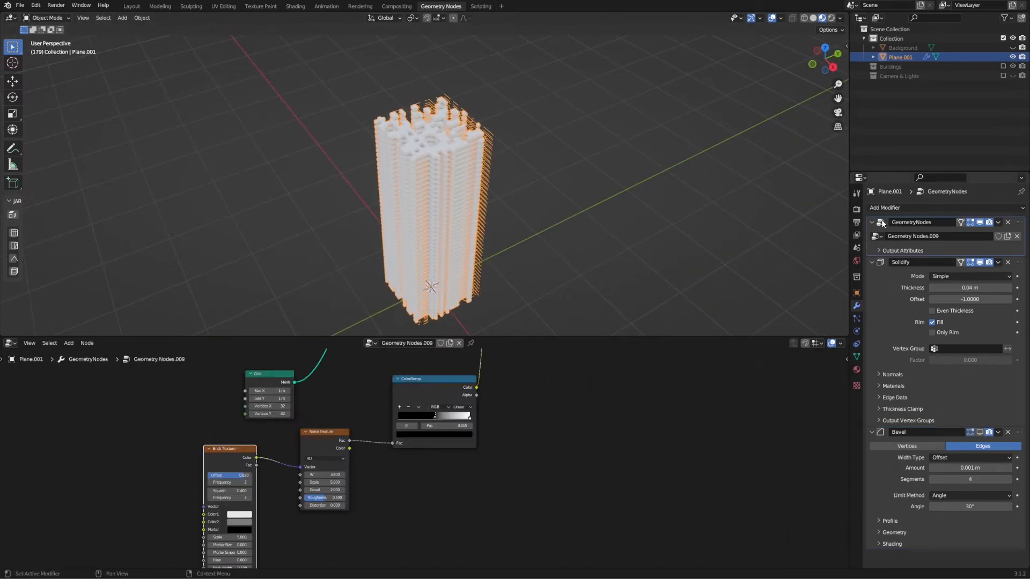
pyautogui.scroll(-2, 488, 453)
pyautogui.moveTo(488, 453); pyautogui.dragTo(491, 403, button='middle')
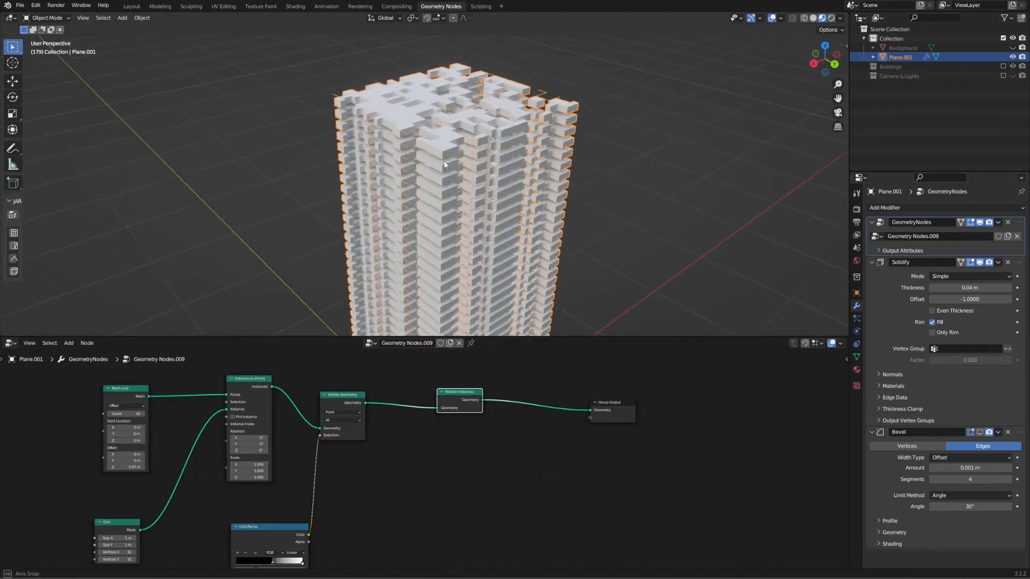
pyautogui.scroll(3, 443, 160)
pyautogui.moveTo(443, 160); pyautogui.dragTo(491, 198, button='middle')
# Give the tower a new material with Metallic set to 1.000 and a darker grey base color.
pyautogui.click(857, 369)
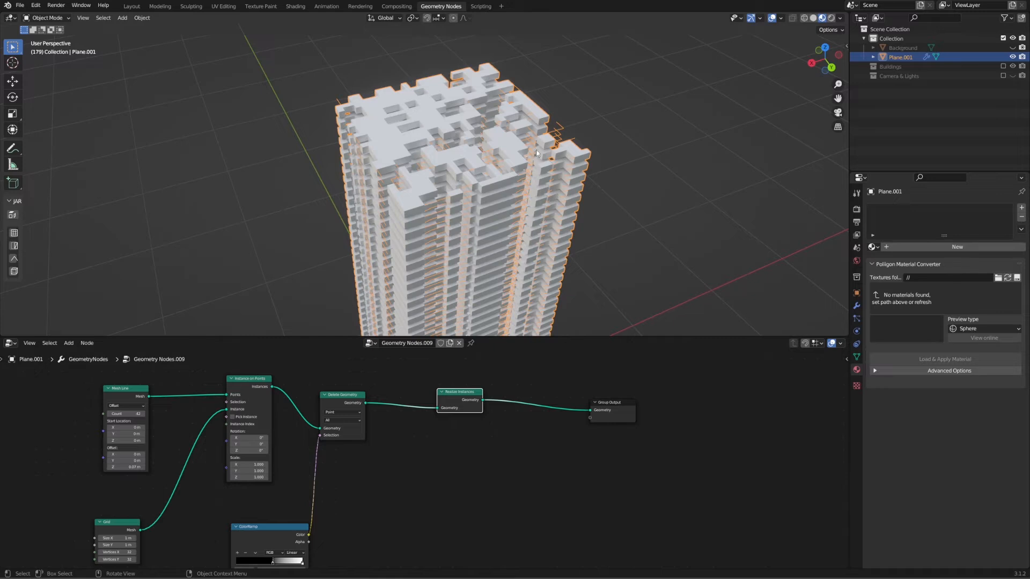
pyautogui.click(957, 247)
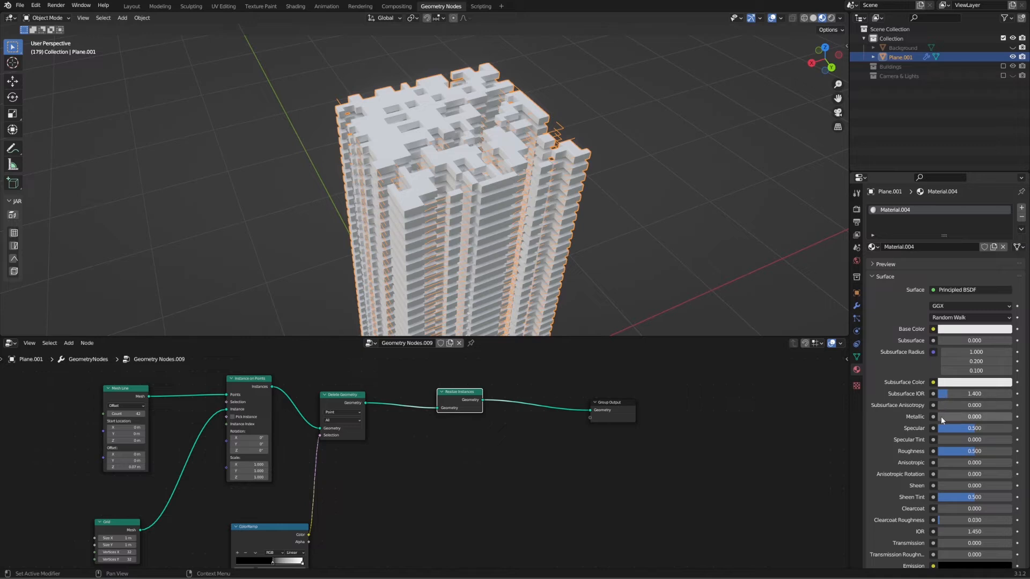
pyautogui.moveTo(944, 417); pyautogui.dragTo(1011, 416)
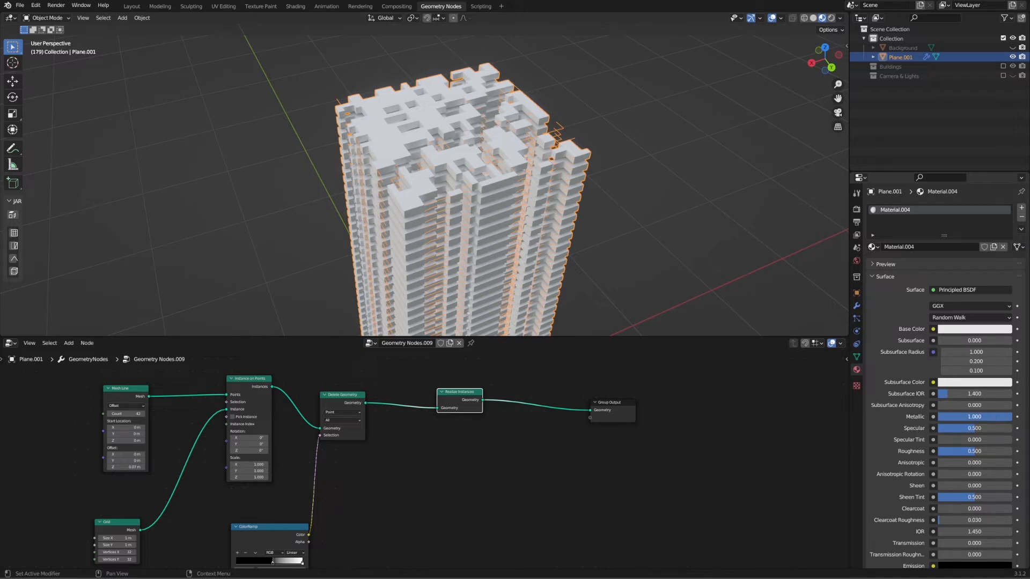
pyautogui.click(974, 328)
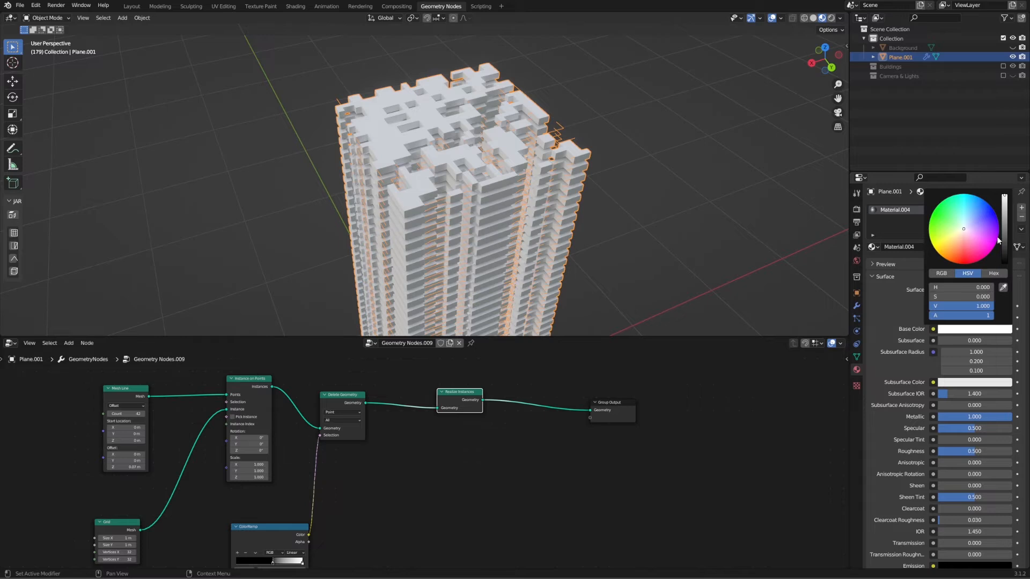
pyautogui.moveTo(1004, 199); pyautogui.dragTo(1004, 221)
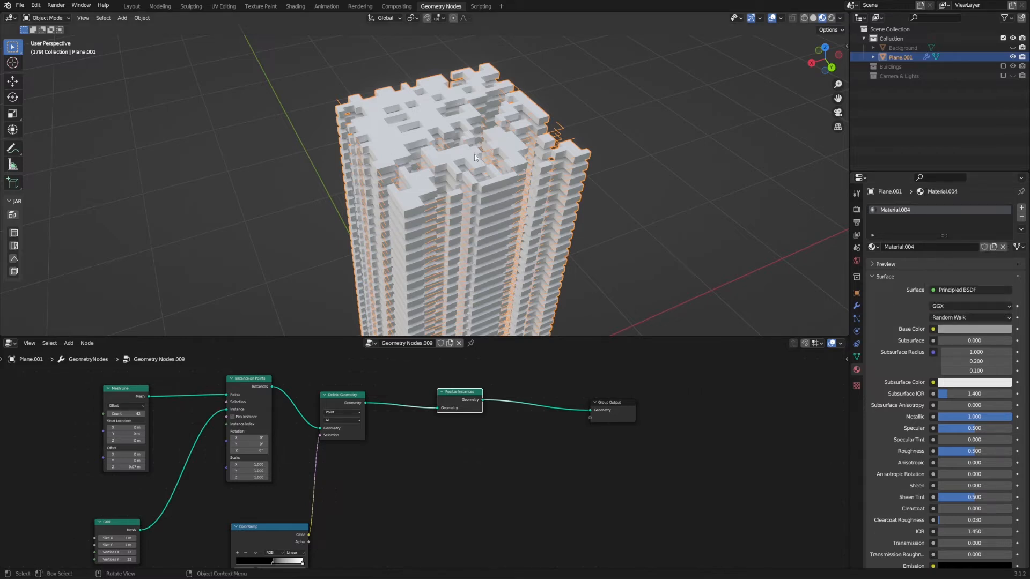
# Insert a Set Material node between Realize Instances and Group Output and assign Material.004 in it.
pyautogui.moveTo(388, 184)
pyautogui.mouseDown(button='middle')
pyautogui.moveTo(395, 131)
pyautogui.moveTo(401, 179)
pyautogui.mouseUp(button='middle')
pyautogui.scroll(2, 543, 432)
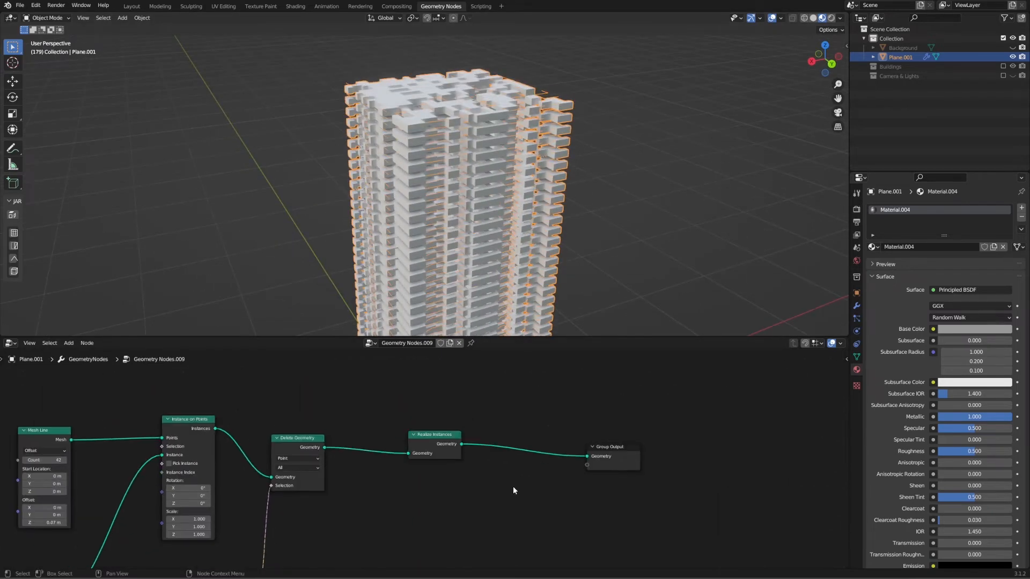
pyautogui.hotkey('shift', 'a')
pyautogui.click(468, 379)
pyautogui.write('se')
pyautogui.click(488, 421)
pyautogui.click(523, 459)
pyautogui.click(526, 462)
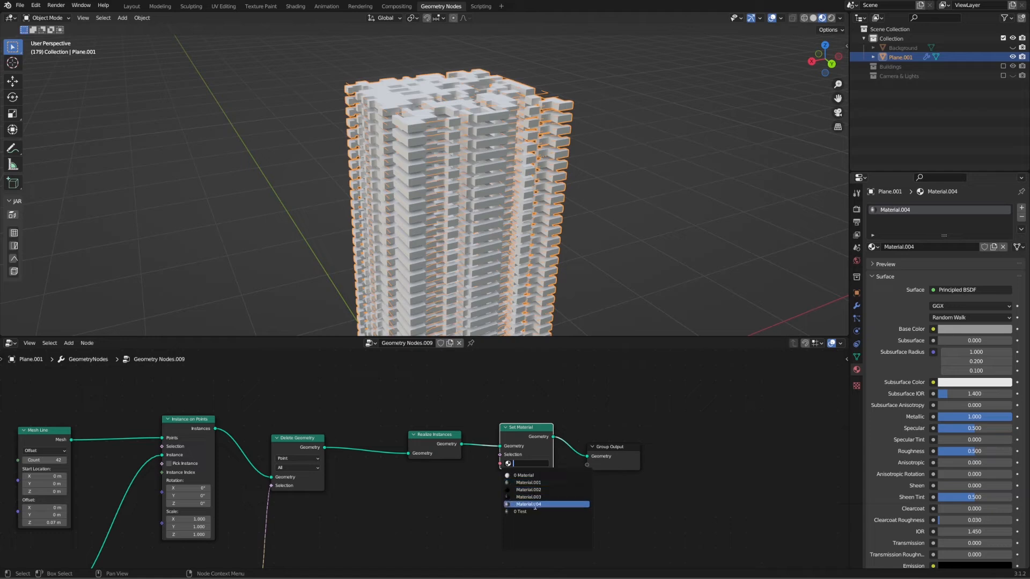
pyautogui.click(528, 504)
pyautogui.moveTo(376, 102)
pyautogui.mouseDown(button='middle')
pyautogui.moveTo(376, 139)
pyautogui.moveTo(377, 89)
pyautogui.moveTo(366, 66)
pyautogui.moveTo(310, 82)
pyautogui.moveTo(346, 99)
pyautogui.moveTo(474, 258)
pyautogui.mouseUp(button='middle')
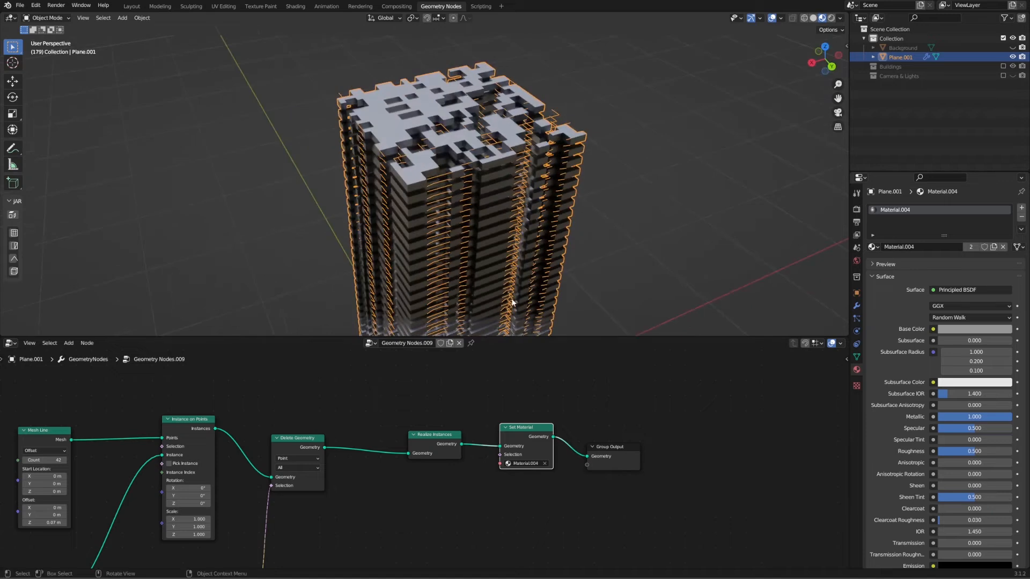
# Switch to the Shading workspace with the tower's material nodes and examine the tower's surface up close.
pyautogui.click(293, 7)
pyautogui.moveTo(447, 388); pyautogui.dragTo(337, 479, button='middle')
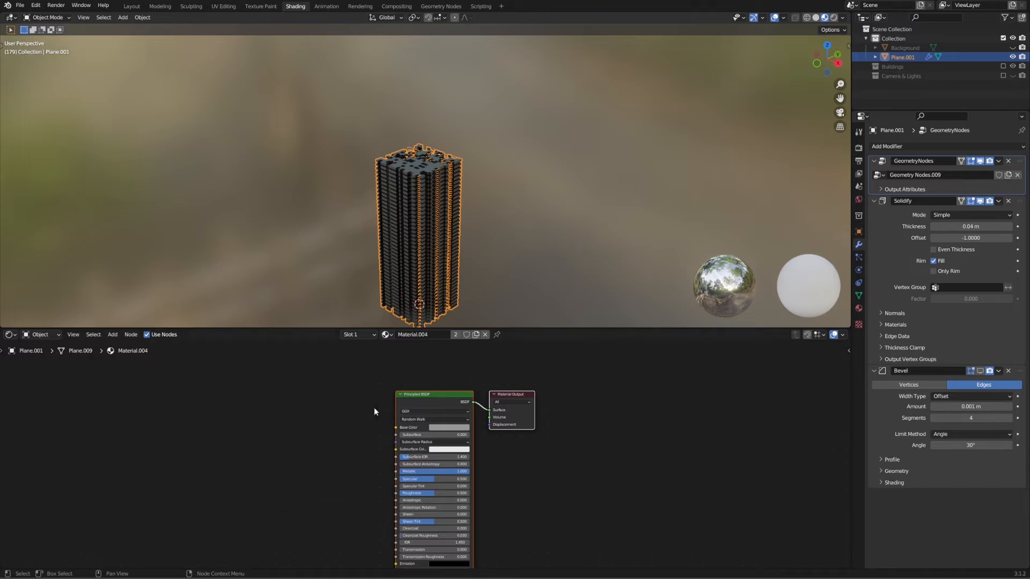
pyautogui.scroll(2, 354, 431)
pyautogui.scroll(6, 405, 165)
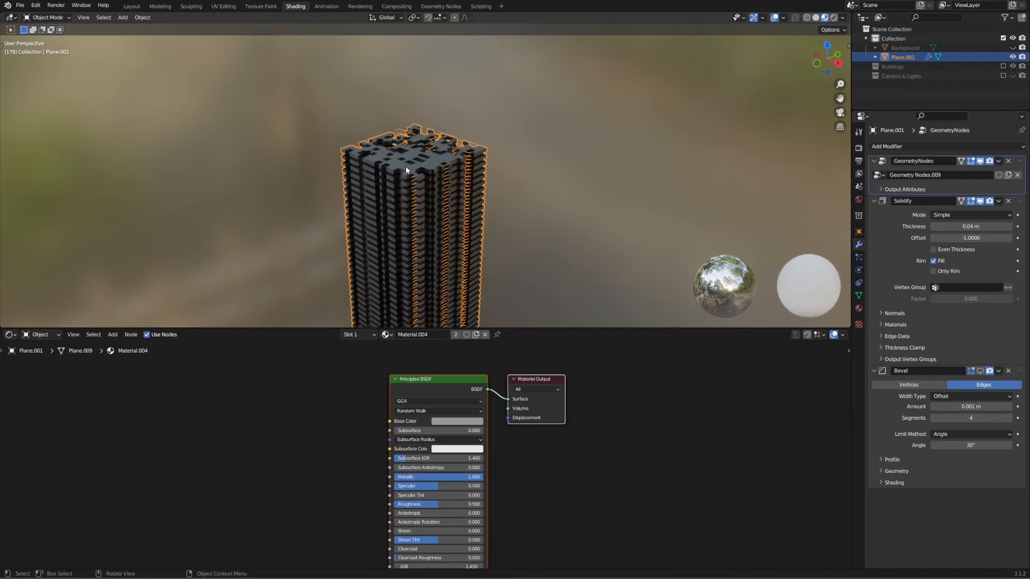
pyautogui.scroll(3, 398, 152)
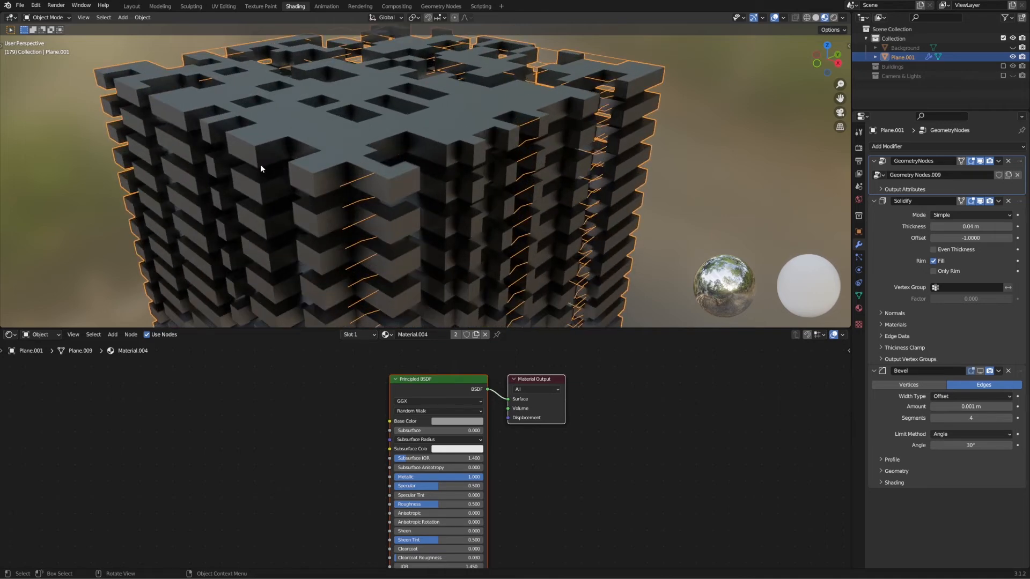
pyautogui.moveTo(338, 439); pyautogui.dragTo(324, 473, button='middle')
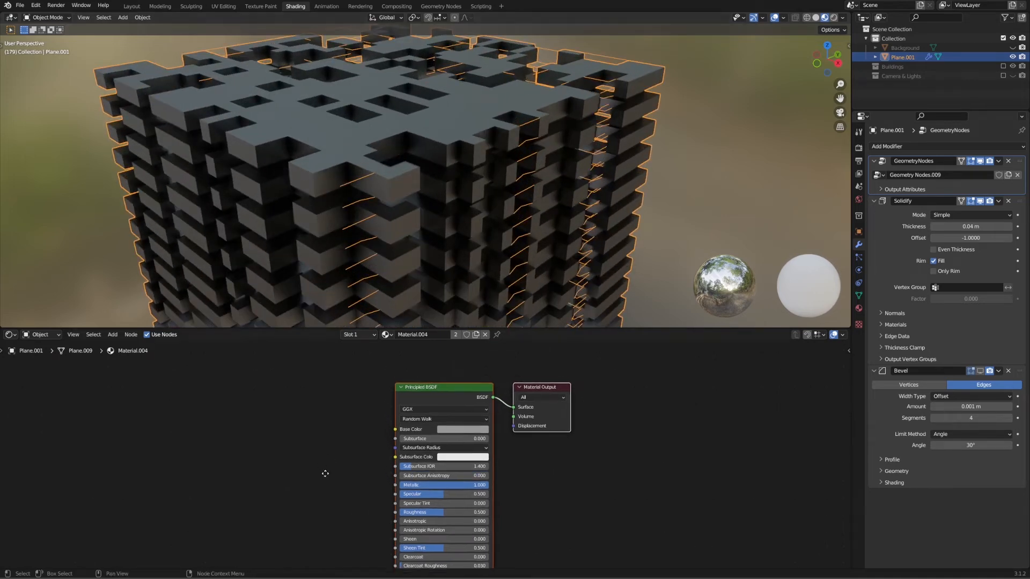
pyautogui.scroll(2, 337, 188)
pyautogui.moveTo(327, 157); pyautogui.dragTo(404, 156, button='middle')
# Add a ColorRamp node to Material.004 and place a duplicate of it underneath.
pyautogui.hotkey('shift', 'a')
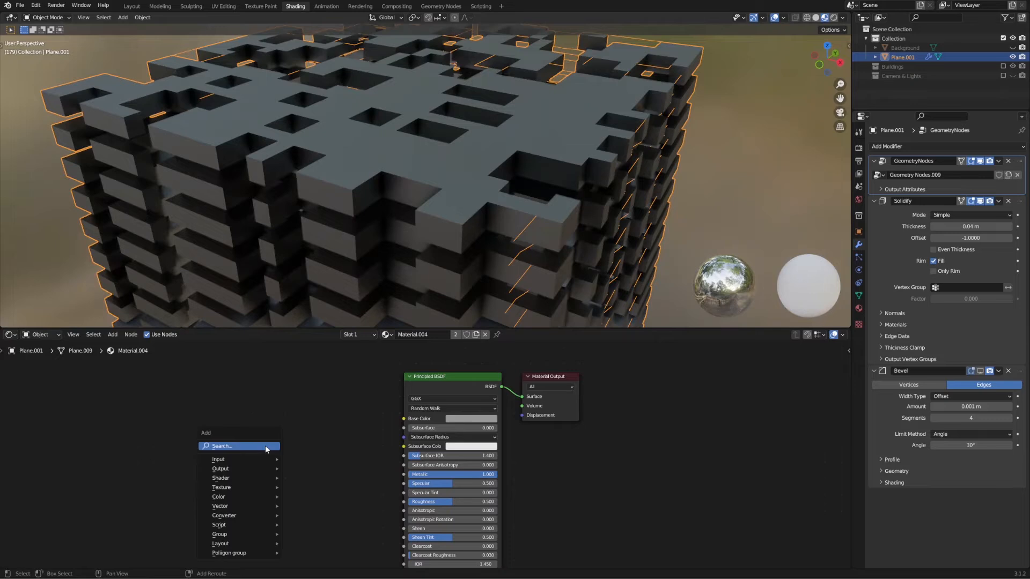
pyautogui.click(265, 445)
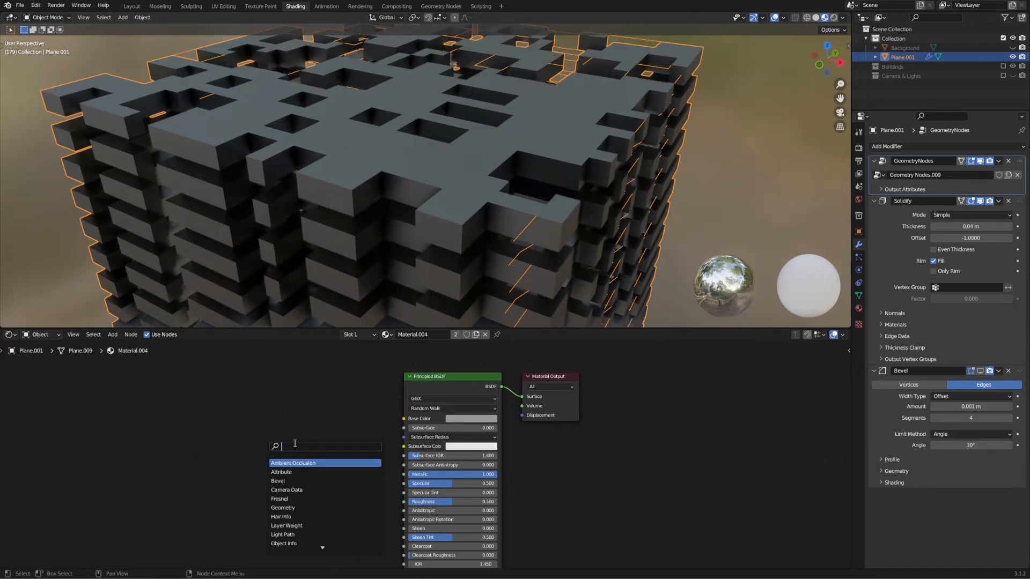
pyautogui.write('colo')
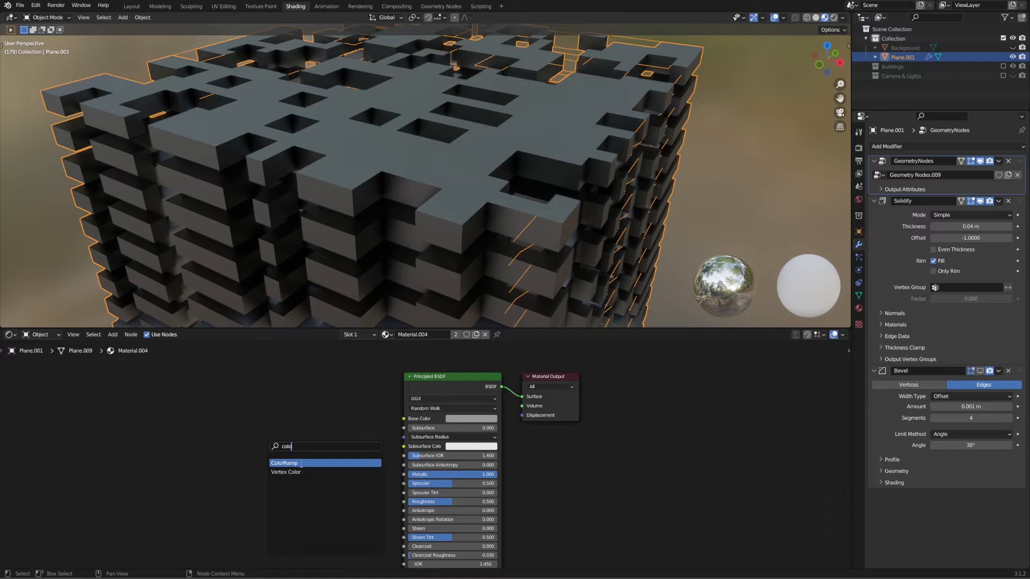
pyautogui.click(301, 463)
pyautogui.click(305, 411)
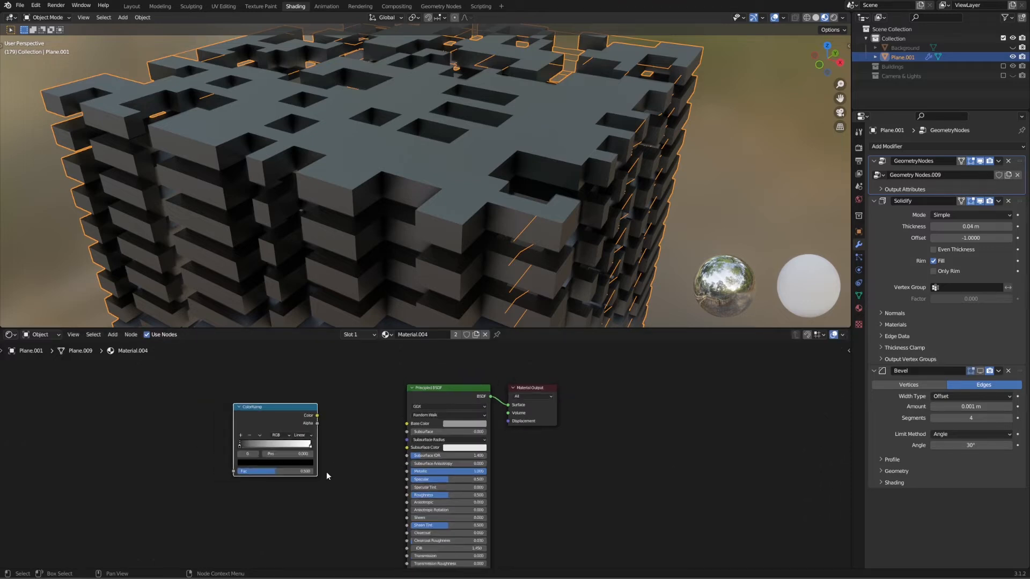
pyautogui.press('Home')
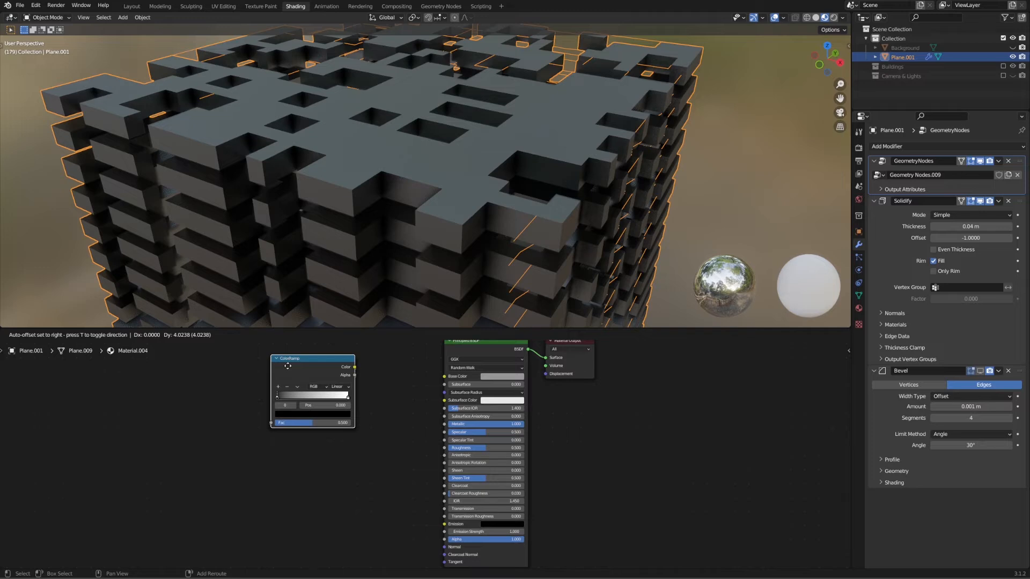
pyautogui.hotkey('shift', 'd')
pyautogui.click(284, 482)
pyautogui.click(403, 417)
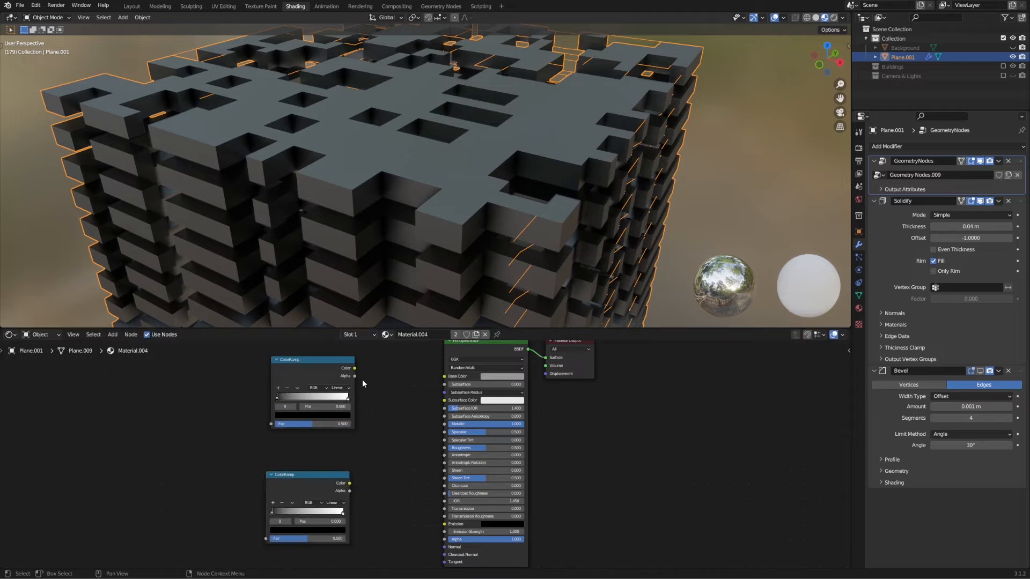
# Link the upper ColorRamp's Color to the Principled BSDF's Roughness and move the lower ColorRamp further from the shader.
pyautogui.moveTo(354, 369); pyautogui.dragTo(444, 448)
pyautogui.moveTo(395, 488); pyautogui.dragTo(381, 418, button='middle')
pyautogui.moveTo(292, 420); pyautogui.dragTo(211, 431)
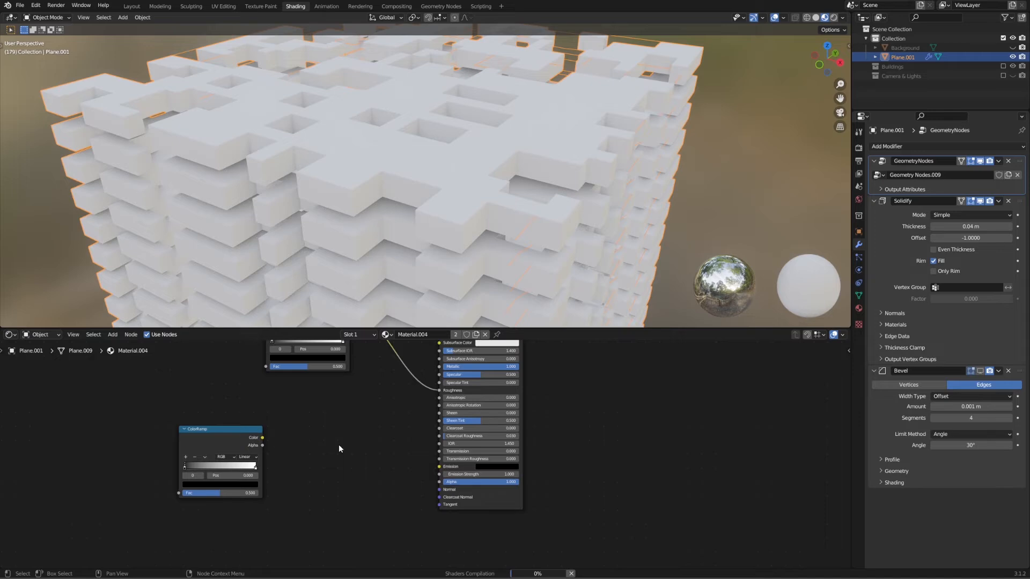
# Add a Bump node linked to the Principled BSDF's Normal, with the lower ColorRamp's Color feeding its Height.
pyautogui.hotkey('shift', 'a')
pyautogui.write('bum')
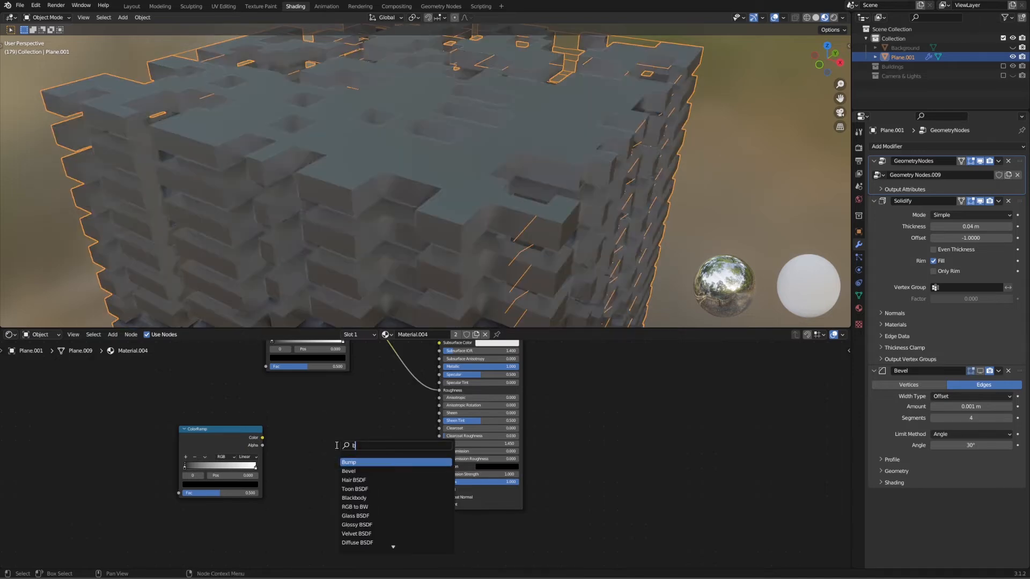
pyautogui.click(359, 464)
pyautogui.click(359, 459)
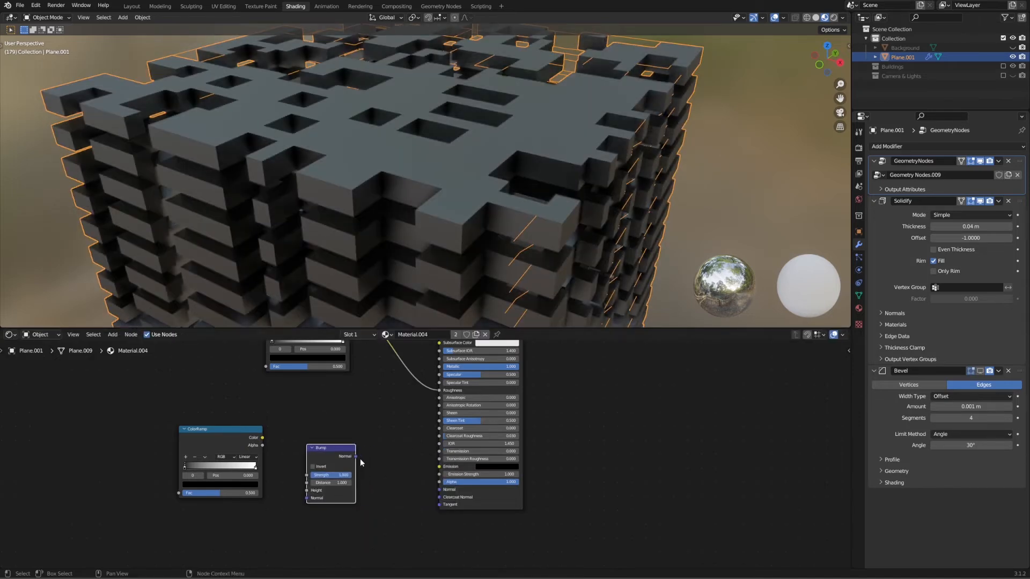
pyautogui.moveTo(354, 455)
pyautogui.mouseDown()
pyautogui.moveTo(401, 492)
pyautogui.moveTo(440, 490)
pyautogui.mouseUp()
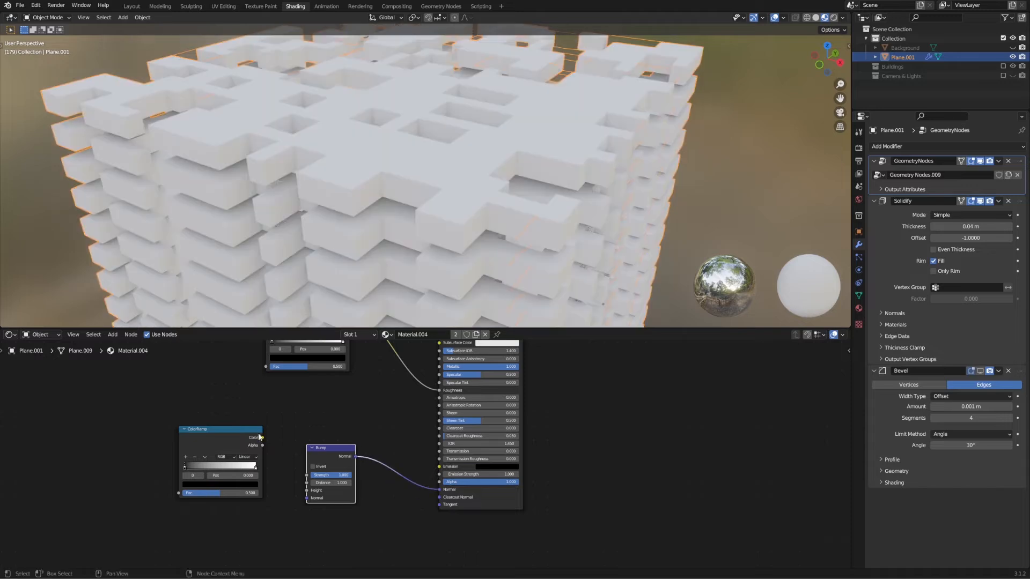
pyautogui.moveTo(263, 440); pyautogui.dragTo(309, 493)
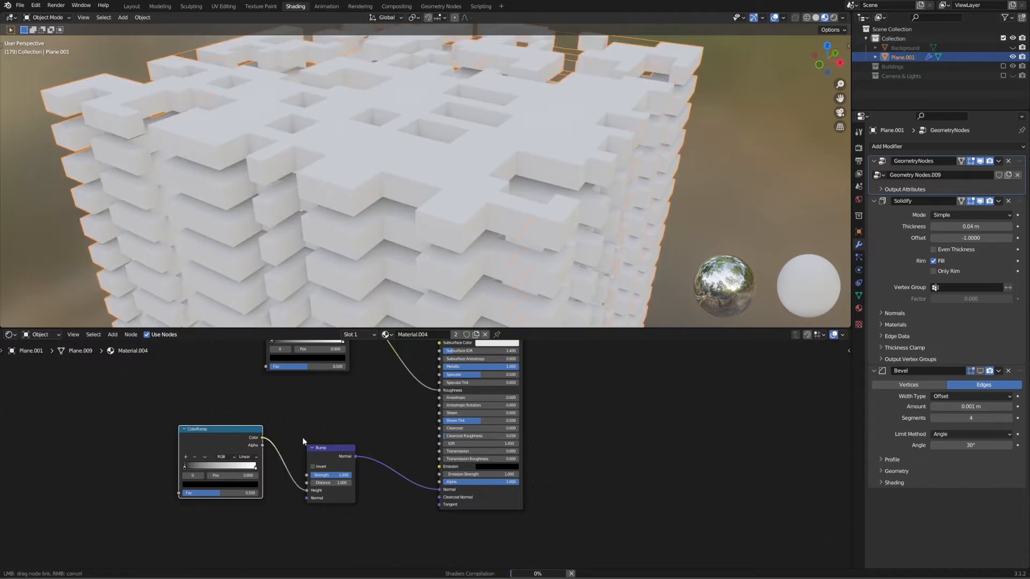
# Add a Noise Texture node and link its Fac output to the upper ColorRamp's Fac input.
pyautogui.moveTo(288, 407); pyautogui.dragTo(353, 477, button='middle')
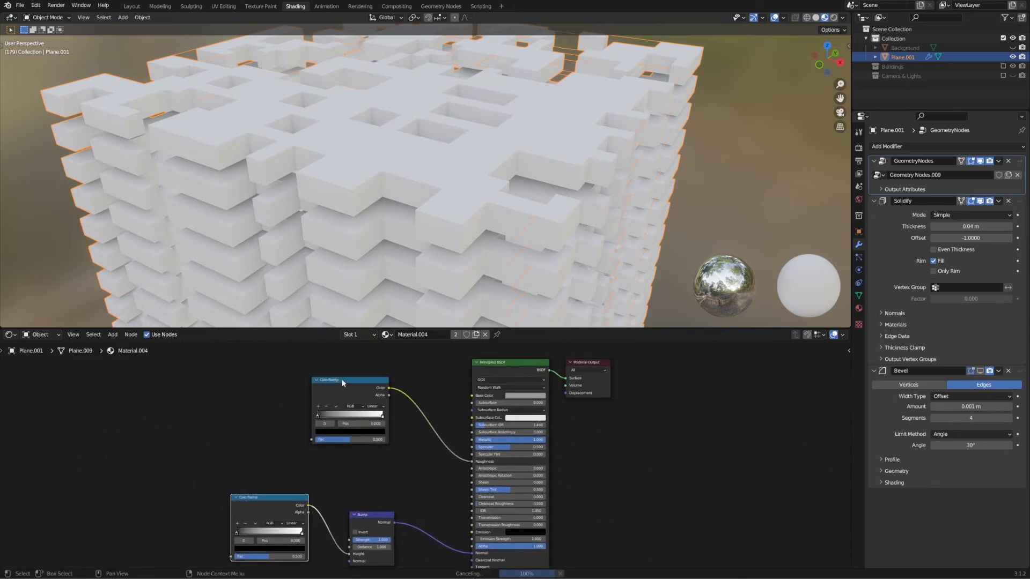
pyautogui.moveTo(230, 399); pyautogui.dragTo(293, 420, button='middle')
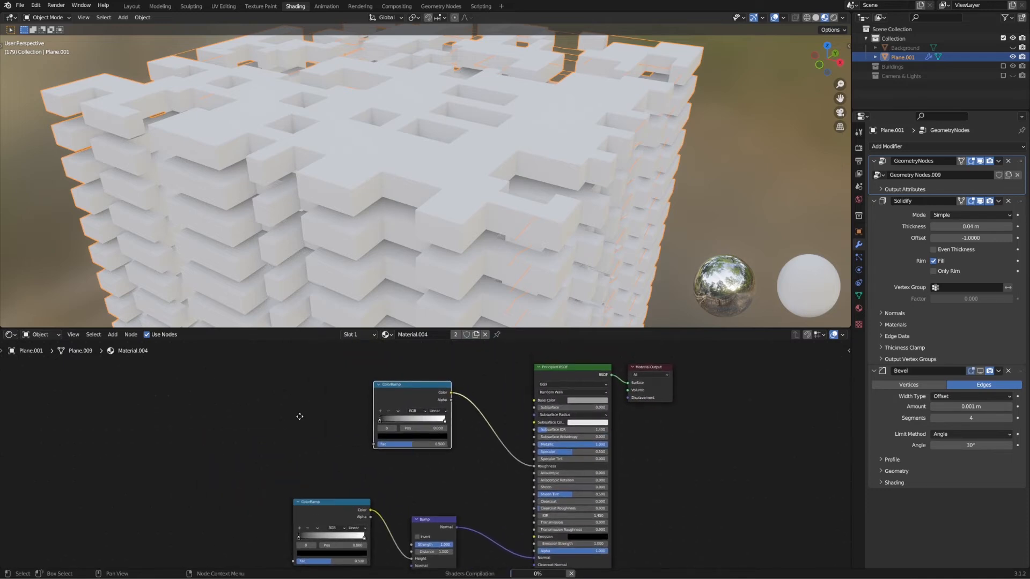
pyautogui.hotkey('shift', 'a')
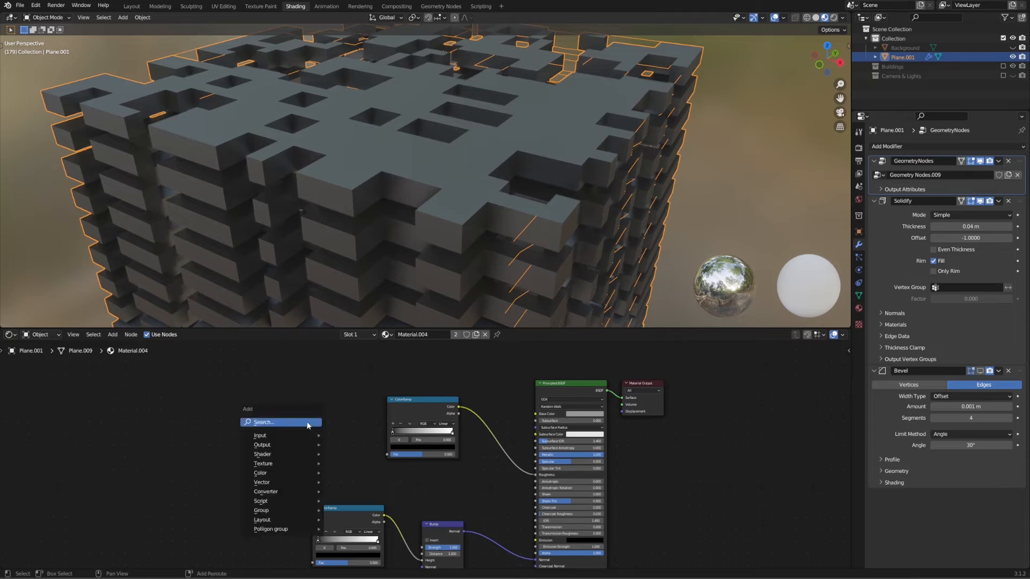
pyautogui.click(307, 421)
pyautogui.write('noi')
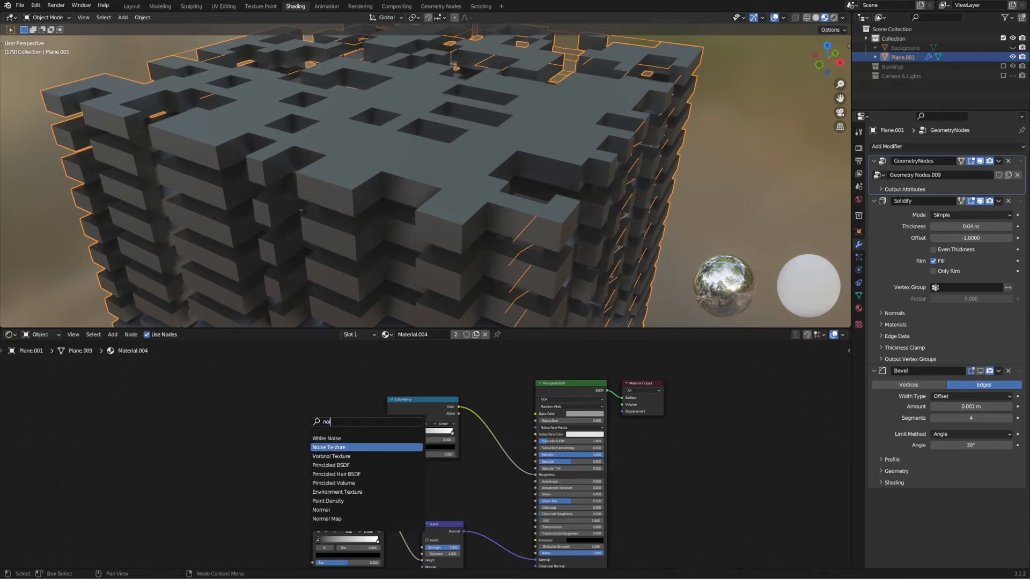
pyautogui.click(349, 445)
pyautogui.click(344, 411)
pyautogui.moveTo(344, 403); pyautogui.dragTo(386, 455)
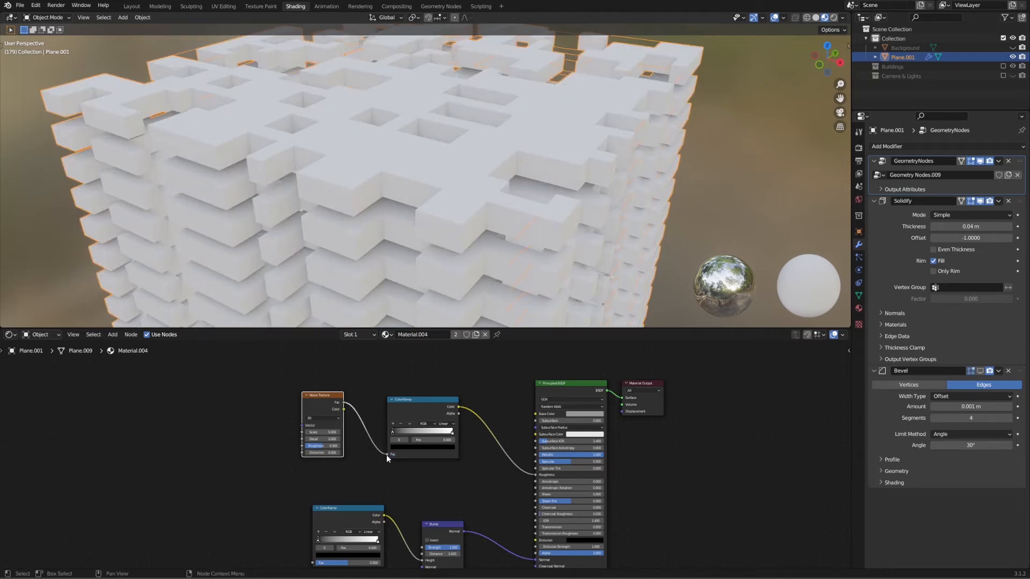
# Raise the Noise Texture's Detail to 15 and check the tower's reflections.
pyautogui.scroll(2, 307, 456)
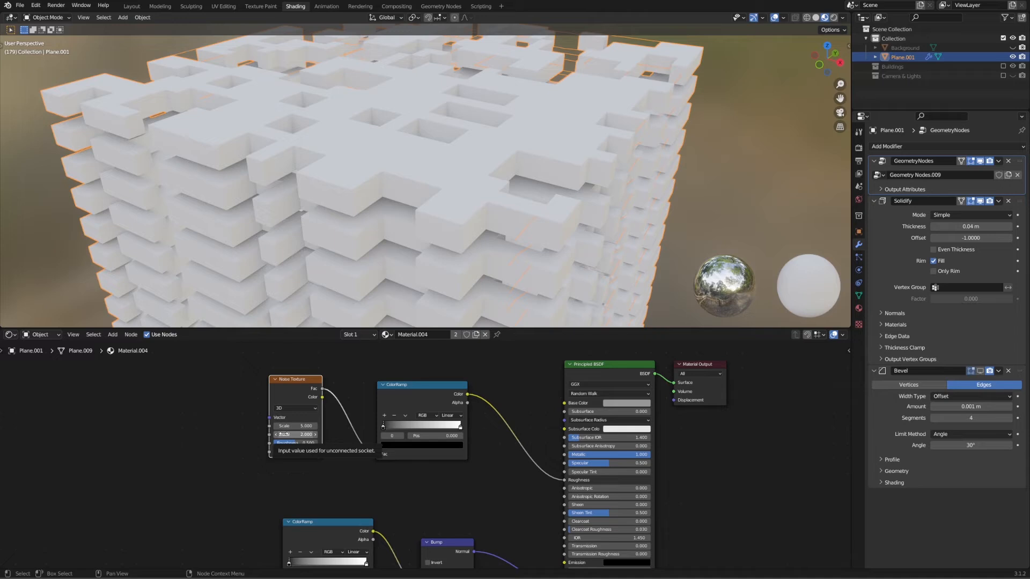
pyautogui.moveTo(301, 435); pyautogui.dragTo(494, 434)
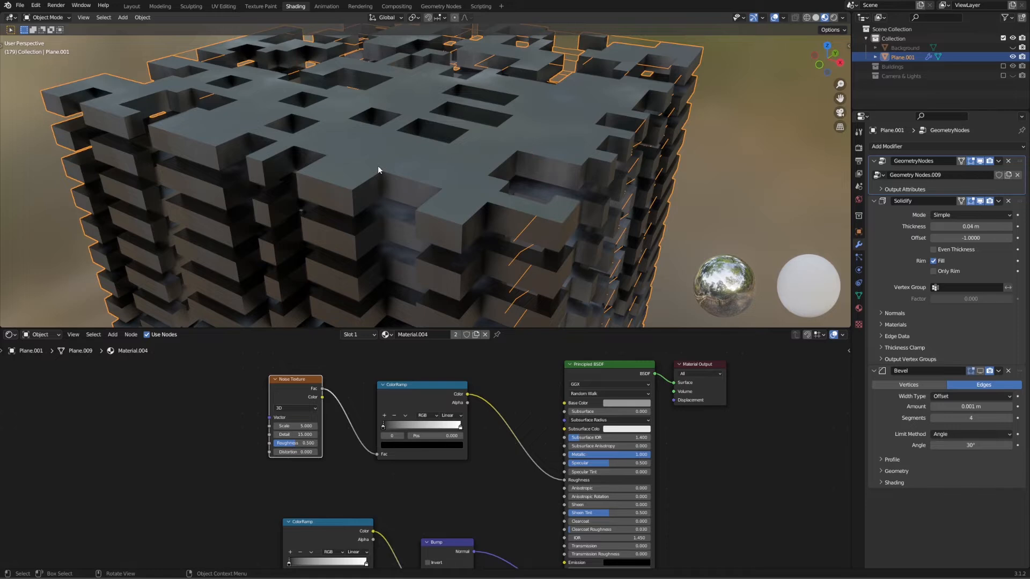
pyautogui.scroll(3, 378, 165)
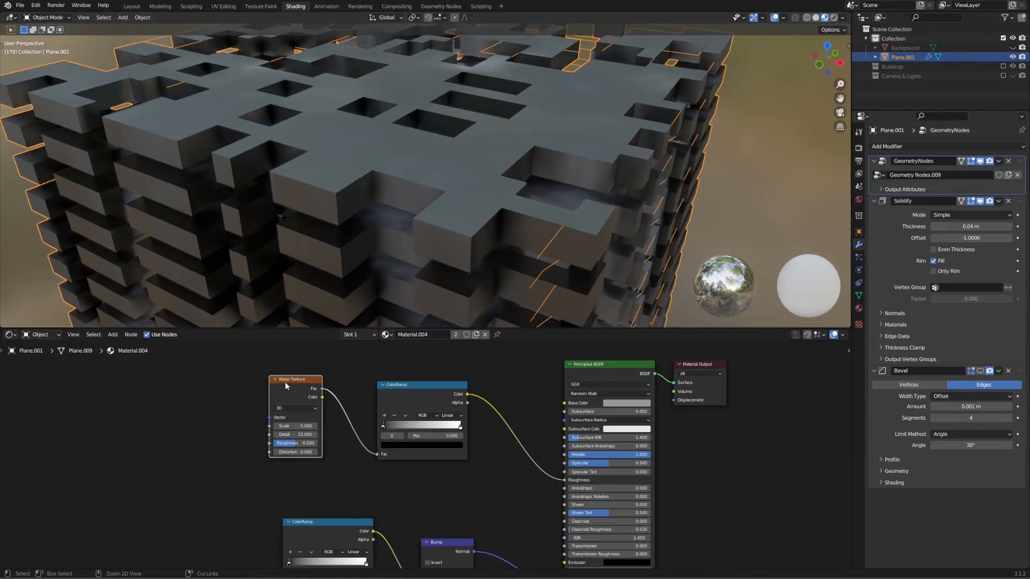
# Add Texture Coordinate and Mapping nodes to the Noise Texture and feed the Mapping's Vector with Object coordinates.
pyautogui.hotkey('ctrl', 't')
pyautogui.scroll(1, 91, 404)
pyautogui.moveTo(84, 406); pyautogui.dragTo(118, 394)
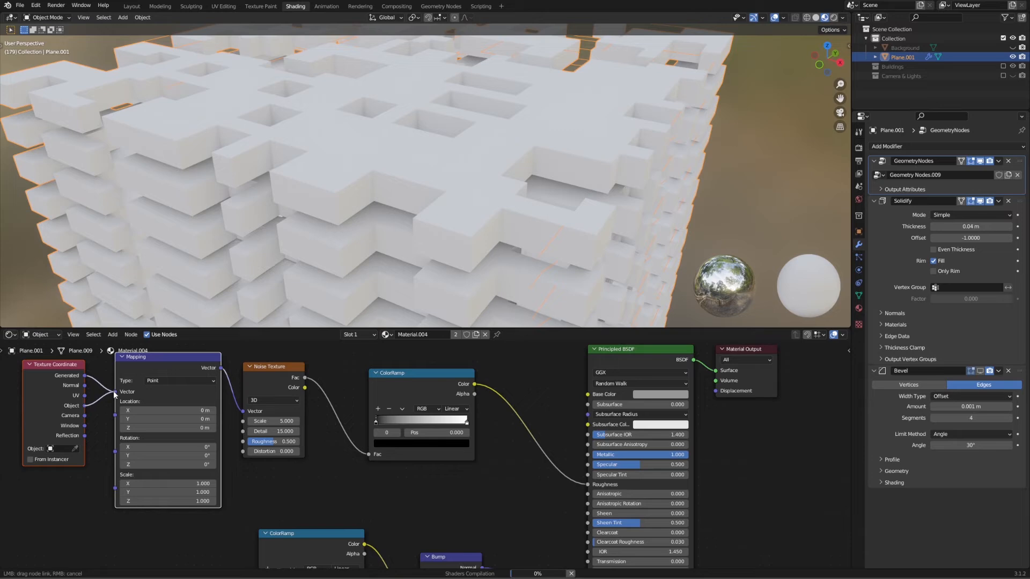
pyautogui.moveTo(114, 395); pyautogui.dragTo(115, 392)
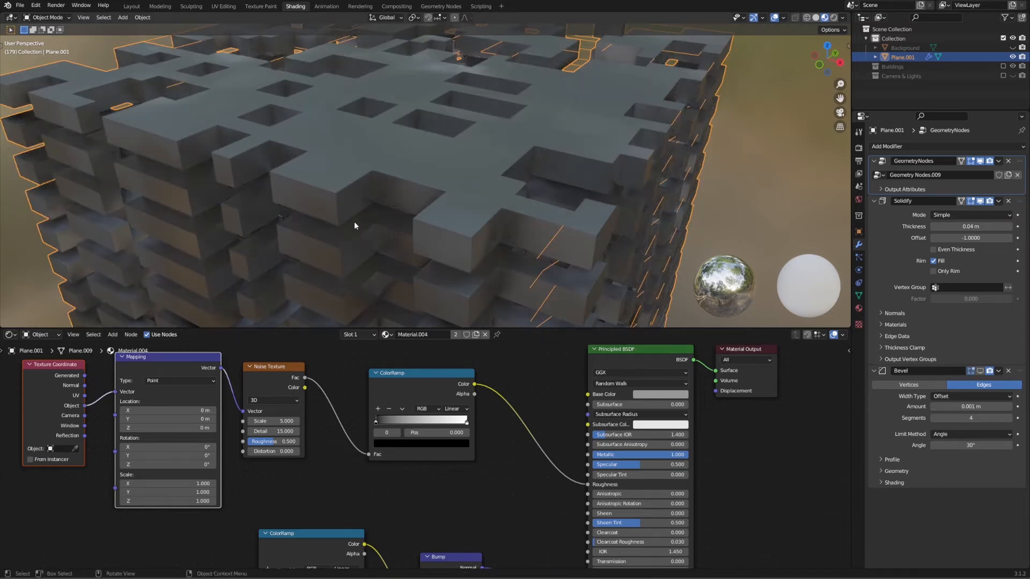
# Tighten the upper ColorRamp by moving its black stop to 0.481 and its white stop to 0.577.
pyautogui.moveTo(428, 169); pyautogui.dragTo(463, 168, button='middle')
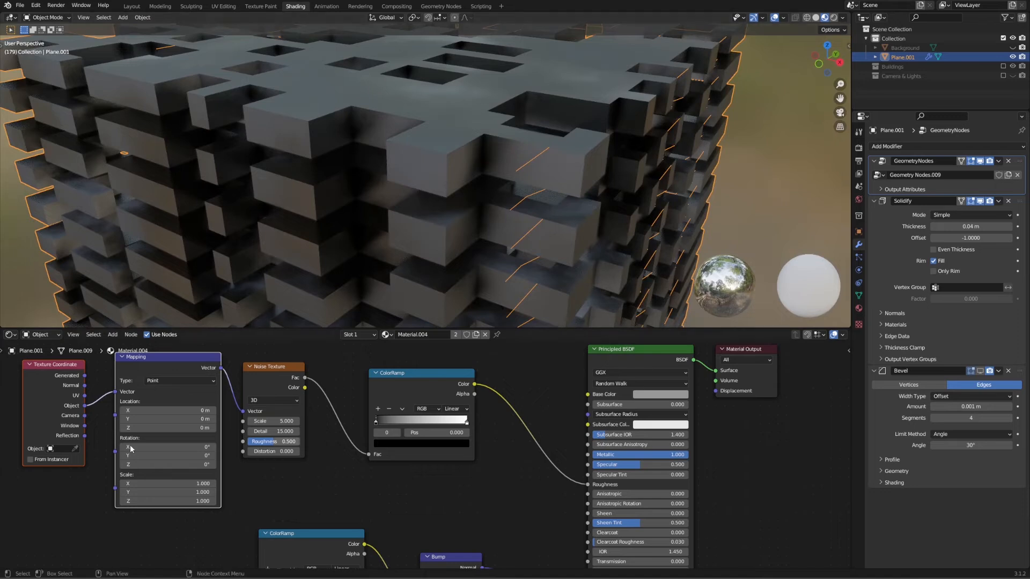
pyautogui.moveTo(377, 426); pyautogui.dragTo(412, 425)
pyautogui.moveTo(419, 424); pyautogui.dragTo(423, 423)
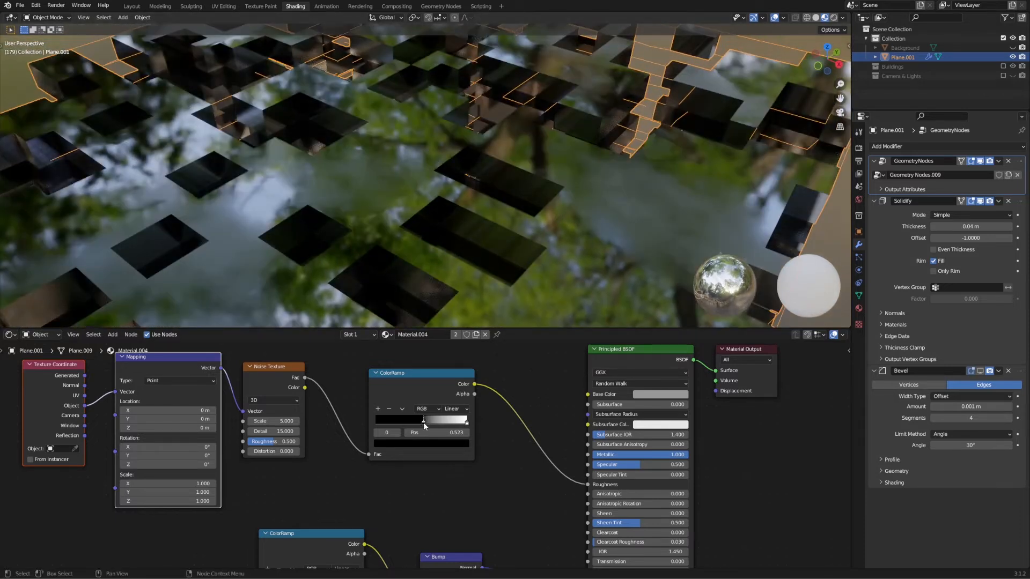
pyautogui.moveTo(470, 425); pyautogui.dragTo(428, 425)
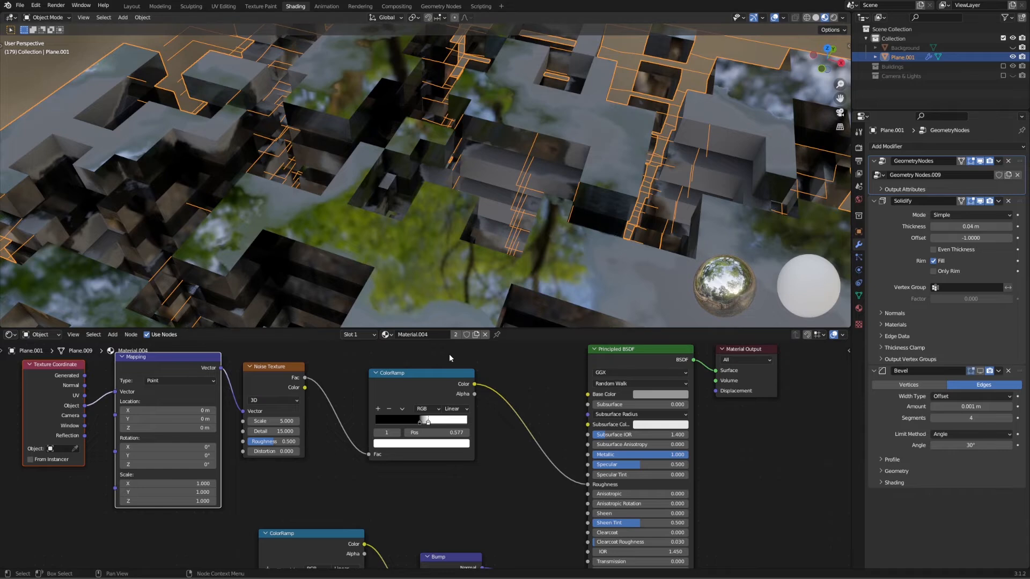
# Lighten the upper ColorRamp's black stop to a grey with value 0.235 and check the tower's reflections.
pyautogui.click(422, 424)
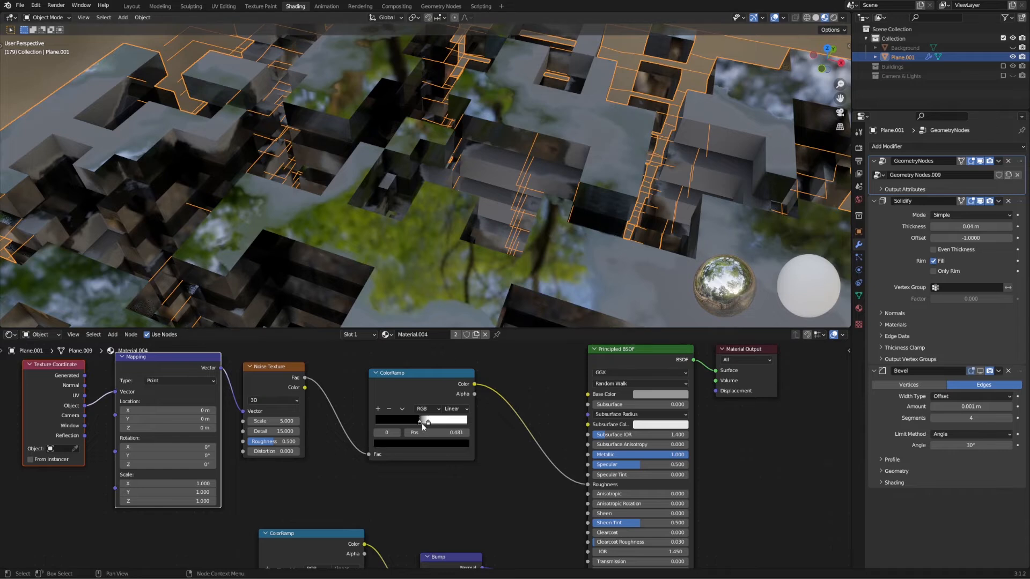
pyautogui.click(405, 445)
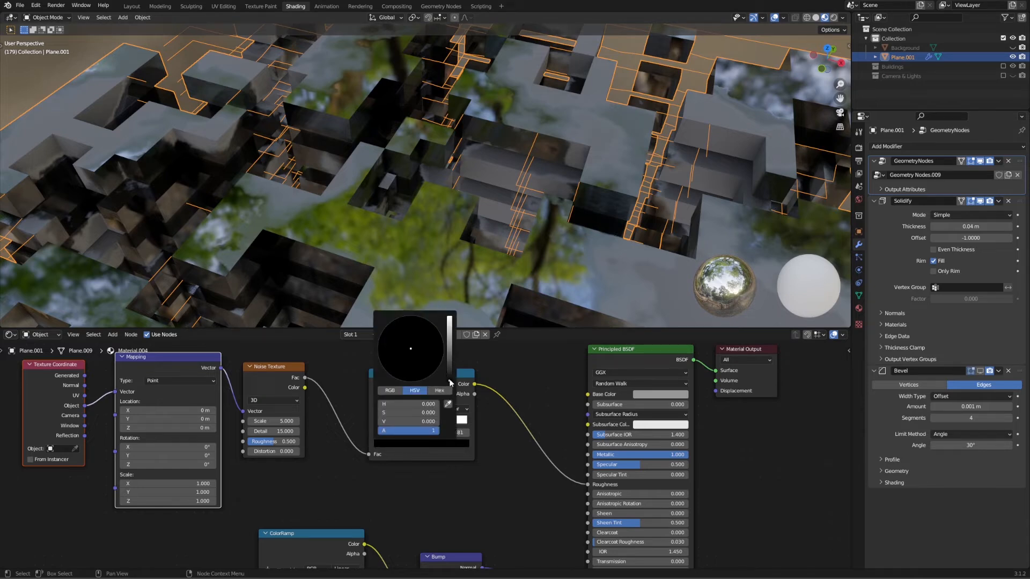
pyautogui.moveTo(449, 380); pyautogui.dragTo(450, 348)
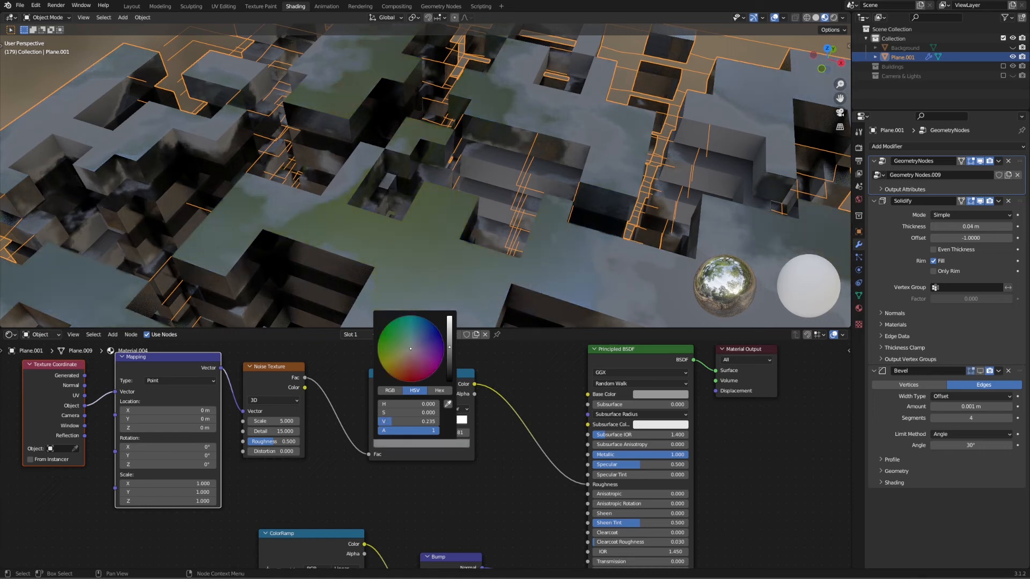
pyautogui.moveTo(494, 241); pyautogui.dragTo(409, 179, button='middle')
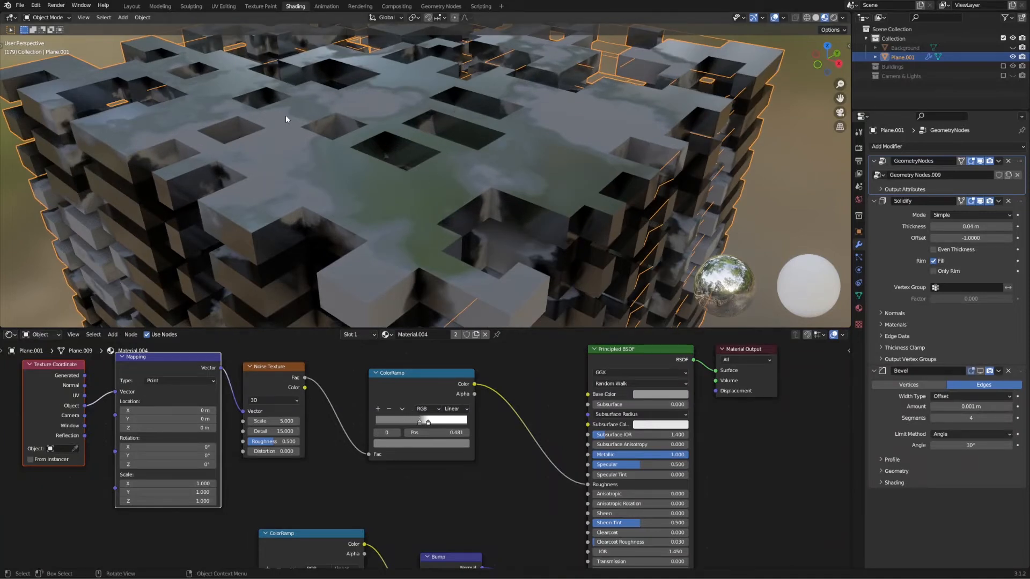
# Reposition the lower ColorRamp and Bump nodes and link the Noise Texture's Fac output to the lower ColorRamp's Fac input.
pyautogui.moveTo(369, 513); pyautogui.dragTo(413, 463, button='middle')
pyautogui.moveTo(377, 485); pyautogui.dragTo(398, 488)
pyautogui.moveTo(482, 506); pyautogui.dragTo(500, 496)
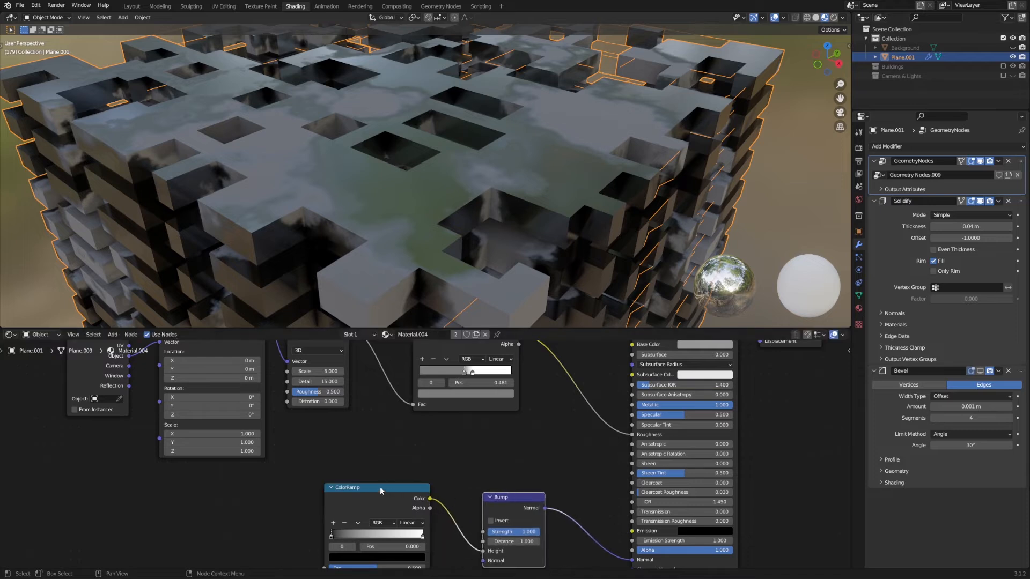
pyautogui.moveTo(380, 487); pyautogui.dragTo(412, 483)
pyautogui.scroll(-3, 385, 422)
pyautogui.moveTo(379, 419); pyautogui.dragTo(356, 393, button='middle')
pyautogui.moveTo(357, 367); pyautogui.dragTo(362, 515)
pyautogui.moveTo(418, 202)
pyautogui.mouseDown(button='middle')
pyautogui.moveTo(420, 177)
pyautogui.moveTo(421, 224)
pyautogui.mouseUp(button='middle')
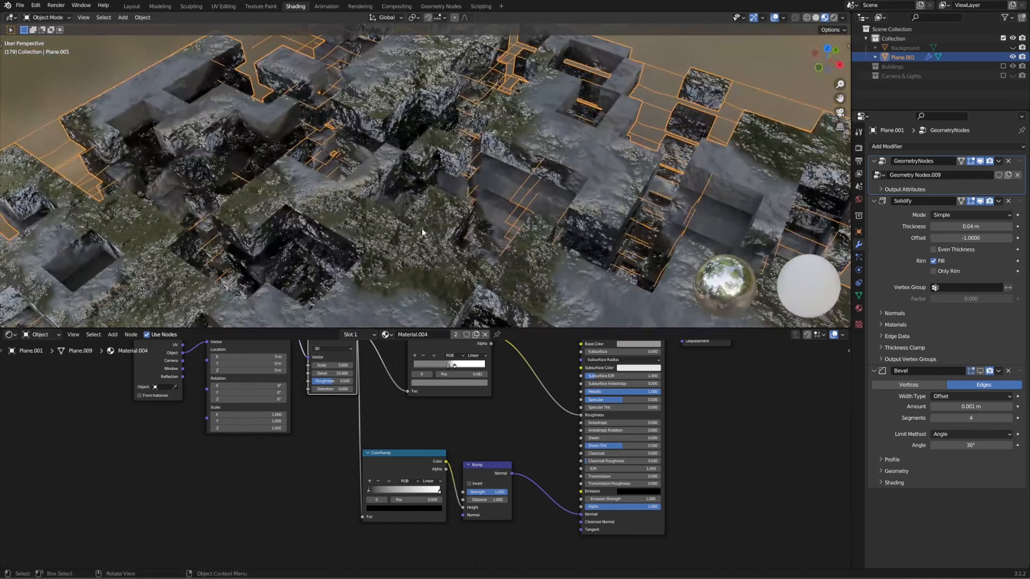
# Lower the Bump node's Strength to 0.221.
pyautogui.moveTo(358, 374); pyautogui.dragTo(368, 418, button='middle')
pyautogui.scroll(4, 368, 418)
pyautogui.moveTo(318, 404); pyautogui.dragTo(309, 404)
pyautogui.moveTo(442, 484); pyautogui.dragTo(356, 376, button='middle')
pyautogui.moveTo(454, 457); pyautogui.dragTo(416, 457)
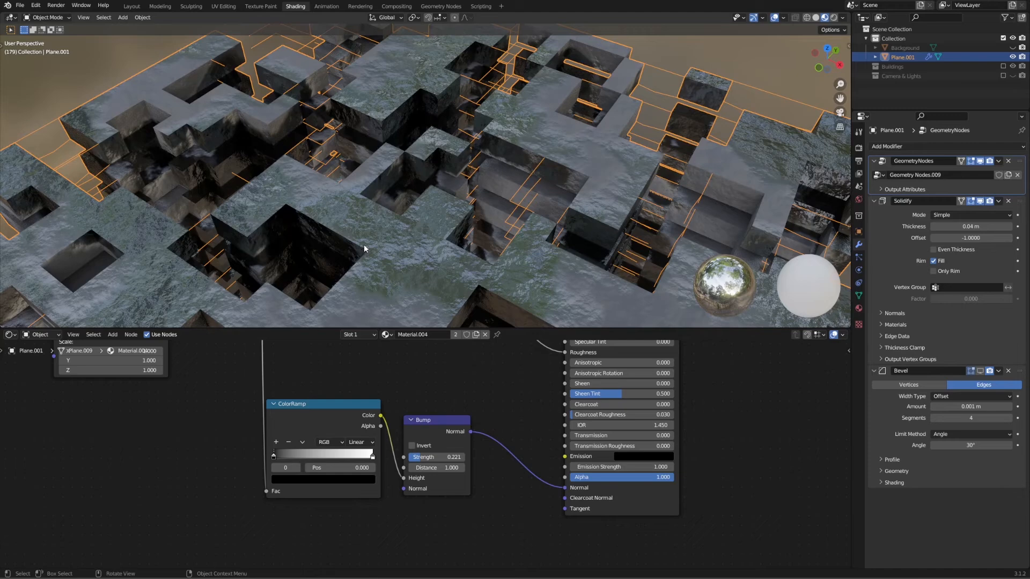
# Increase the lower ColorRamp's contrast by moving the black stop to 0.058 and the white stop to about the middle.
pyautogui.scroll(-12, 343, 202)
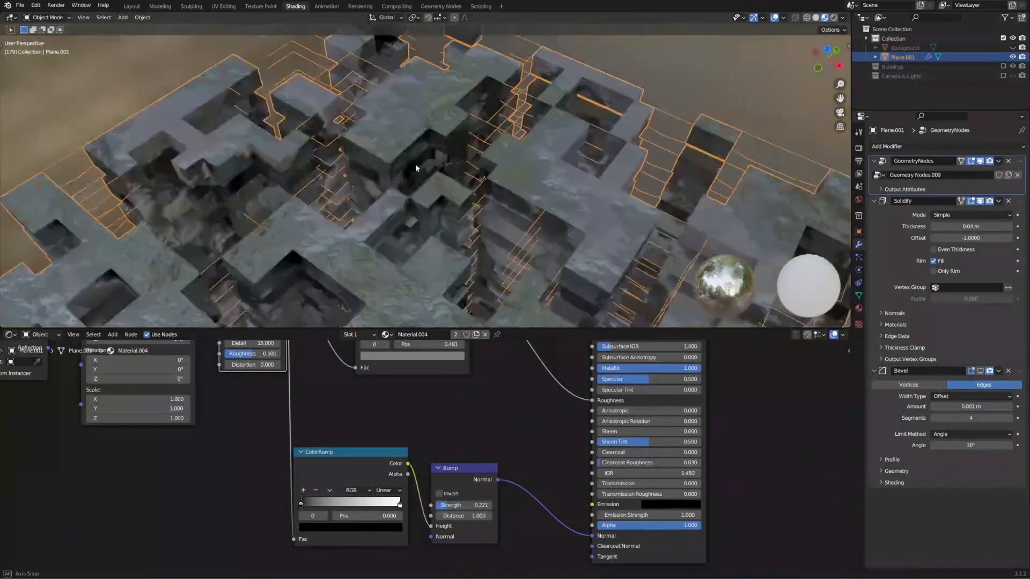
pyautogui.moveTo(415, 164); pyautogui.dragTo(410, 150, button='middle')
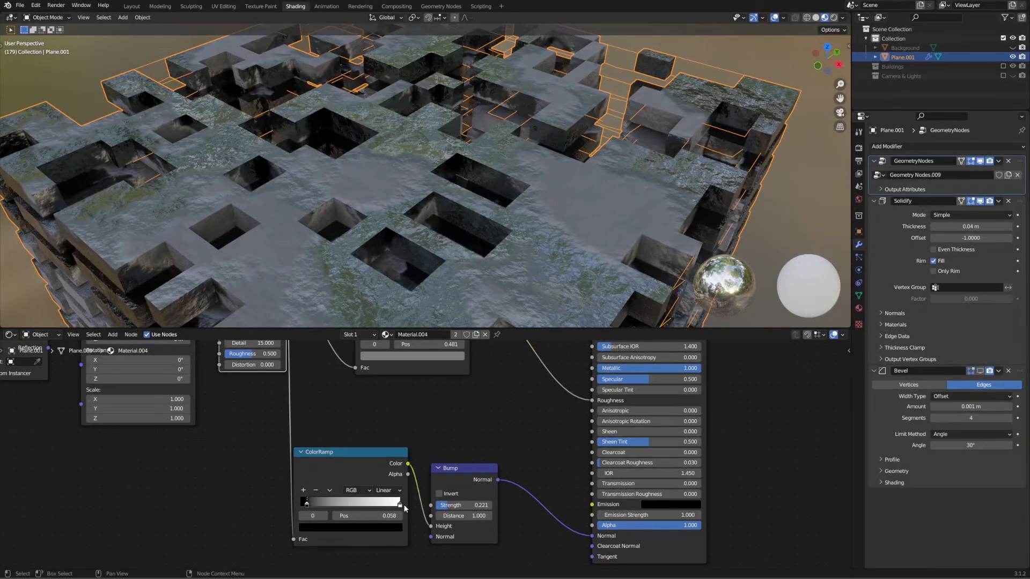
pyautogui.moveTo(400, 504); pyautogui.dragTo(353, 501)
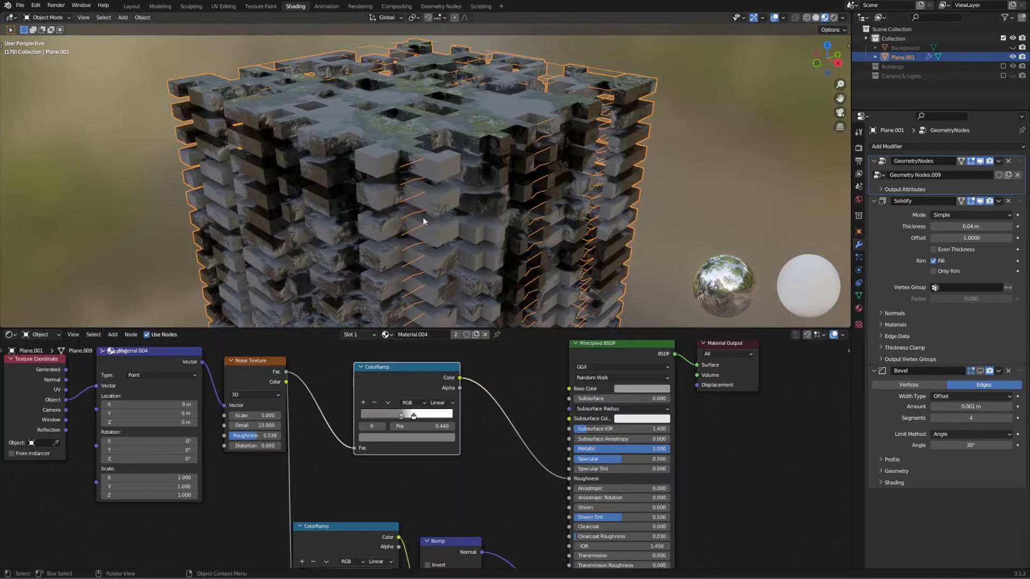
# Raise the Noise Texture's Roughness to about 0.8, deselect the tower and inspect it as a whole.
pyautogui.moveTo(423, 216); pyautogui.dragTo(407, 230, button='middle')
pyautogui.scroll(5, 394, 187)
pyautogui.scroll(3, 444, 142)
pyautogui.keyDown('shift'); pyautogui.moveTo(444, 142); pyautogui.dragTo(407, 264, button='middle'); pyautogui.keyUp('shift')
pyautogui.moveTo(257, 435); pyautogui.dragTo(300, 435)
pyautogui.scroll(-3, 516, 204)
pyautogui.moveTo(517, 206); pyautogui.dragTo(561, 203, button='middle')
pyautogui.scroll(-5, 511, 178)
pyautogui.hotkey('alt', 'a')
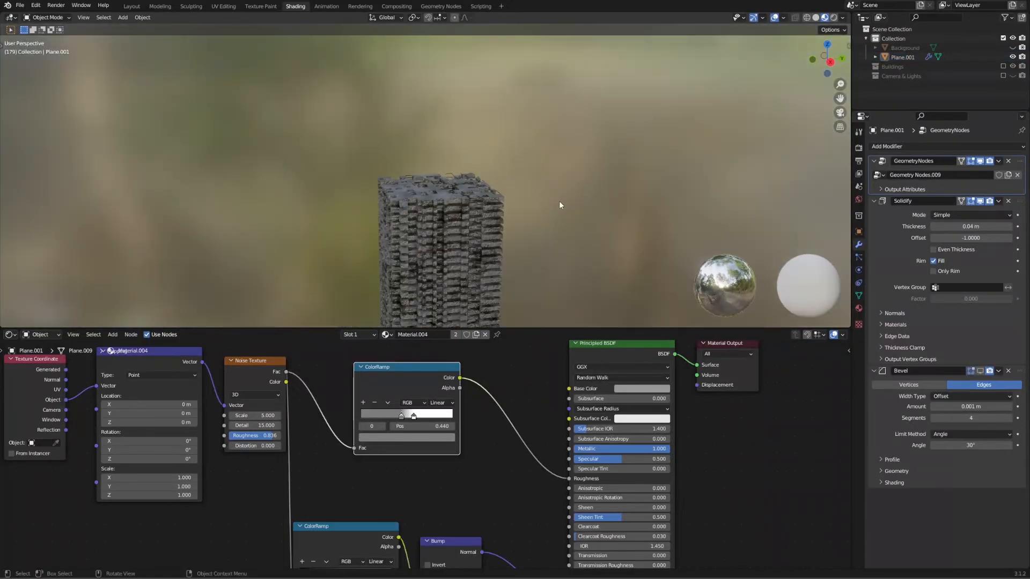
pyautogui.moveTo(447, 256); pyautogui.dragTo(452, 121, button='middle')
pyautogui.moveTo(465, 173)
pyautogui.mouseDown(button='middle')
pyautogui.moveTo(487, 141)
pyautogui.moveTo(456, 159)
pyautogui.mouseUp(button='middle')
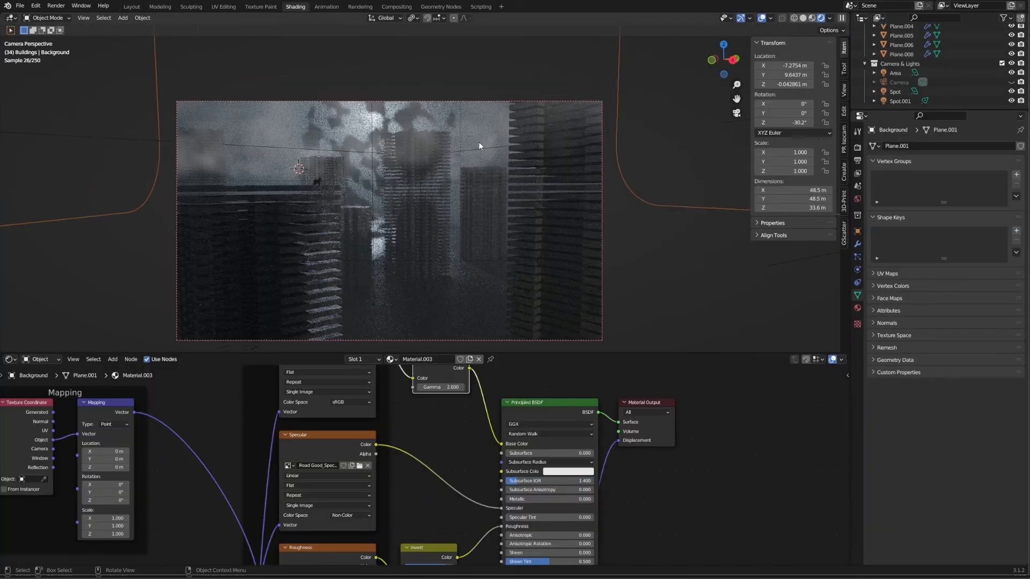
# Remove the Principled Volume shader from the world's volume.
pyautogui.click(857, 199)
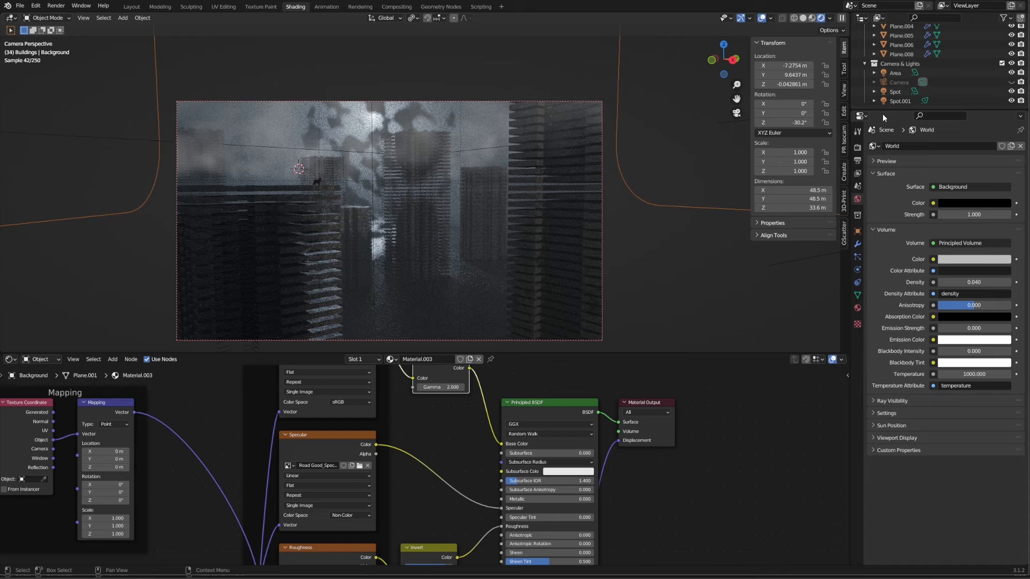
pyautogui.click(963, 203)
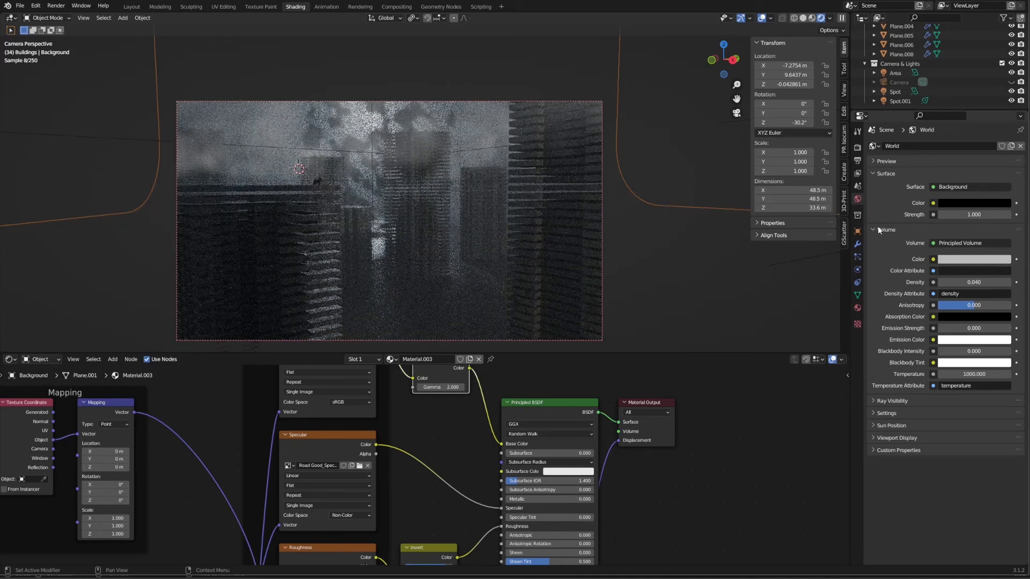
pyautogui.click(932, 244)
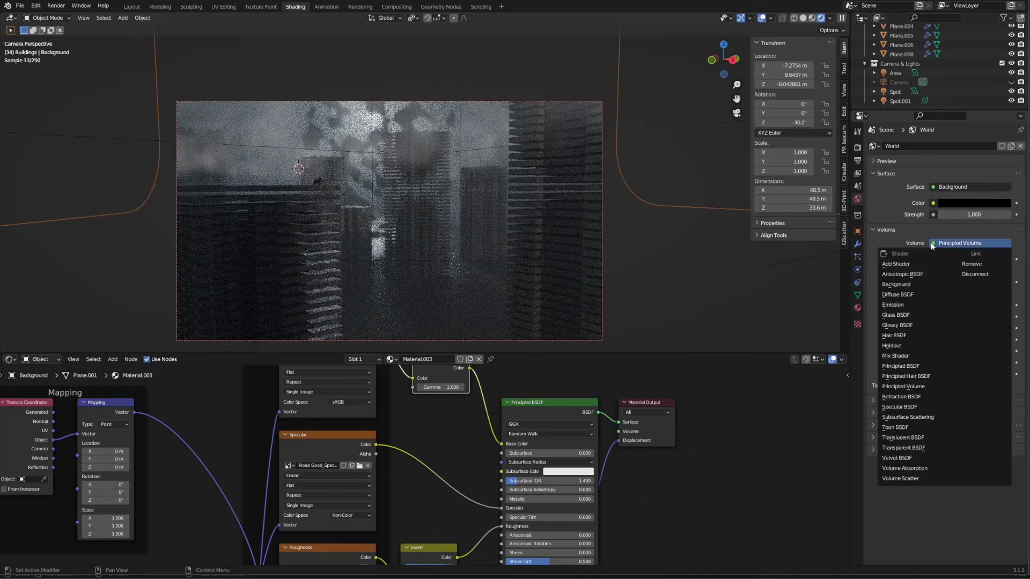
pyautogui.click(973, 265)
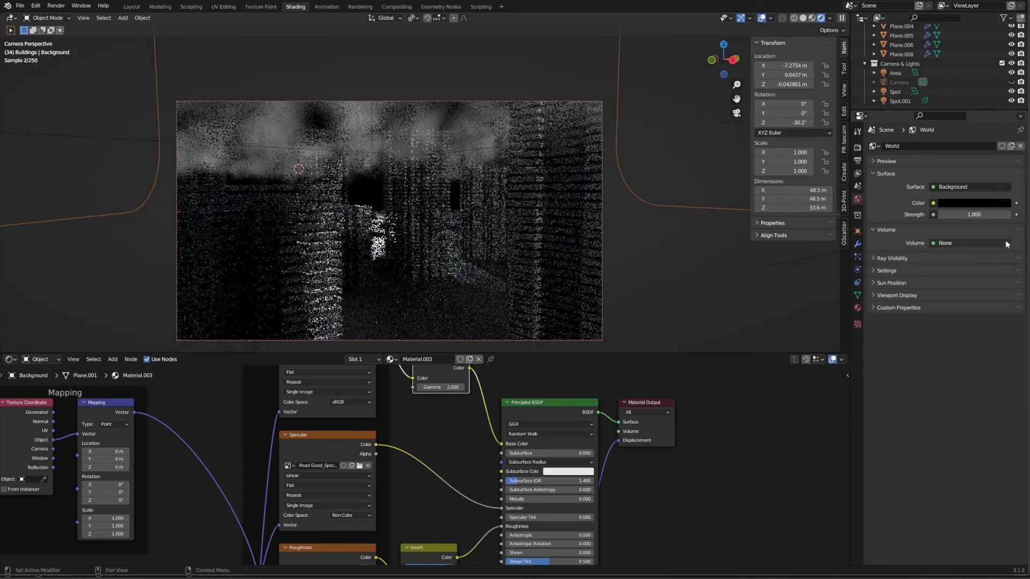
# Assign a Principled Volume shader to the world's volume with a Density of 0.04.
pyautogui.click(961, 244)
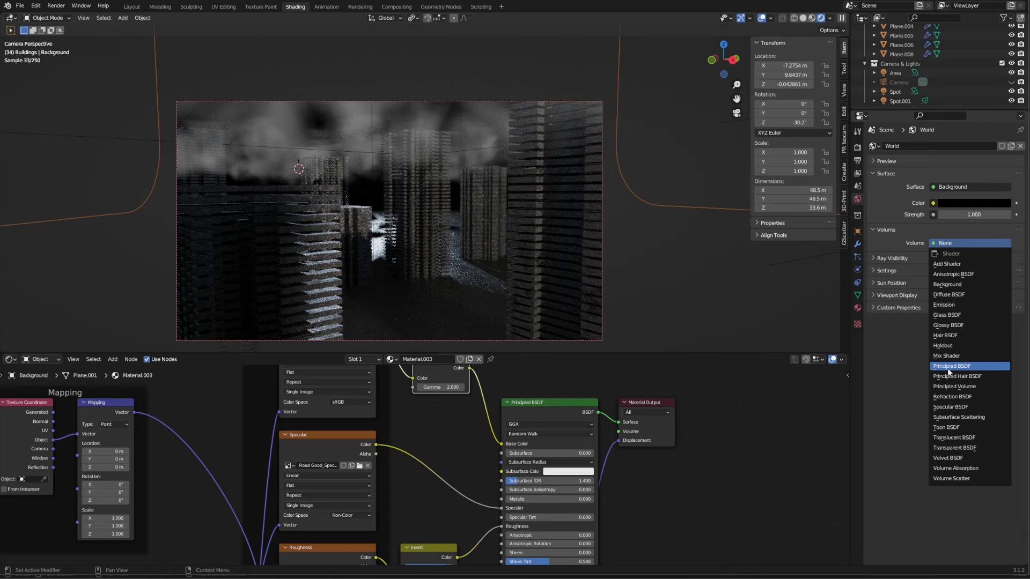
pyautogui.click(954, 386)
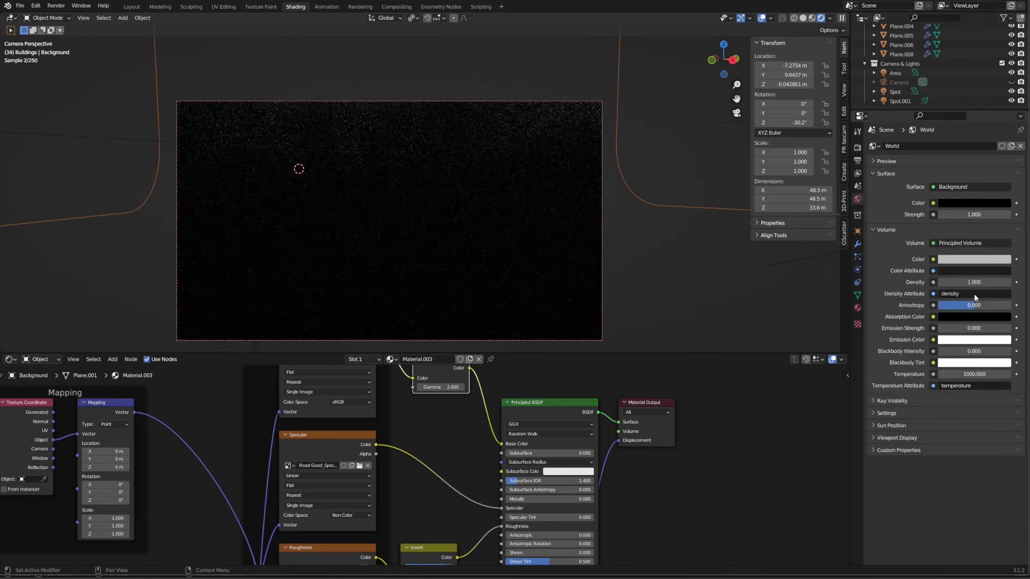
pyautogui.click(975, 281)
pyautogui.write('.04')
pyautogui.press('Return')
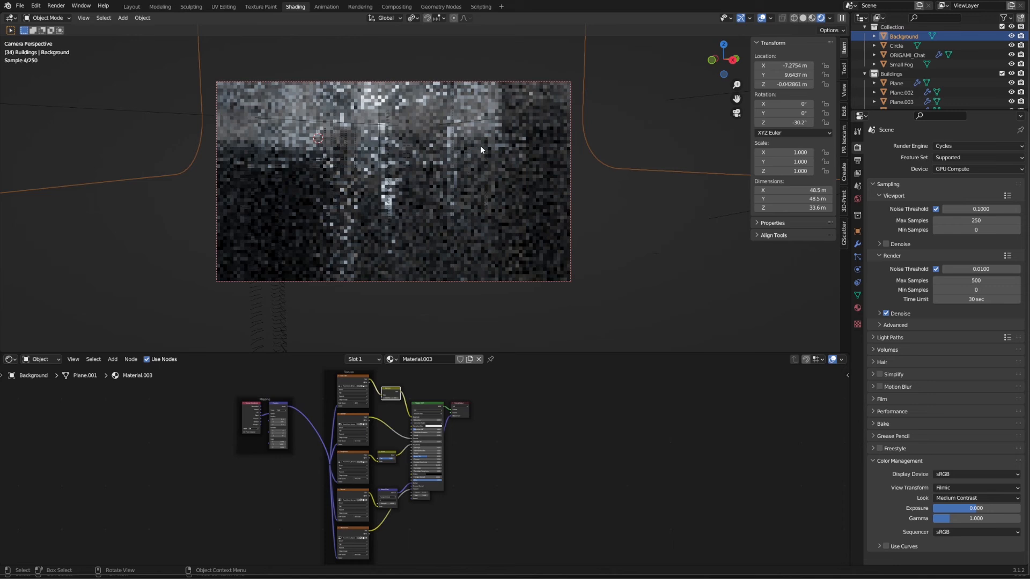
# Show the scene in solid shading, select the Spot.001 light and examine its noise-driven emission nodes.
pyautogui.click(803, 18)
pyautogui.moveTo(327, 159); pyautogui.dragTo(456, 215, button='middle')
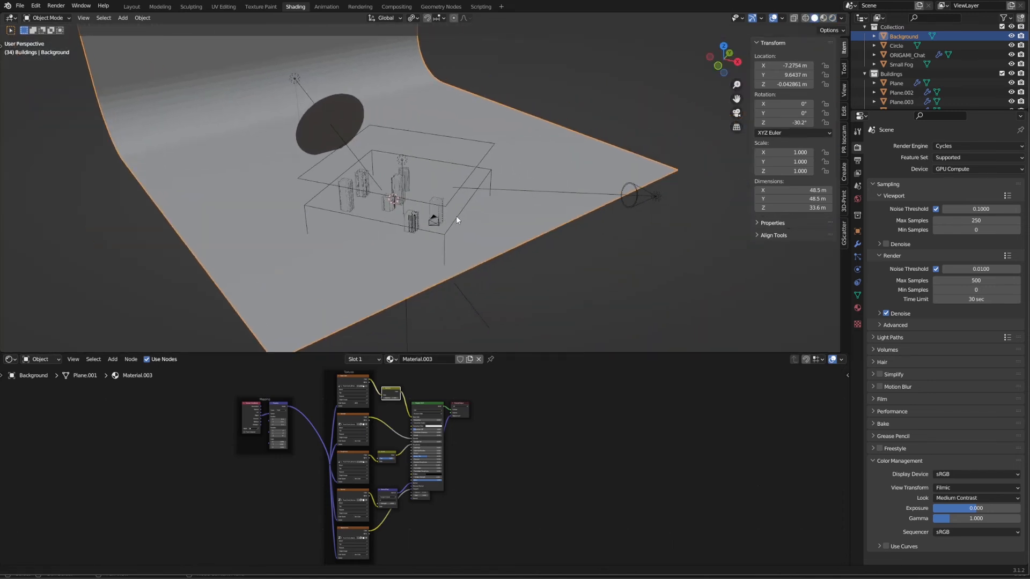
pyautogui.click(638, 192)
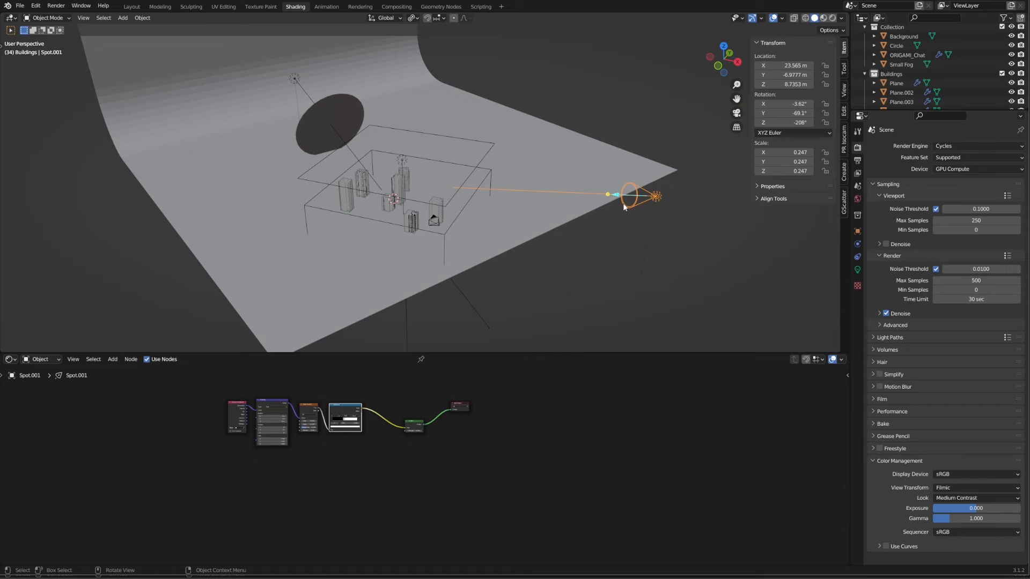
pyautogui.scroll(5, 400, 428)
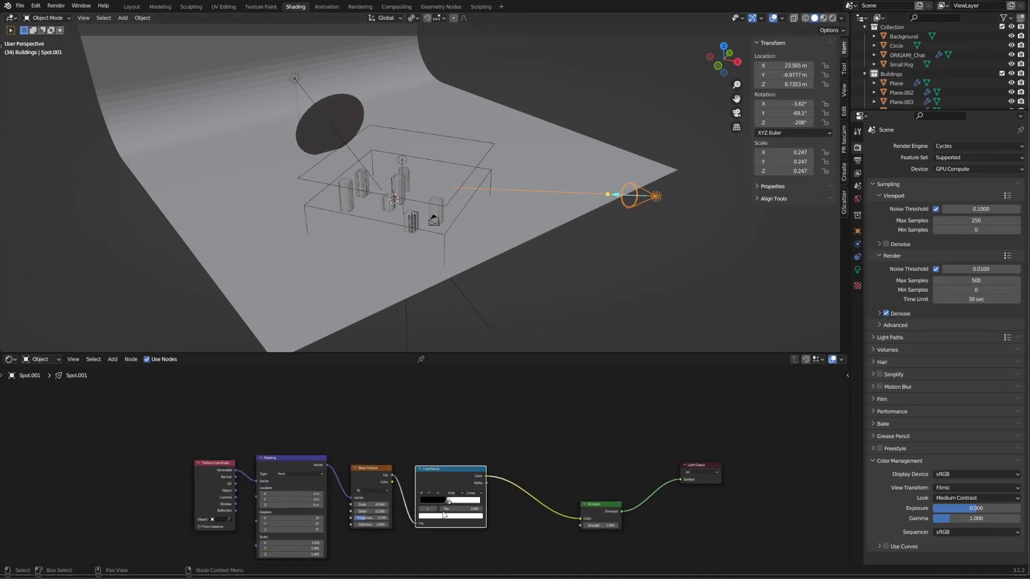
pyautogui.scroll(2, 436, 446)
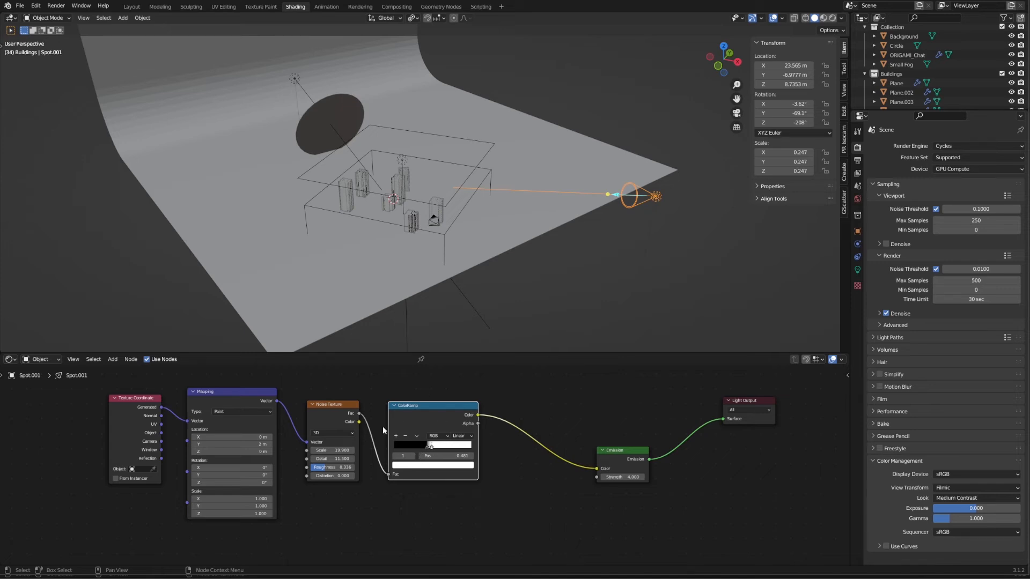
pyautogui.scroll(5, 394, 189)
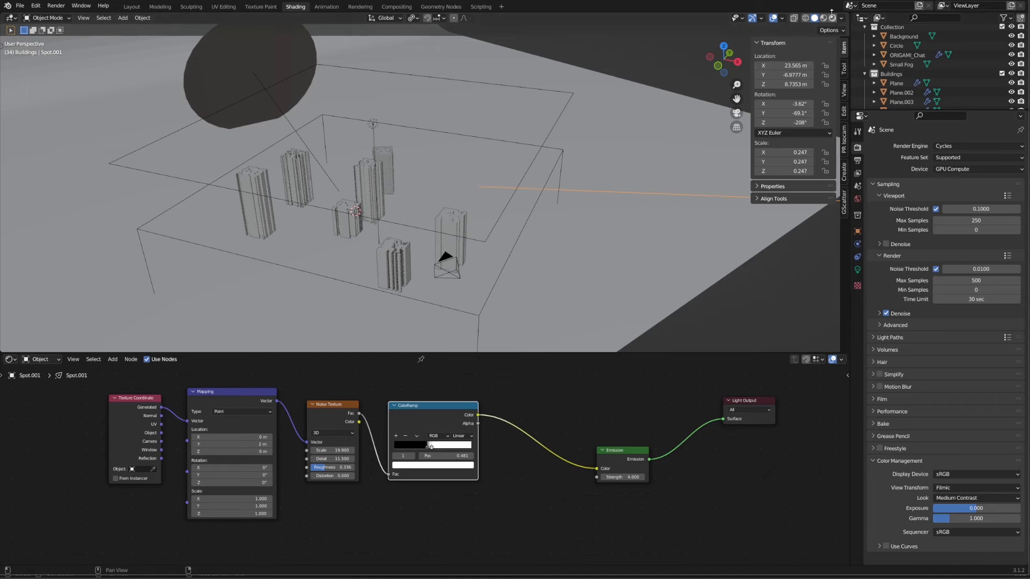
# Hide the Area, Camera and Spot objects in the rendered camera view and set Spot.001's ColorRamp white stop to about 0.49.
pyautogui.scroll(-5, 924, 82)
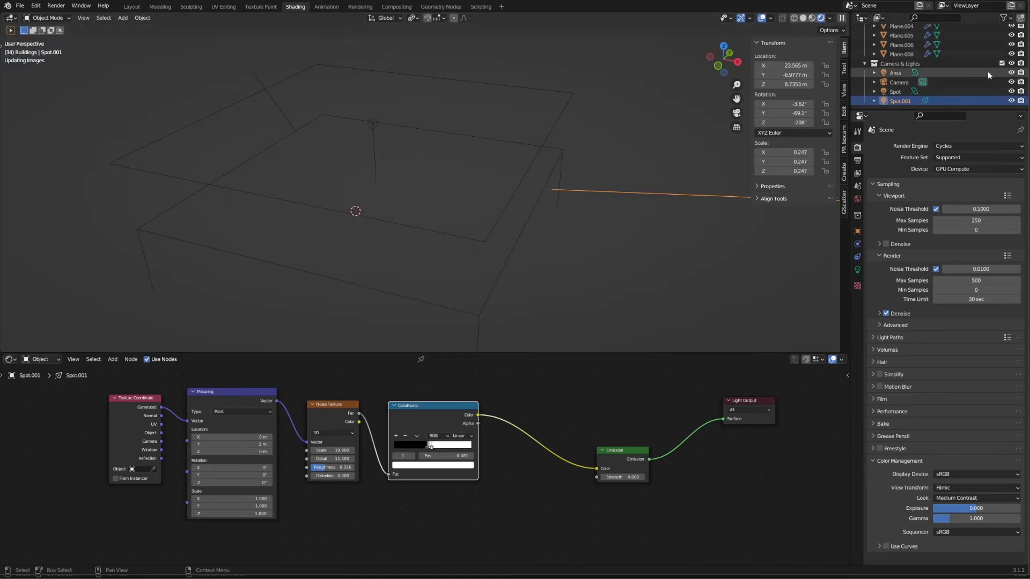
pyautogui.moveTo(1012, 73); pyautogui.dragTo(1012, 92)
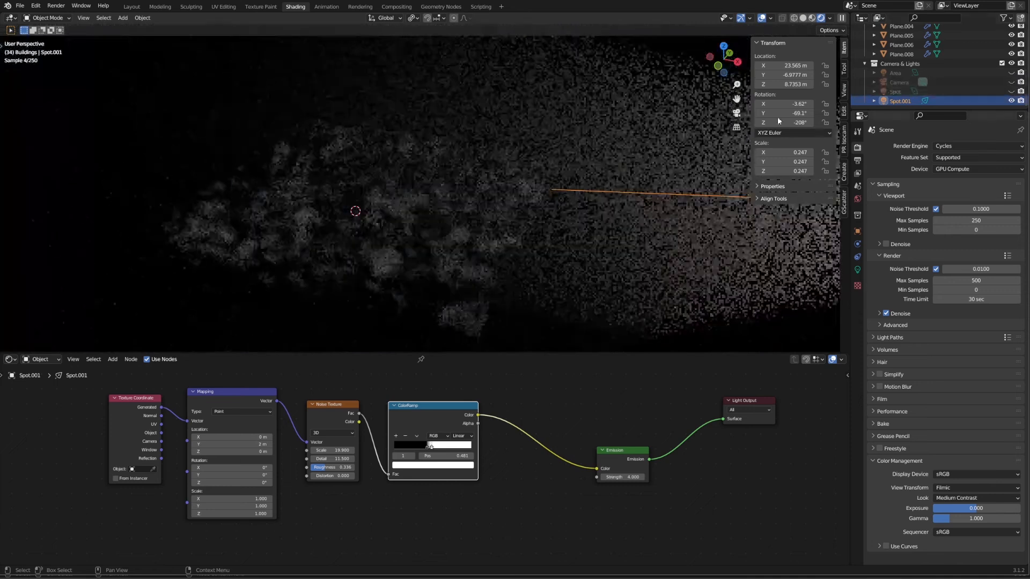
pyautogui.click(736, 113)
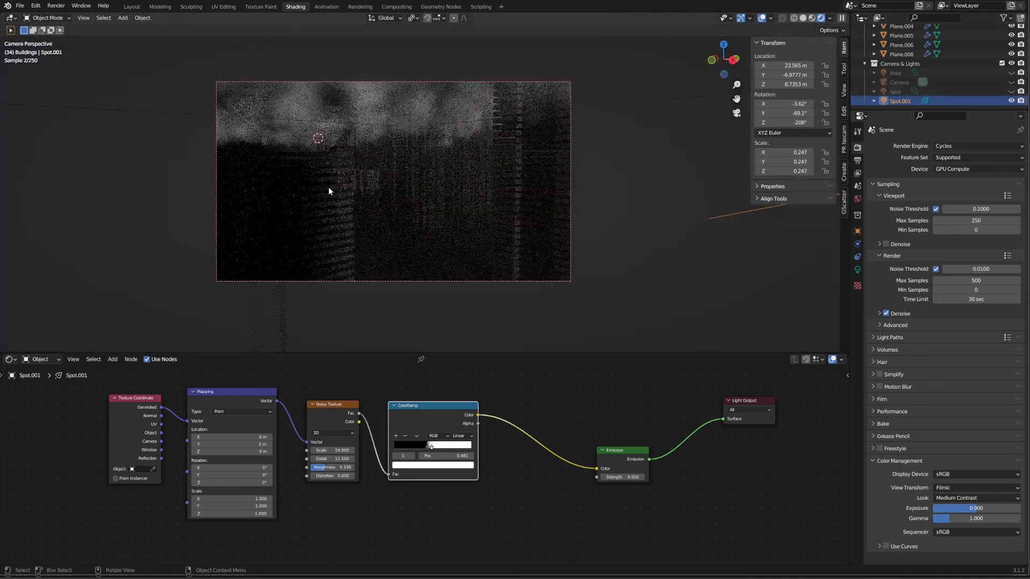
pyautogui.moveTo(433, 449); pyautogui.dragTo(445, 448)
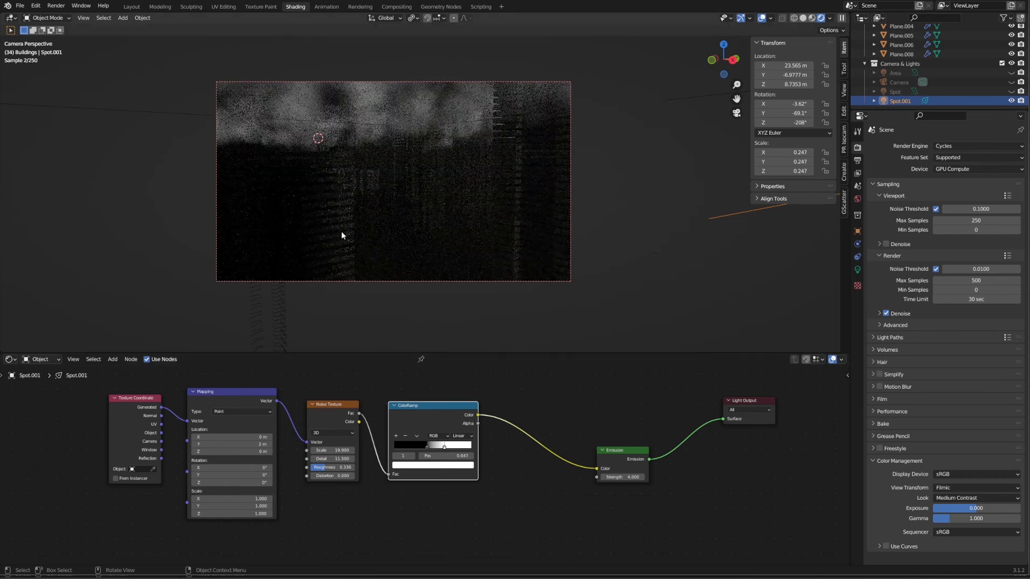
pyautogui.moveTo(445, 449); pyautogui.dragTo(420, 449)
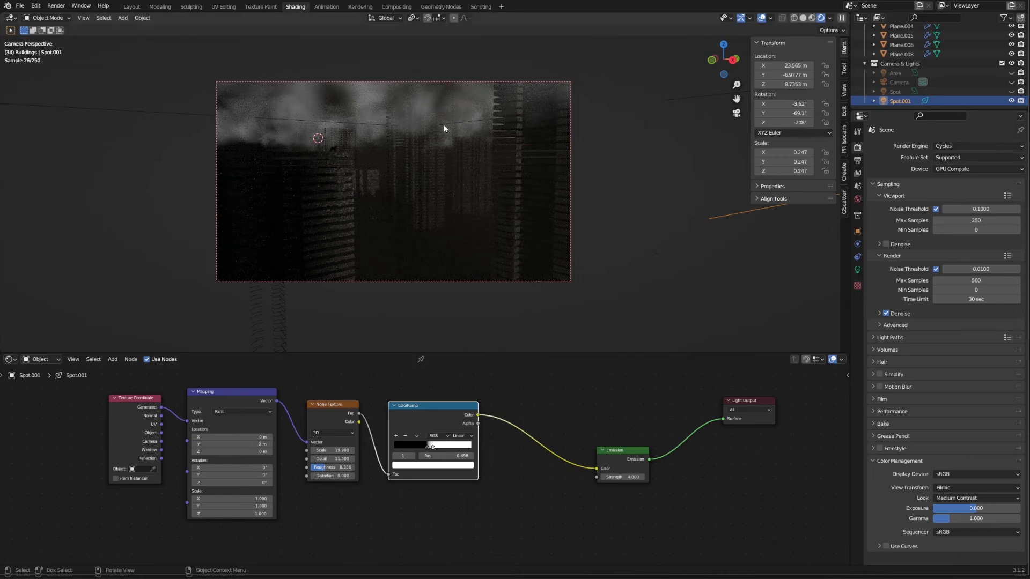
# Unhide the Area light and view the entire scene from outside the camera in solid shading.
pyautogui.click(1011, 73)
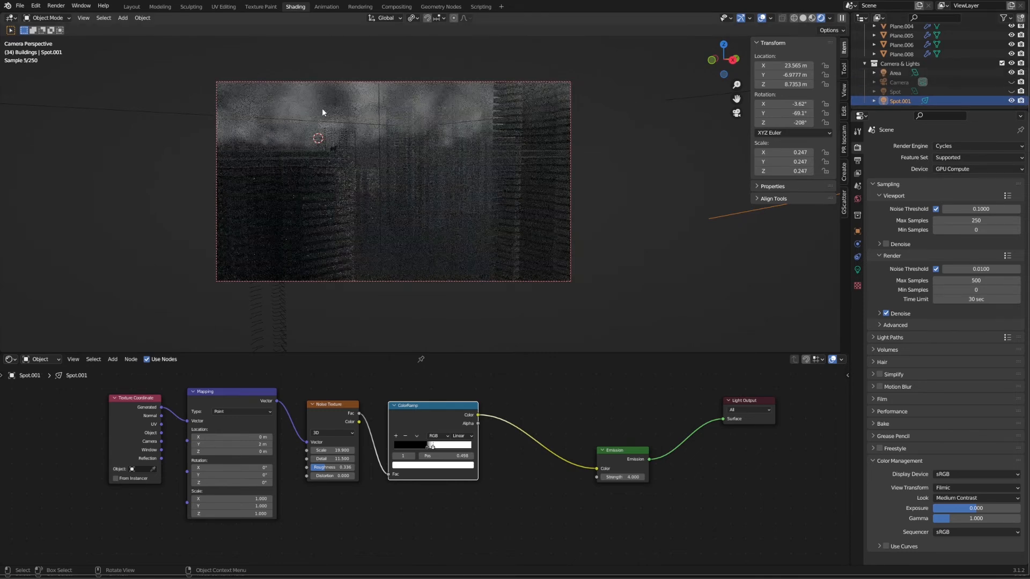
pyautogui.press('z')
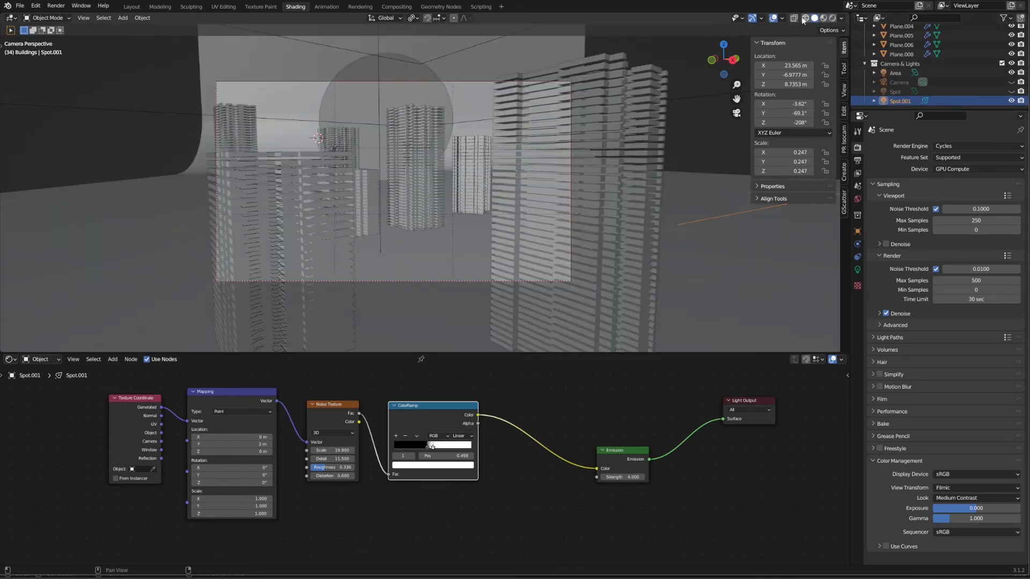
pyautogui.moveTo(455, 141); pyautogui.dragTo(472, 169, button='middle')
pyautogui.scroll(-12, 471, 168)
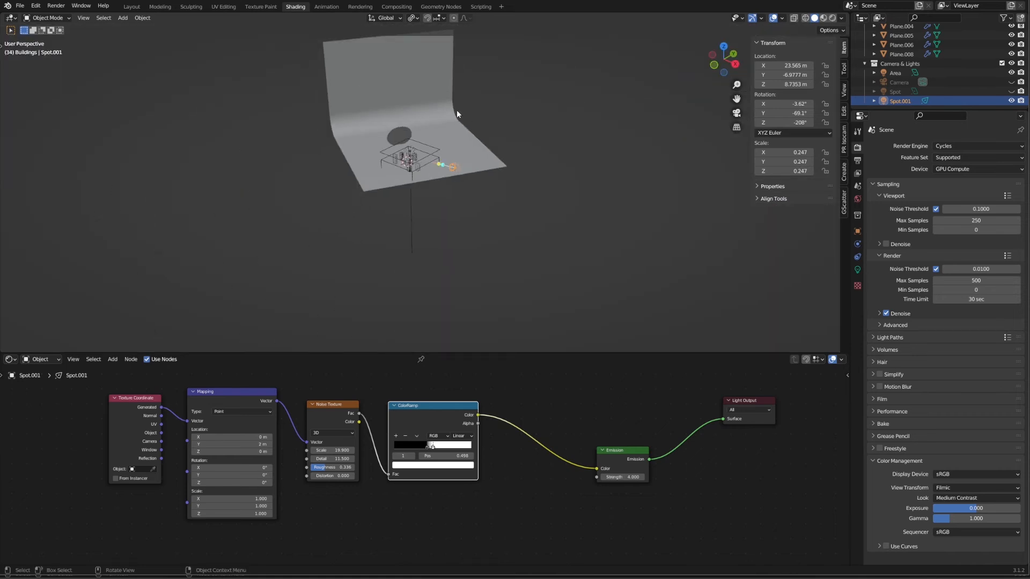
# Select the Area light above the towers and open its light settings.
pyautogui.scroll(1, 406, 150)
pyautogui.scroll(2, 407, 154)
pyautogui.click(450, 108)
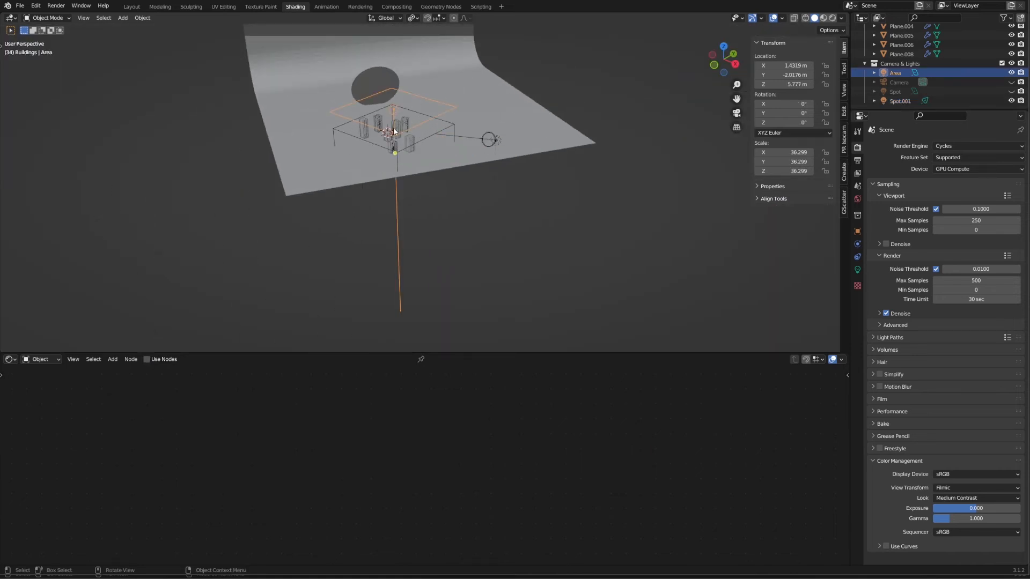
pyautogui.scroll(4, 394, 130)
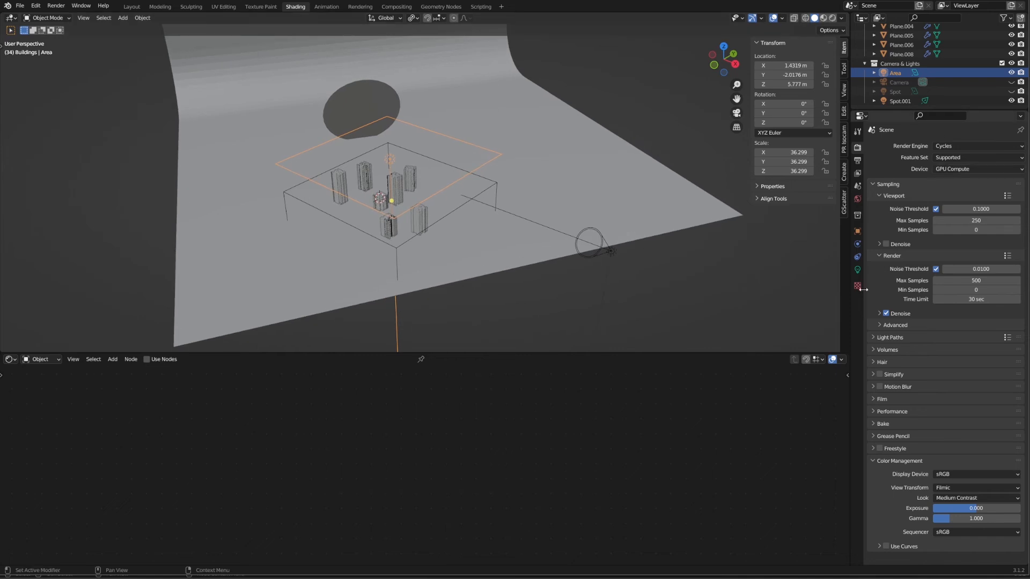
pyautogui.click(858, 269)
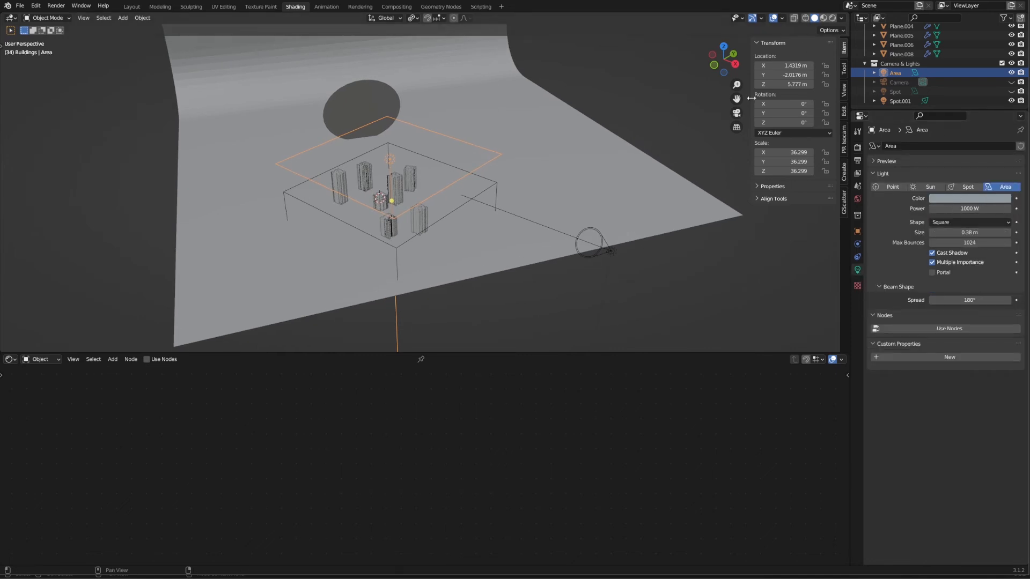
# Show the rendered camera view, toggle the Area light off and on to compare, and unhide the Spot light.
pyautogui.click(736, 114)
pyautogui.click(832, 18)
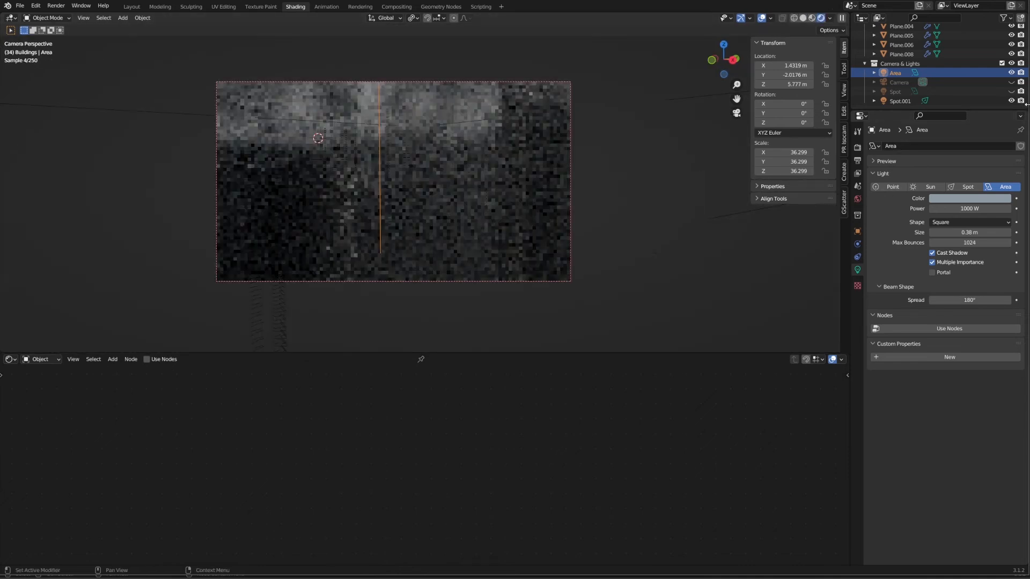
pyautogui.click(1012, 73)
pyautogui.click(1012, 74)
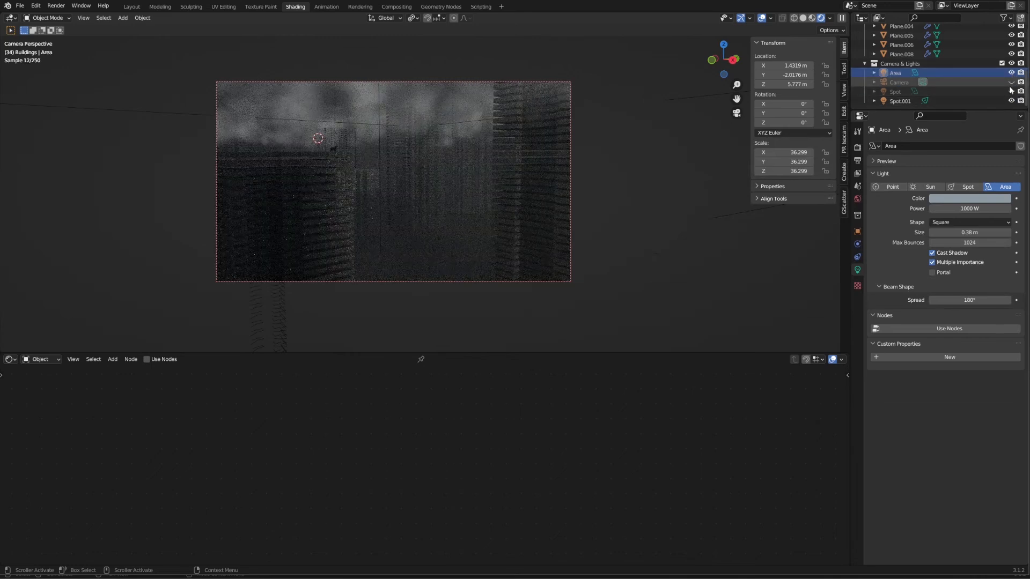
pyautogui.click(1012, 92)
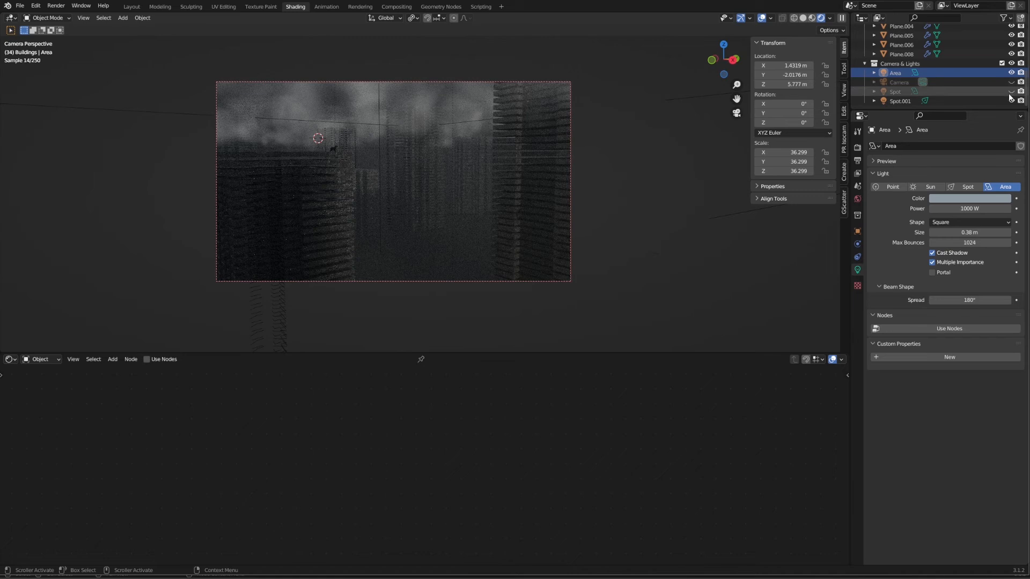
pyautogui.click(1006, 188)
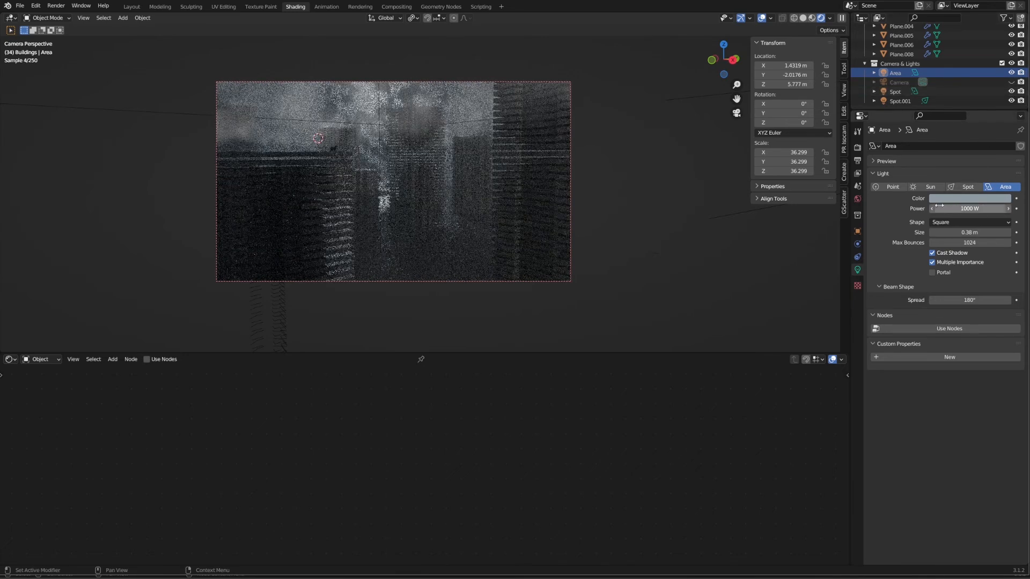
# Select the Spot light and examine its light settings and noise-driven emission nodes.
pyautogui.click(896, 92)
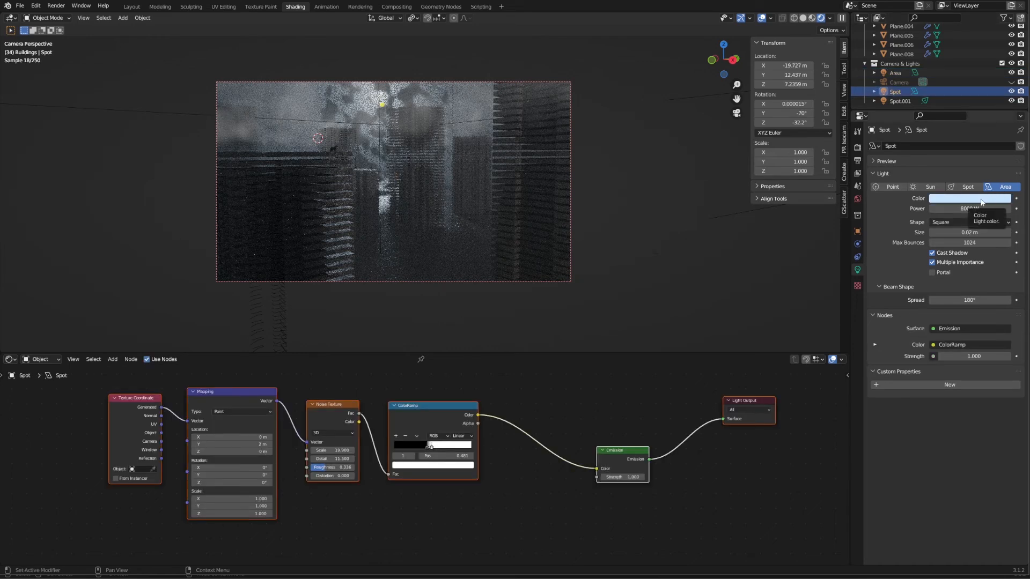
pyautogui.scroll(-1, 449, 448)
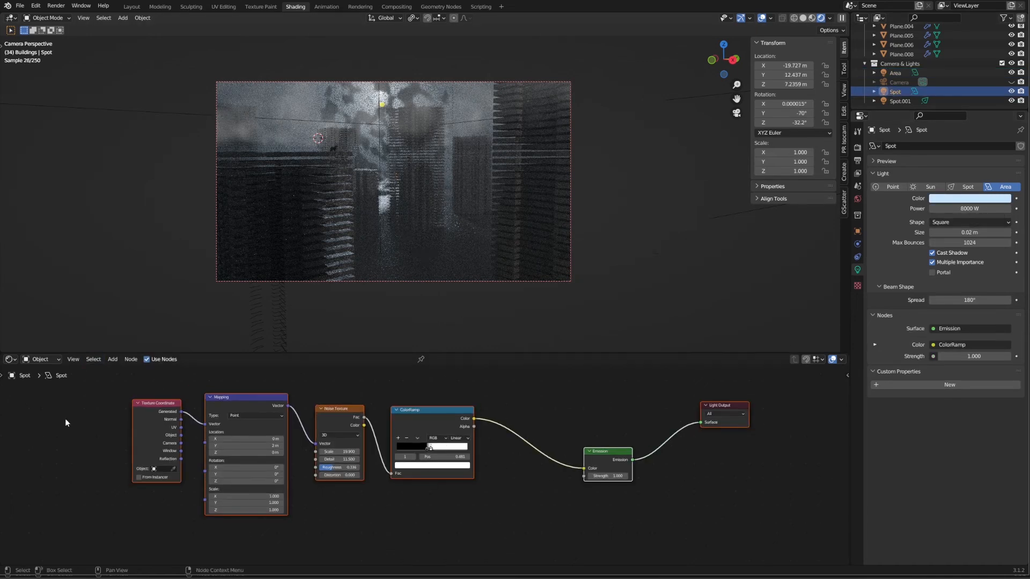
pyautogui.moveTo(81, 381); pyautogui.dragTo(784, 537)
# Leave the camera view for solid shading, add a mesh circle and raise it about 7.56 m along Z.
pyautogui.click(330, 107)
pyautogui.moveTo(345, 93); pyautogui.dragTo(378, 126, button='middle')
pyautogui.click(803, 18)
pyautogui.hotkey('shift', 'a')
pyautogui.moveTo(483, 155)
pyautogui.click(519, 184)
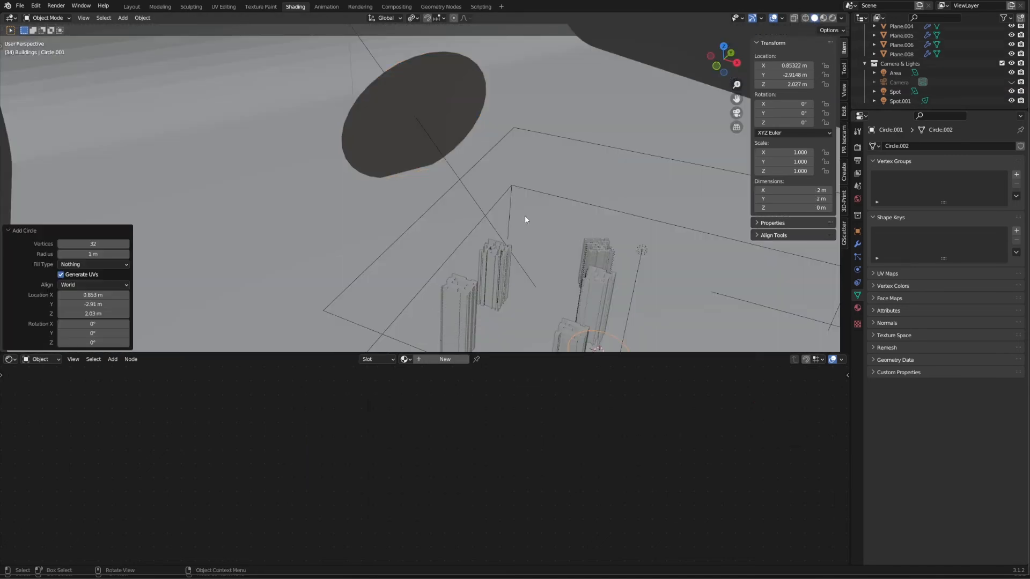
pyautogui.press('g')
pyautogui.press('z')
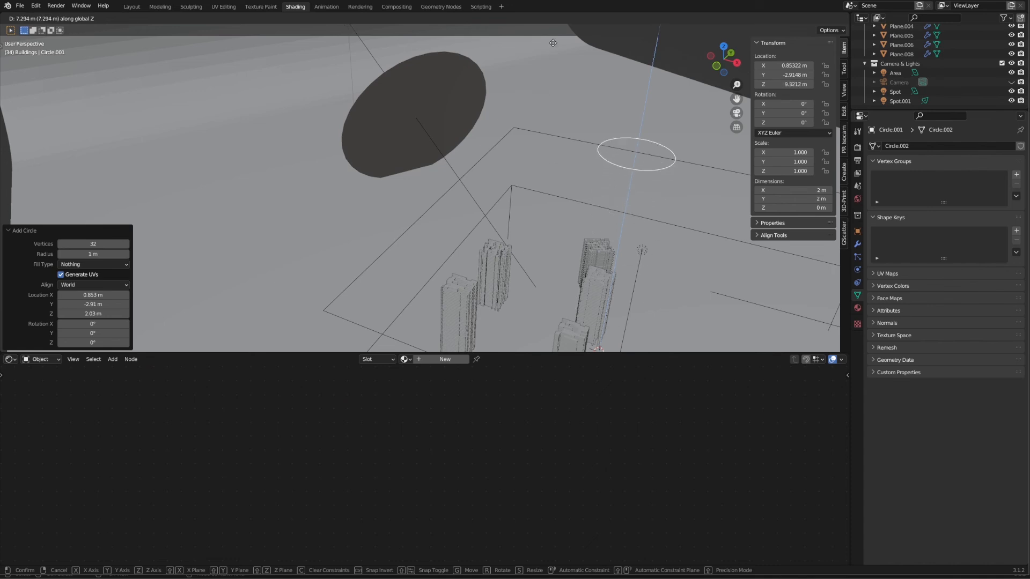
pyautogui.click(675, 155)
# Try filling the new circle with a face in Edit Mode, return to Object Mode and undo the fill.
pyautogui.hotkey('ctrl', 'Tab')
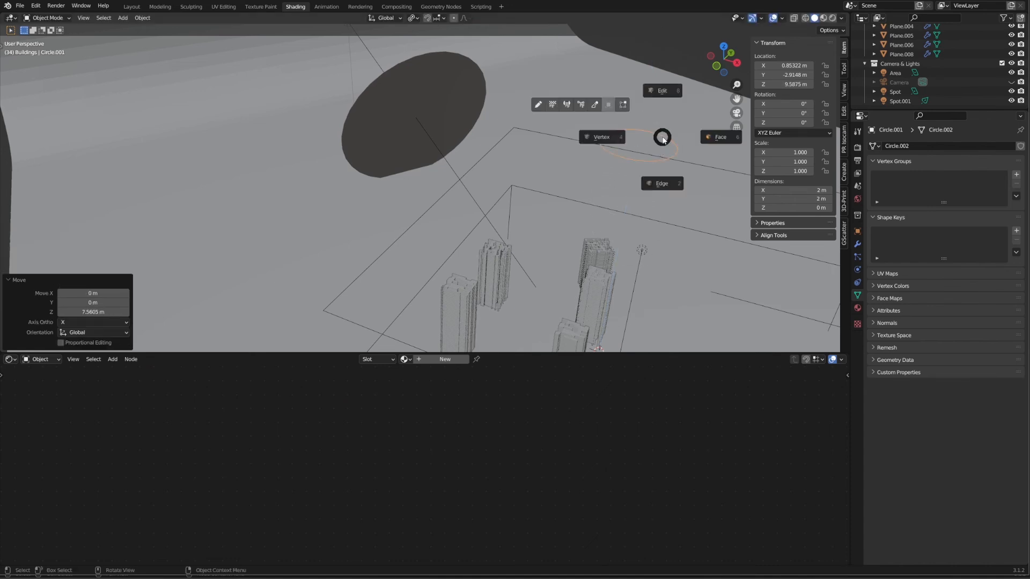
pyautogui.click(715, 137)
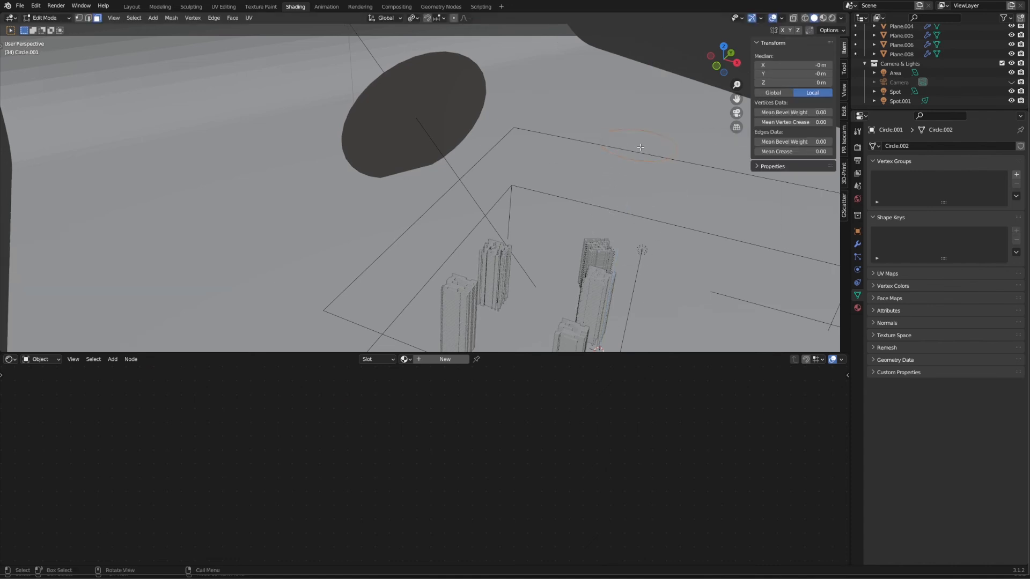
pyautogui.moveTo(650, 140); pyautogui.dragTo(517, 207, button='middle')
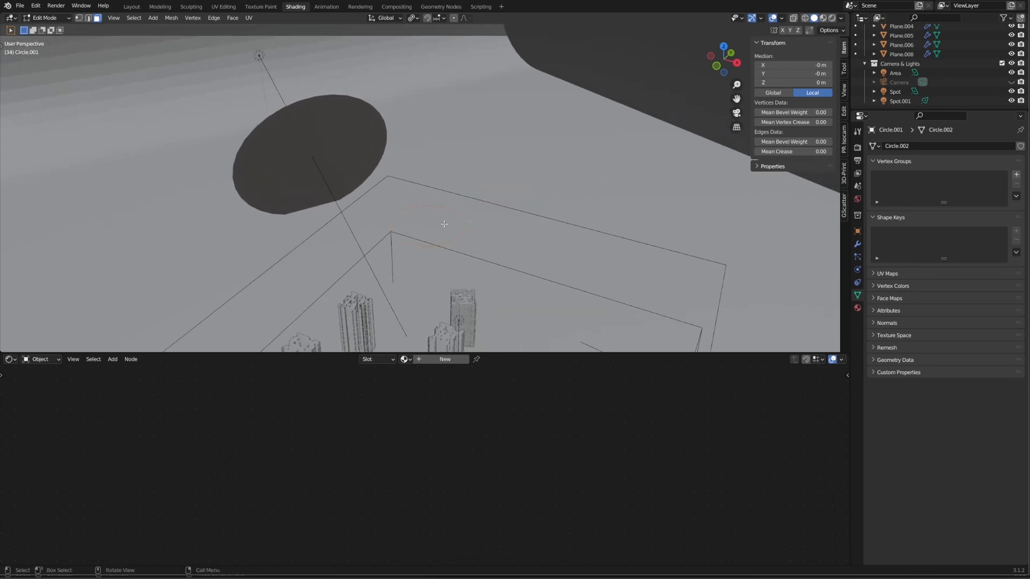
pyautogui.click(399, 228)
pyautogui.press('Tab')
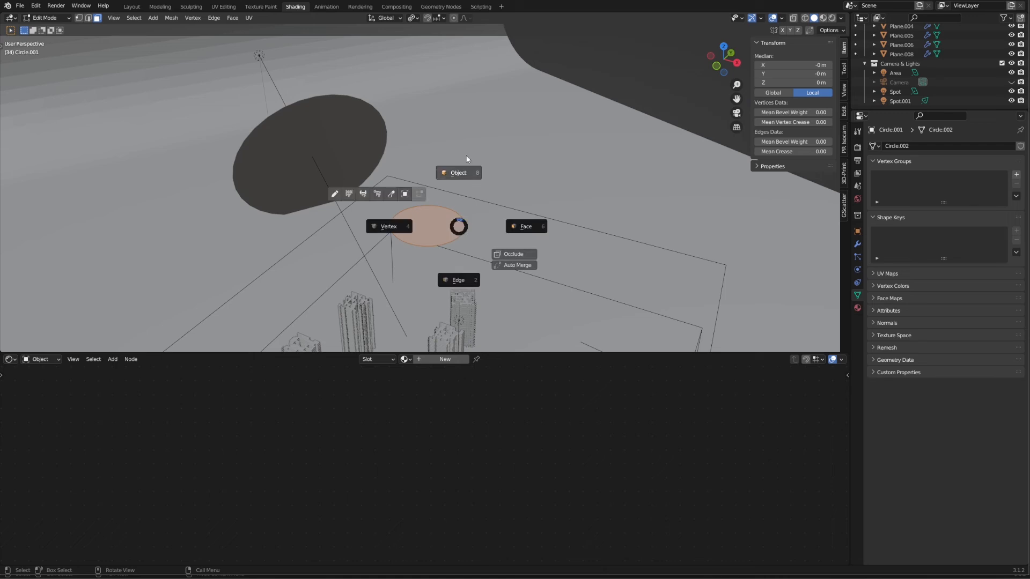
pyautogui.click(433, 221)
pyautogui.moveTo(433, 223)
pyautogui.mouseDown(button='middle')
pyautogui.moveTo(445, 224)
pyautogui.moveTo(413, 222)
pyautogui.mouseUp(button='middle')
pyautogui.click(433, 227)
pyautogui.hotkey('ctrl', 'z')
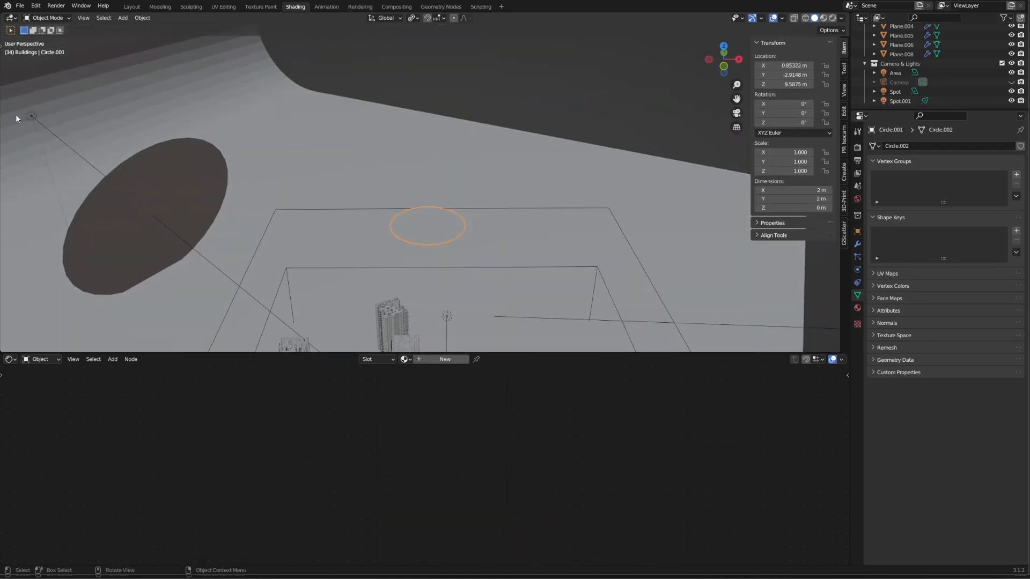
# Delete the new circle above the towers.
pyautogui.moveTo(89, 185); pyautogui.dragTo(527, 156, button='middle')
pyautogui.click(555, 148)
pyautogui.click(536, 142)
pyautogui.press('Delete')
# Select the large existing disc in front of the light and examine its noise-driven Transparent BSDF material in material preview.
pyautogui.click(273, 118)
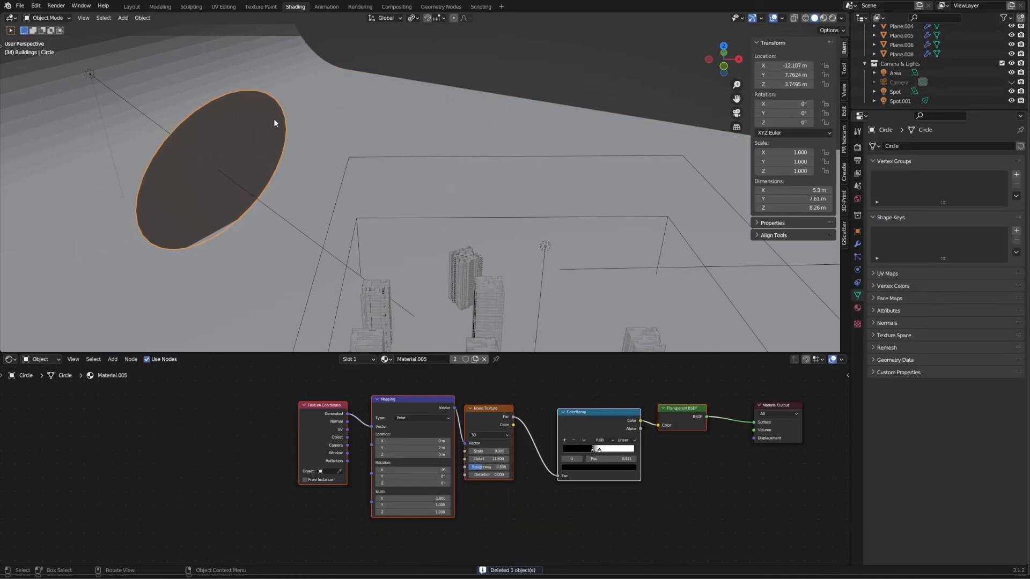
pyautogui.keyDown('ctrl'); pyautogui.scroll(-3, 483, 450); pyautogui.keyUp('ctrl')
pyautogui.scroll(1, 519, 454)
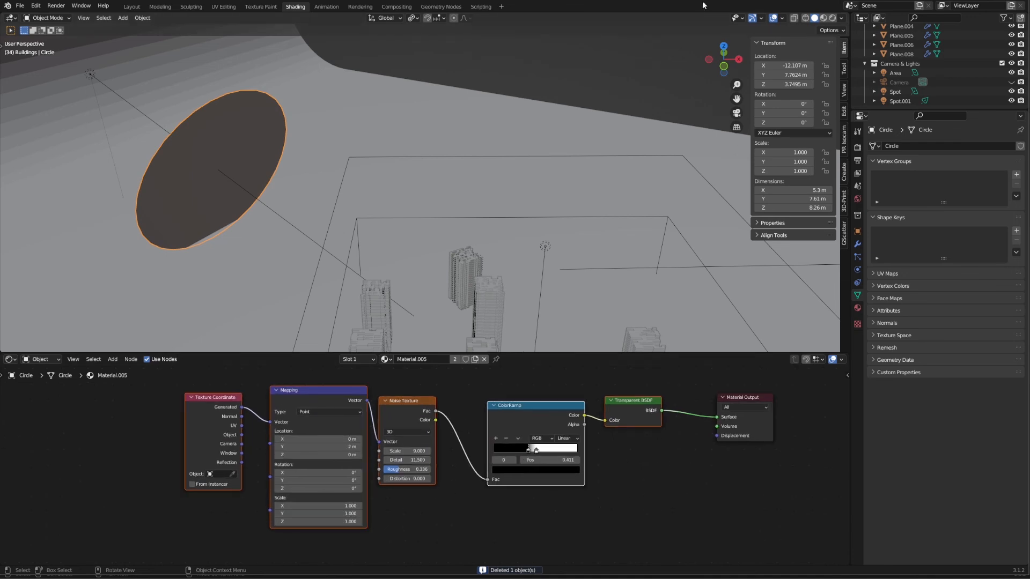
pyautogui.click(823, 17)
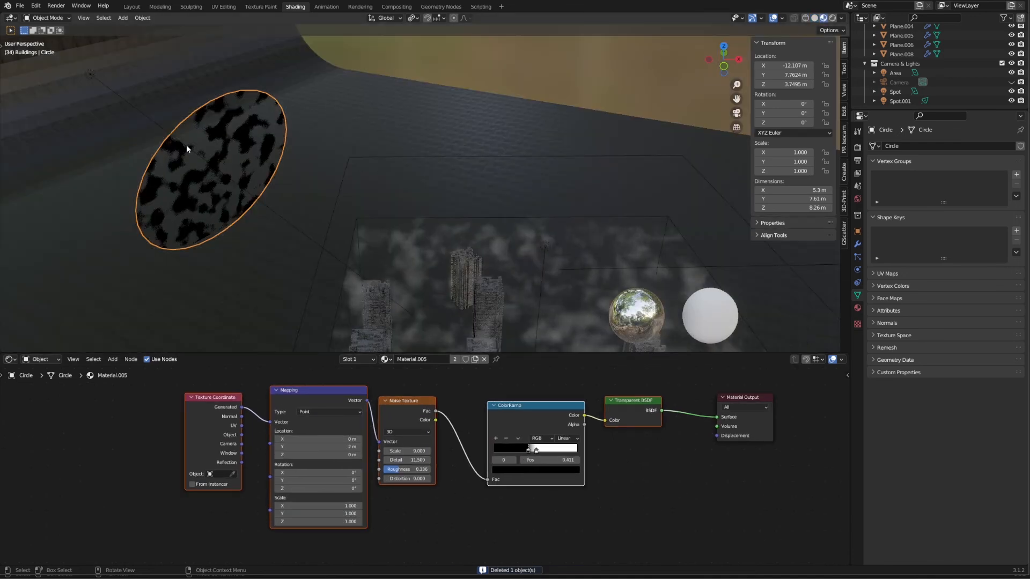
pyautogui.scroll(1, 188, 145)
pyautogui.keyDown('shift'); pyautogui.moveTo(188, 149); pyautogui.dragTo(306, 142, button='middle'); pyautogui.keyUp('shift')
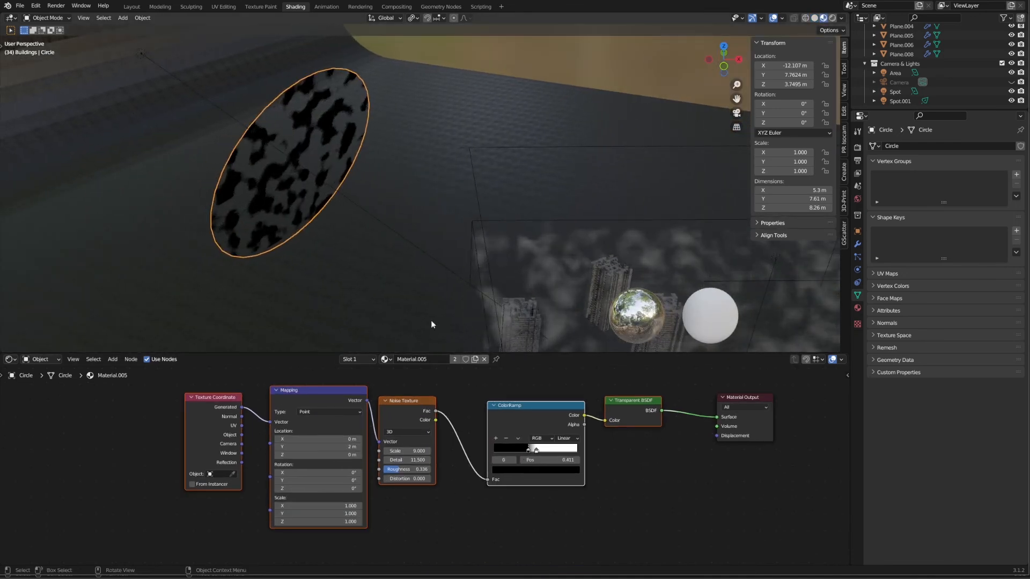
pyautogui.moveTo(413, 451)
pyautogui.mouseDown()
pyautogui.moveTo(391, 451)
pyautogui.moveTo(422, 451)
pyautogui.mouseUp()
pyautogui.scroll(5, 623, 255)
pyautogui.scroll(-5, 575, 157)
# Select the Small Fog cube and examine its volume material's Noise Texture, Gradient Texture, Mix and ColorRamp nodes.
pyautogui.click(575, 157)
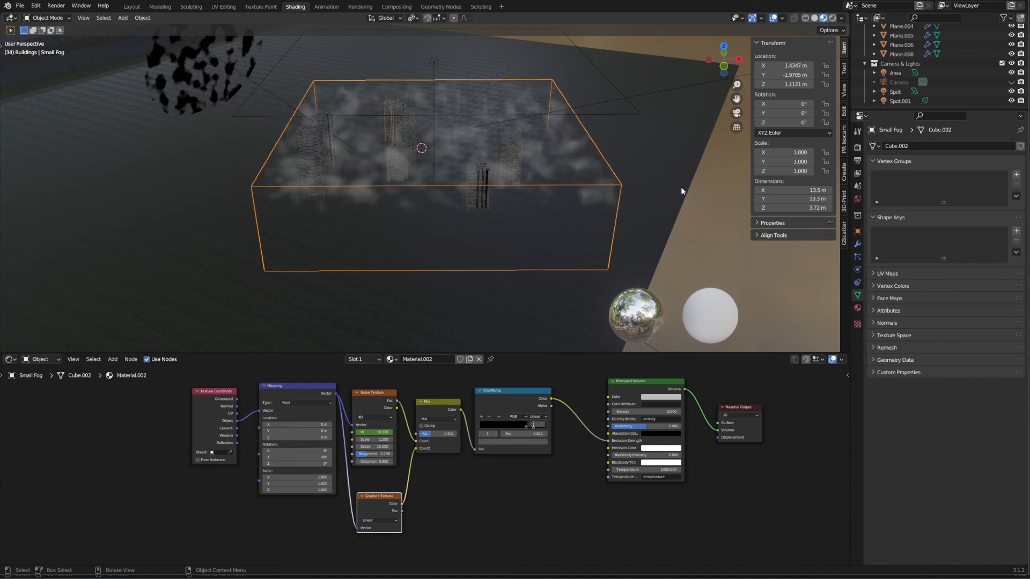
pyautogui.scroll(2, 552, 465)
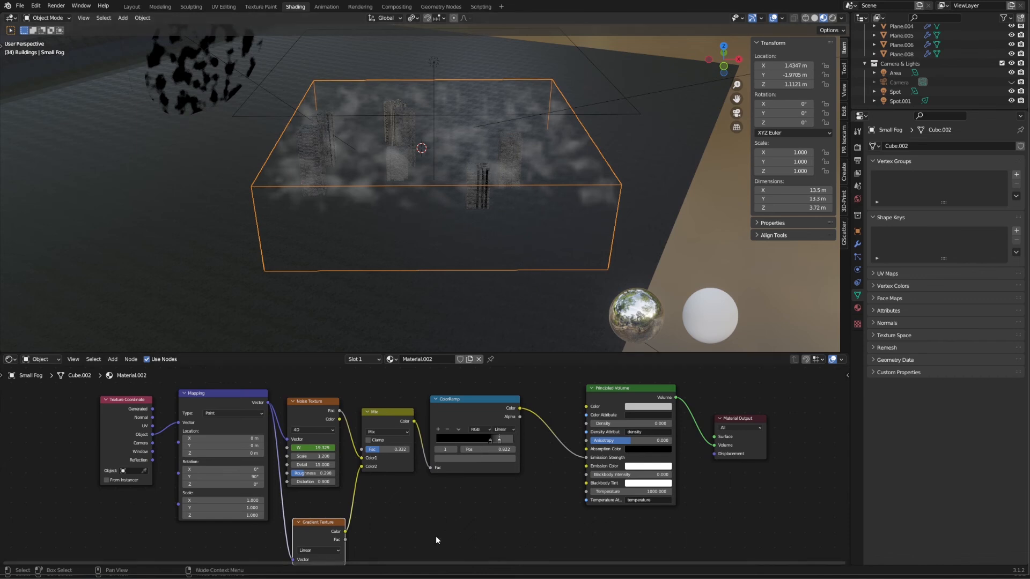
pyautogui.scroll(-1, 436, 535)
pyautogui.moveTo(403, 529); pyautogui.dragTo(449, 500, button='middle')
pyautogui.moveTo(479, 207); pyautogui.dragTo(472, 168, button='middle')
pyautogui.scroll(2, 474, 175)
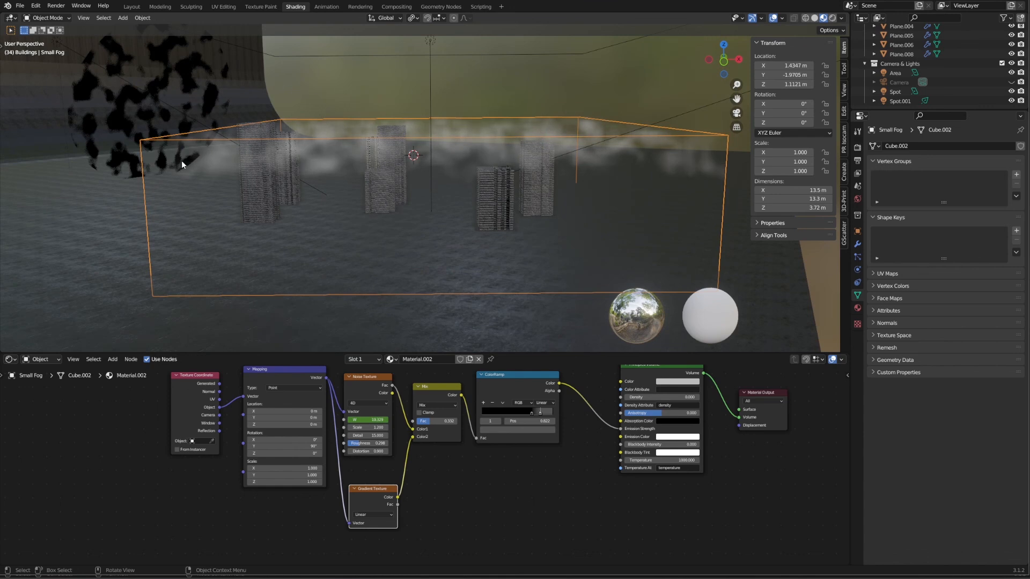
pyautogui.moveTo(520, 185); pyautogui.dragTo(495, 191, button='middle')
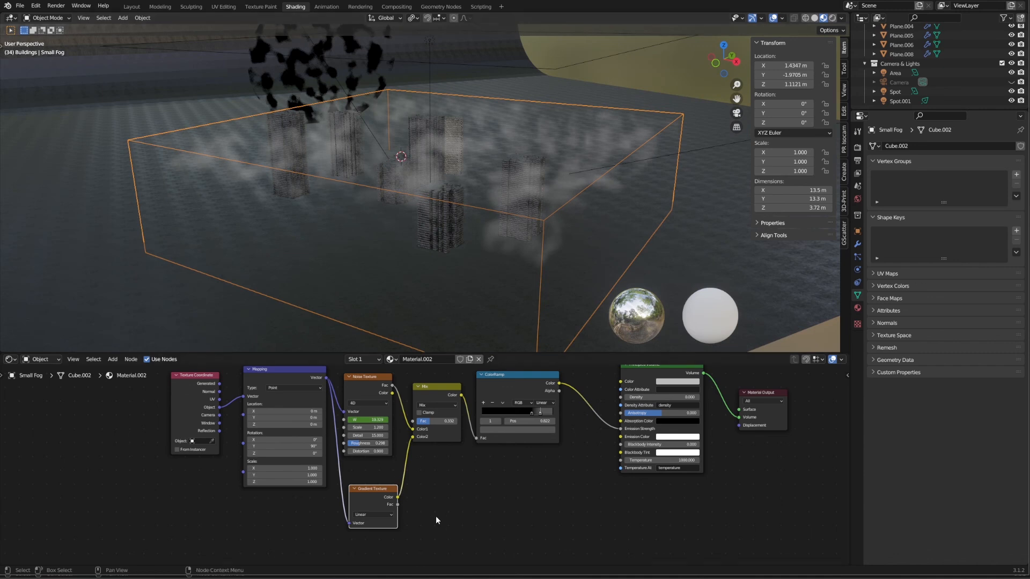
pyautogui.scroll(1, 435, 516)
pyautogui.moveTo(363, 484); pyautogui.dragTo(371, 488)
pyautogui.moveTo(470, 469); pyautogui.dragTo(483, 485, button='middle')
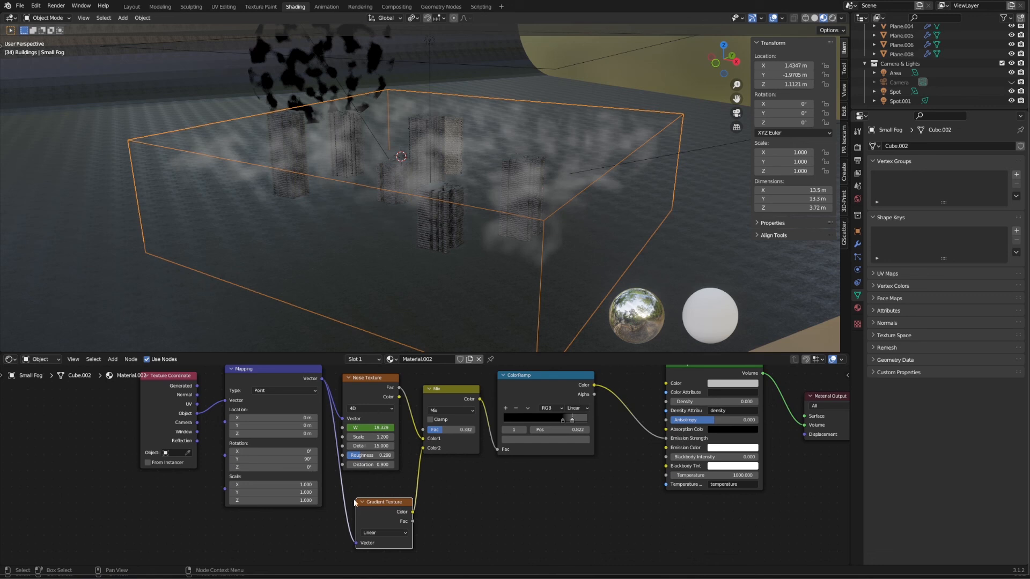
# Set the Y Rotation of the Small Fog material's Mapping node to -90° and inspect the fog around the towers.
pyautogui.click(287, 458)
pyautogui.press('Home')
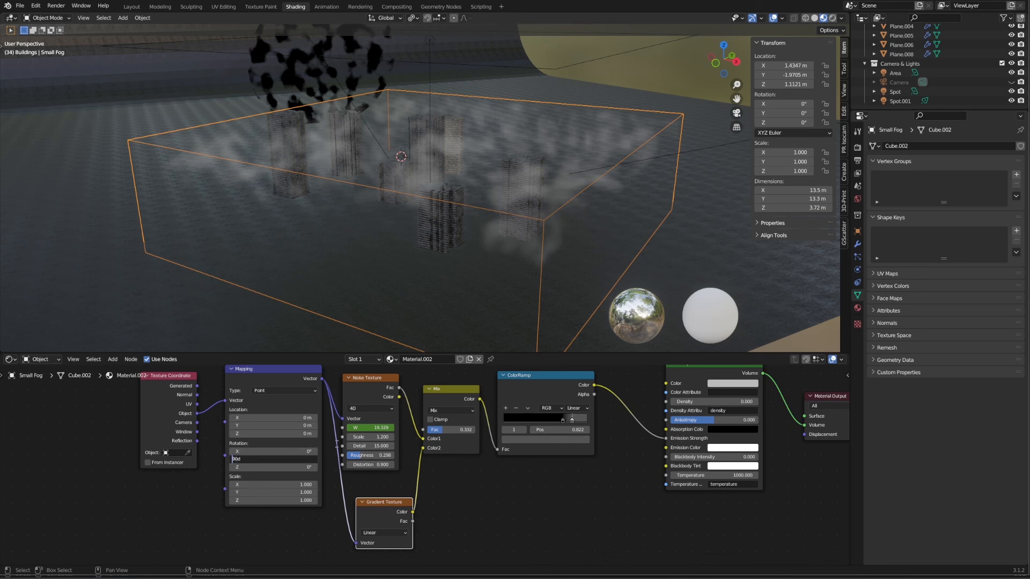
pyautogui.write('-')
pyautogui.press('Return')
pyautogui.moveTo(574, 252); pyautogui.dragTo(551, 234, button='middle')
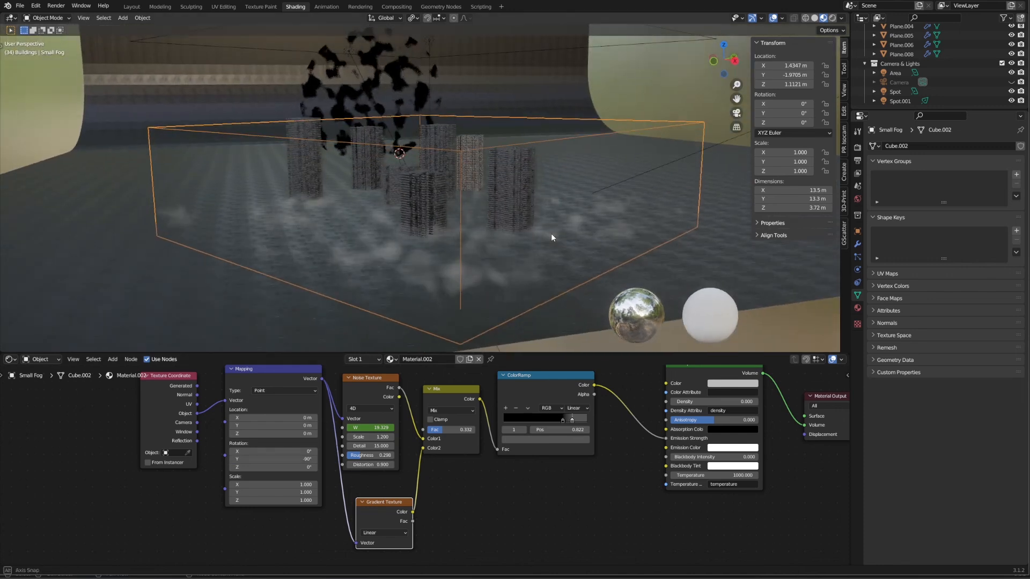
# Set the Mapping node's X Rotation to 90° and inspect the fog from another side.
pyautogui.click(288, 451)
pyautogui.moveTo(287, 451); pyautogui.dragTo(221, 451)
pyautogui.write('90')
pyautogui.press('Return')
pyautogui.moveTo(605, 189); pyautogui.dragTo(390, 205, button='middle')
# Undo both rotation changes on the Small Fog material's Mapping node.
pyautogui.hotkey('ctrl', 'z')
pyautogui.hotkey('ctrl', 'z')
pyautogui.moveTo(508, 245); pyautogui.dragTo(528, 261, button='middle')
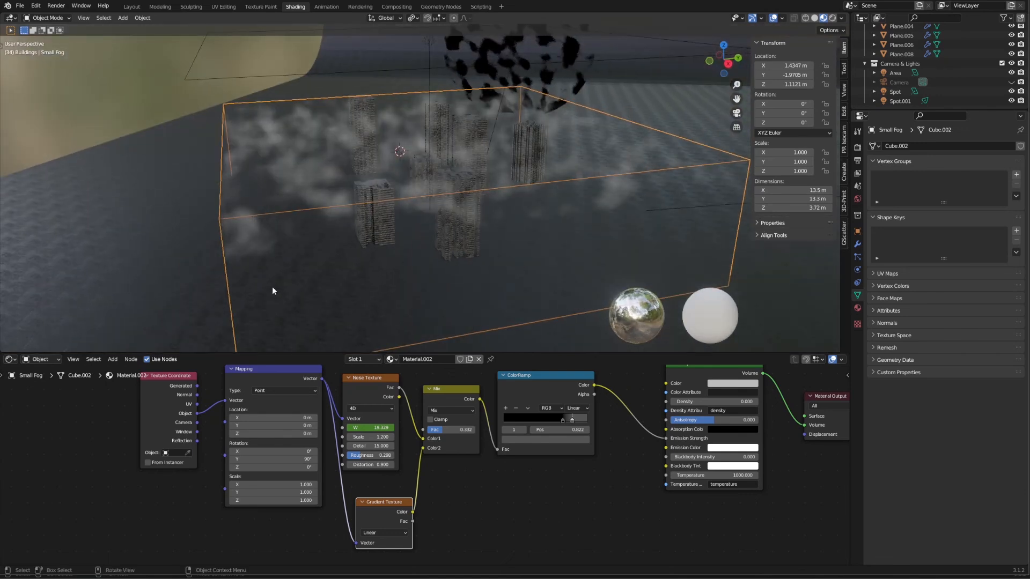